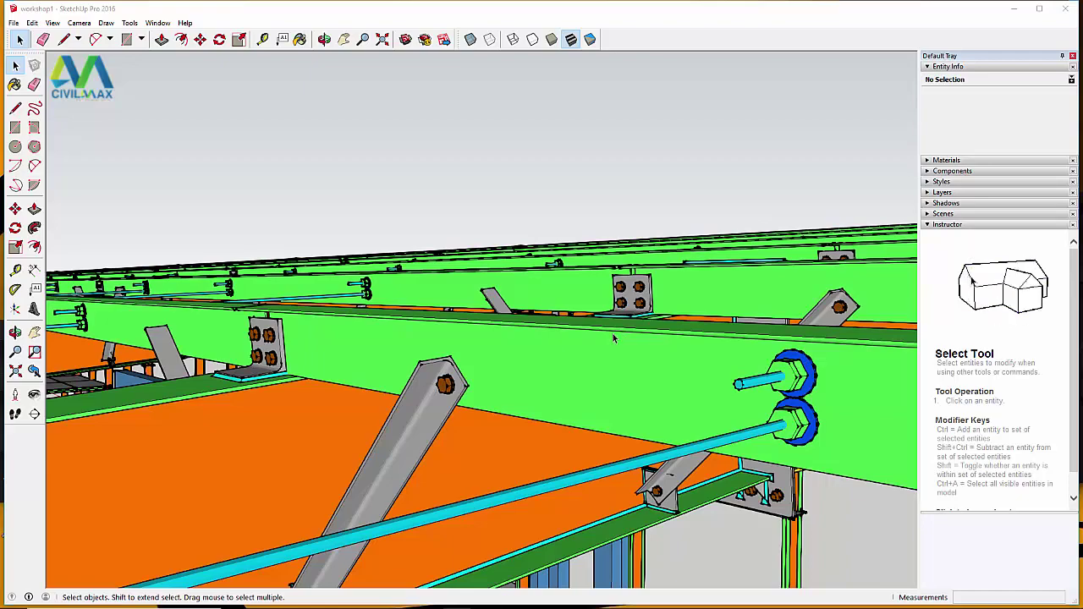
pyautogui.scroll(-8, 592, 338)
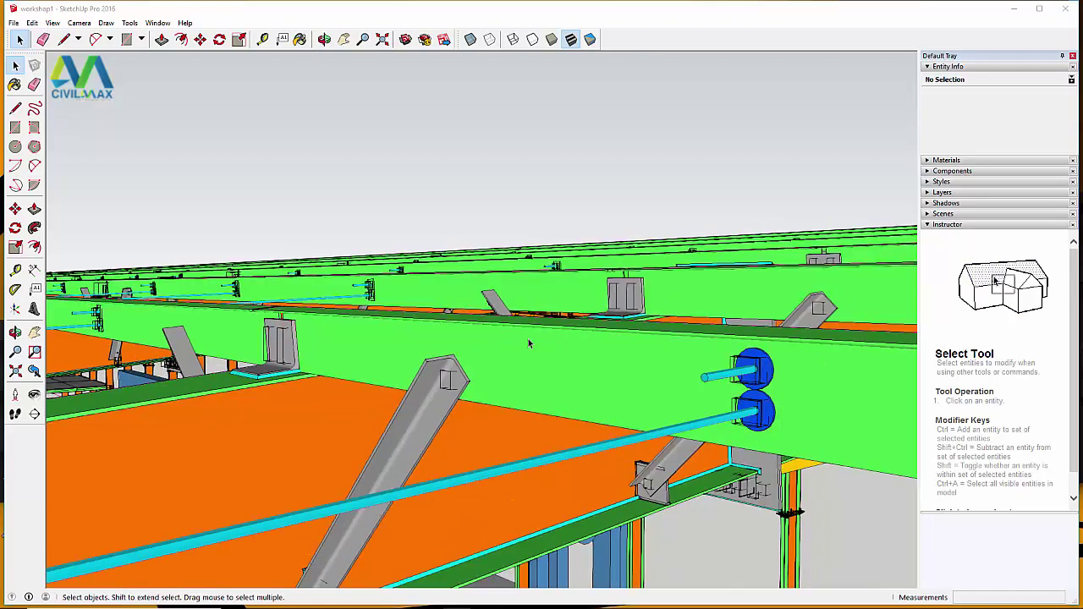
pyautogui.scroll(-6, 537, 358)
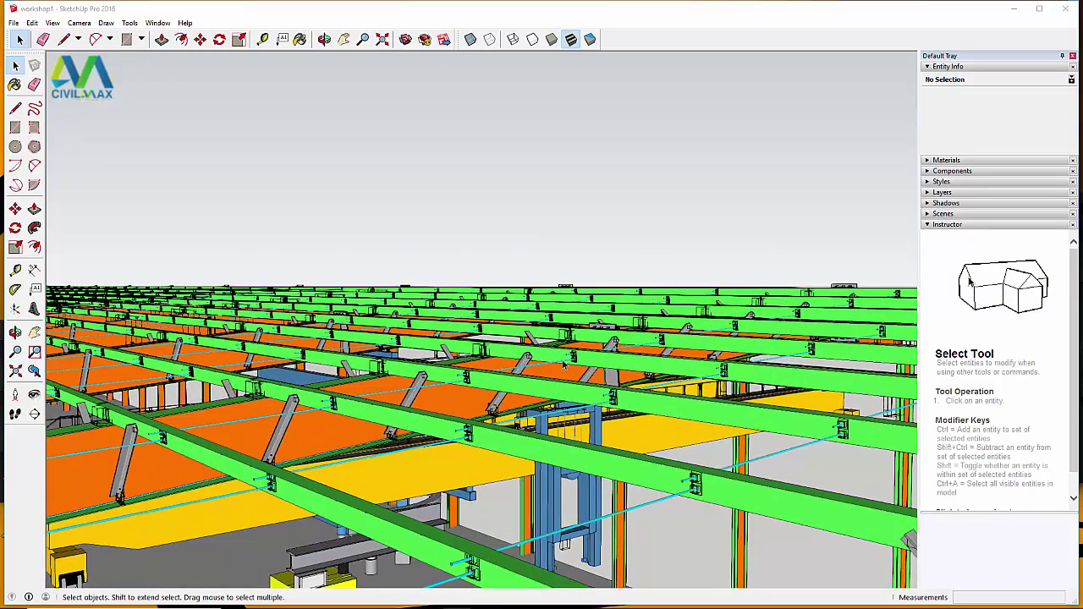
pyautogui.scroll(-8, 627, 378)
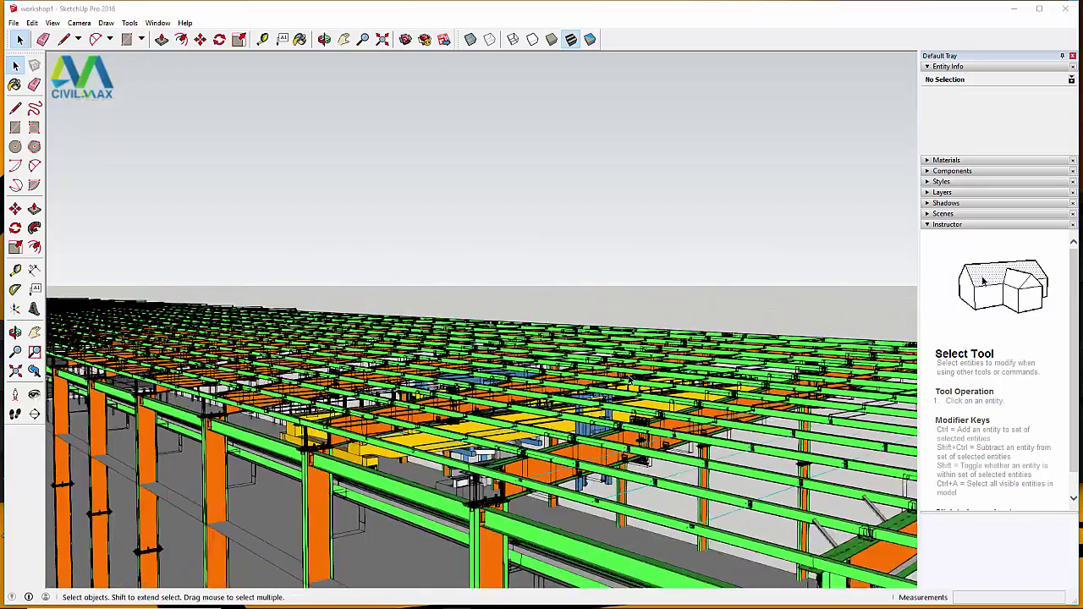
pyautogui.scroll(10, 631, 383)
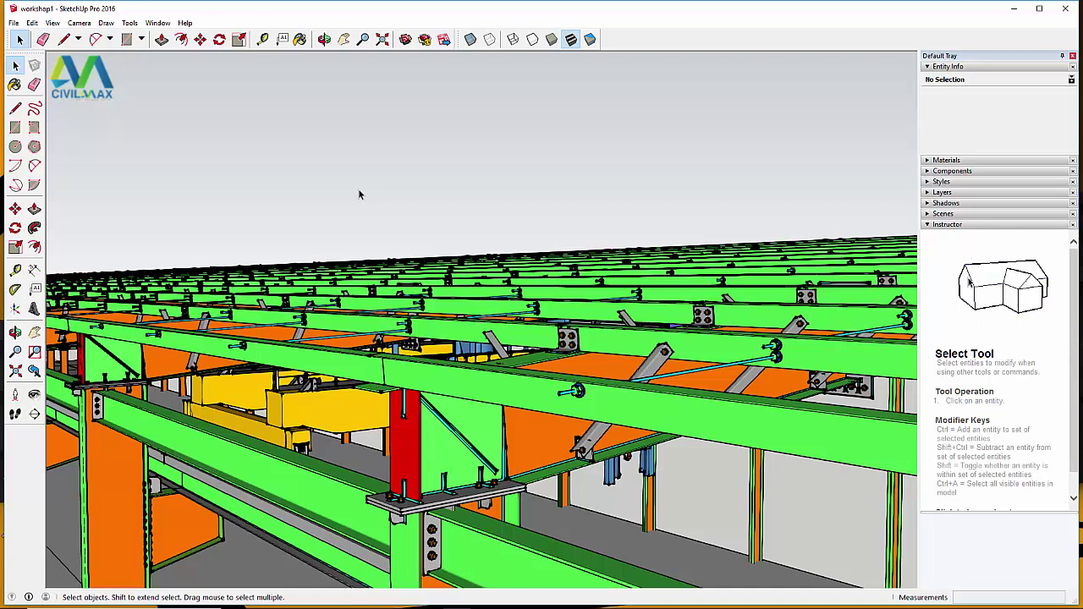
# Start a 3D model export of the workshop and set the file type to FBX File (*.fbx).
pyautogui.click(14, 23)
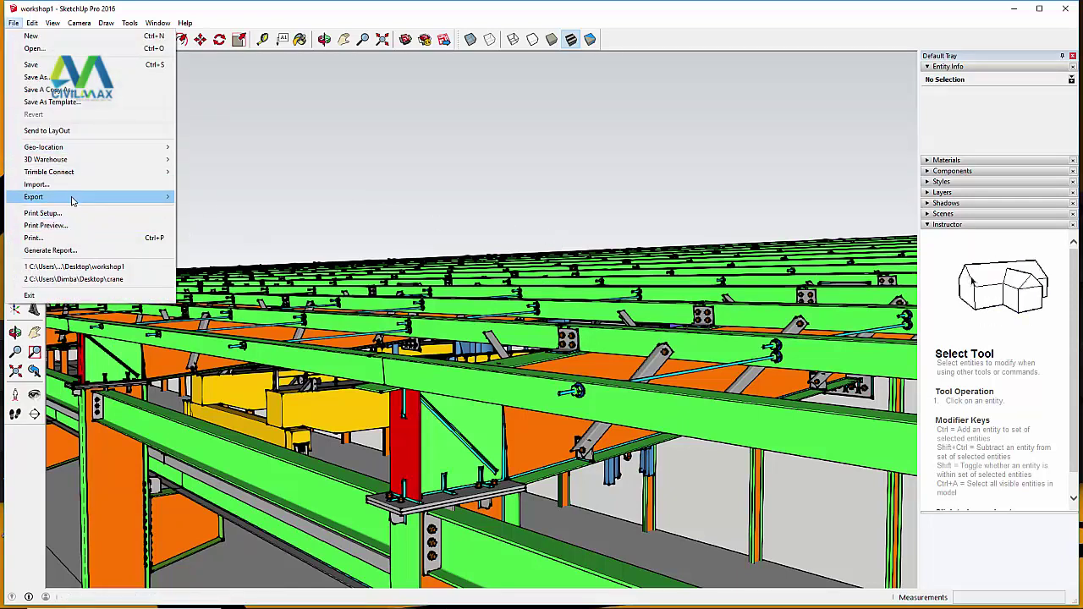
pyautogui.moveTo(72, 201)
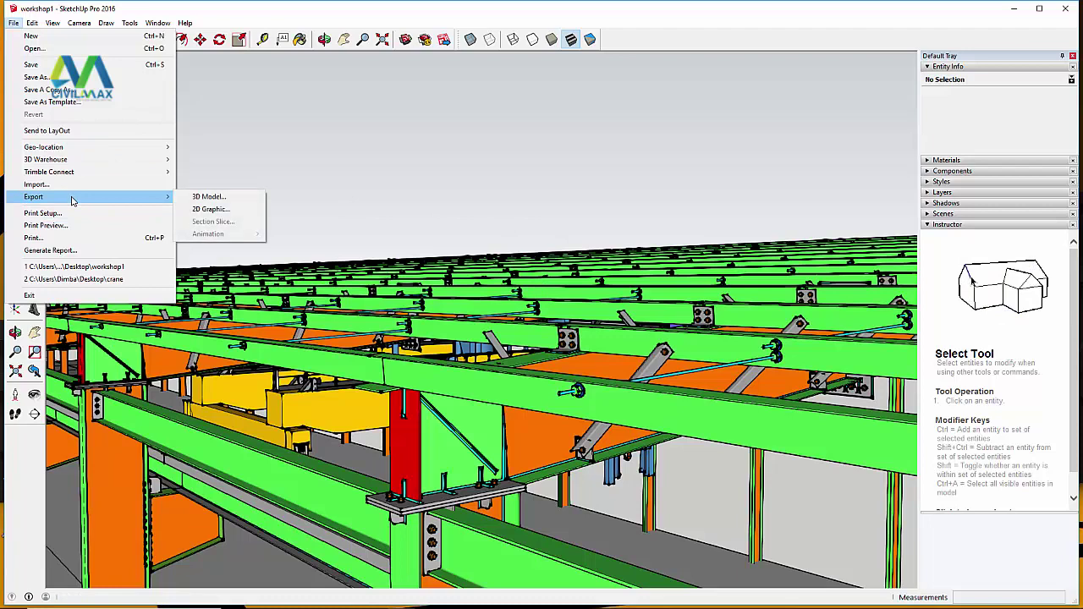
pyautogui.click(209, 197)
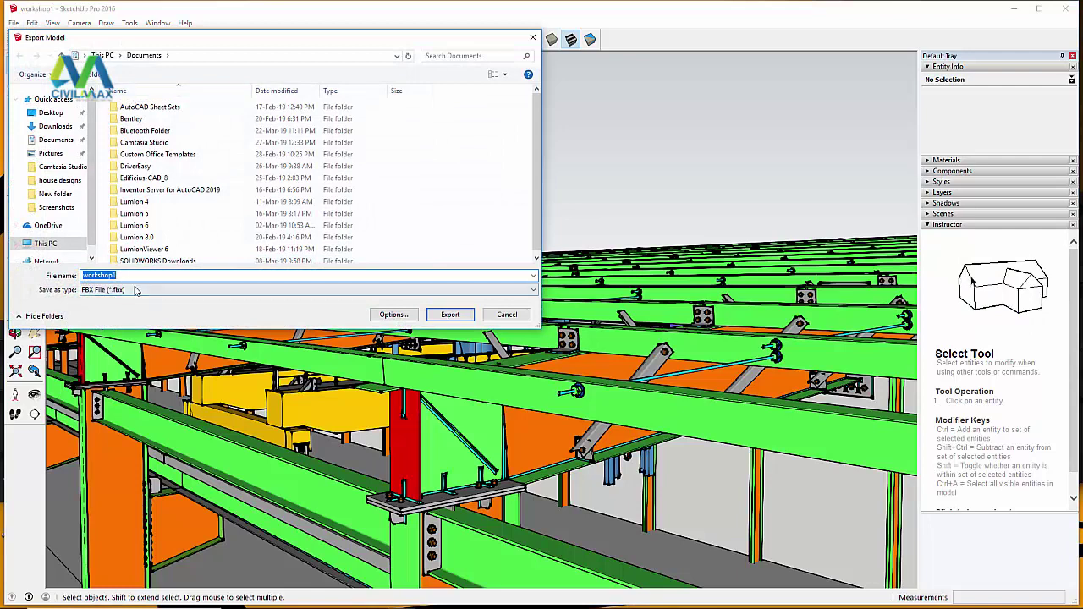
pyautogui.click(533, 293)
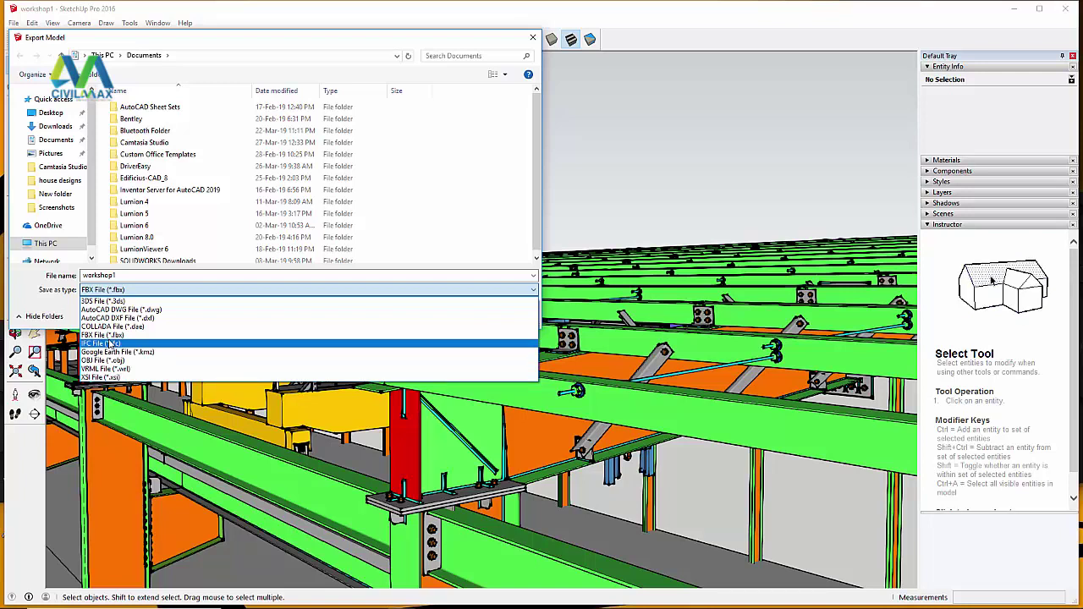
pyautogui.click(117, 336)
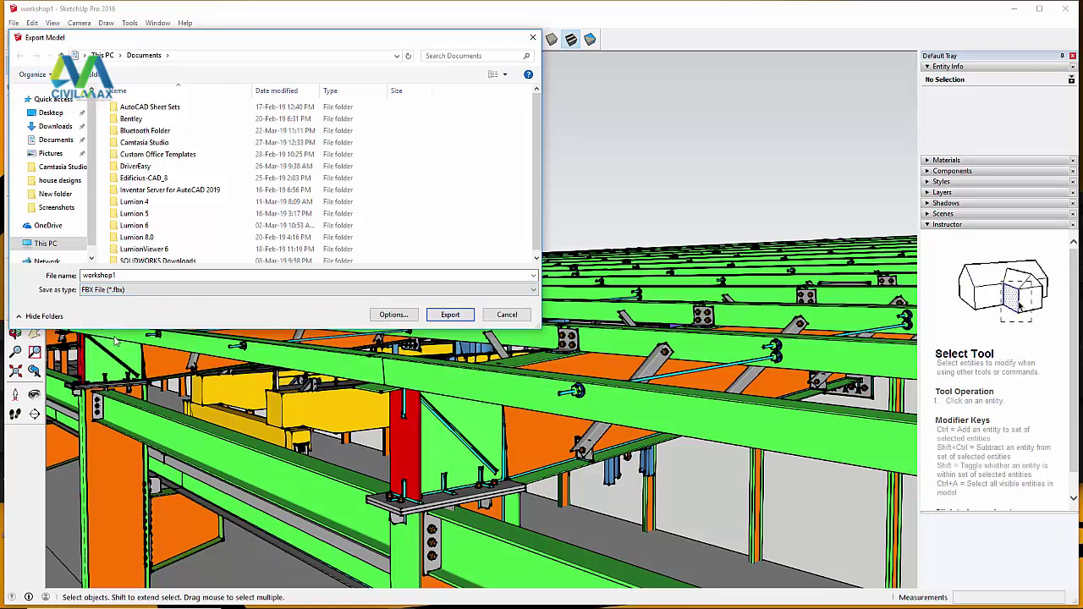
# Export the model to the Desktop under the file name workshop55 and dismiss the export results.
pyautogui.doubleClick(124, 276)
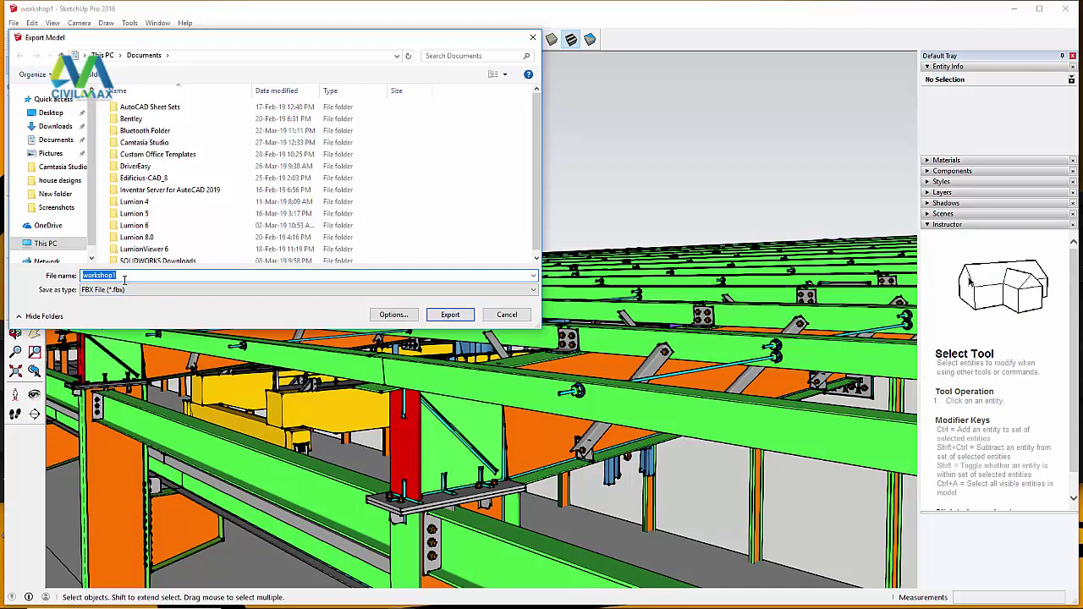
pyautogui.click(124, 276)
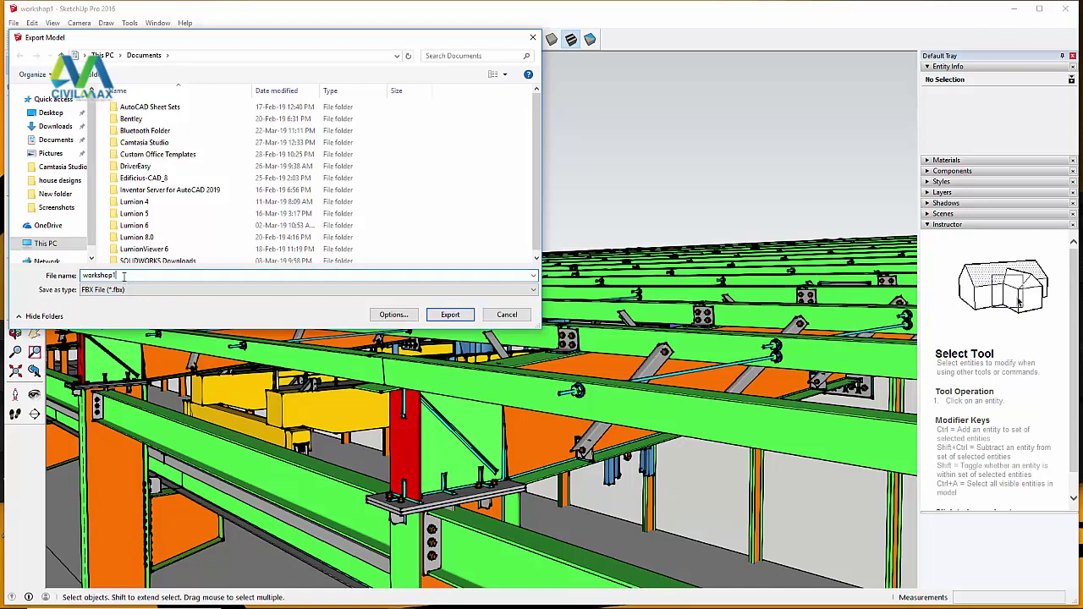
pyautogui.press('BackSpace')
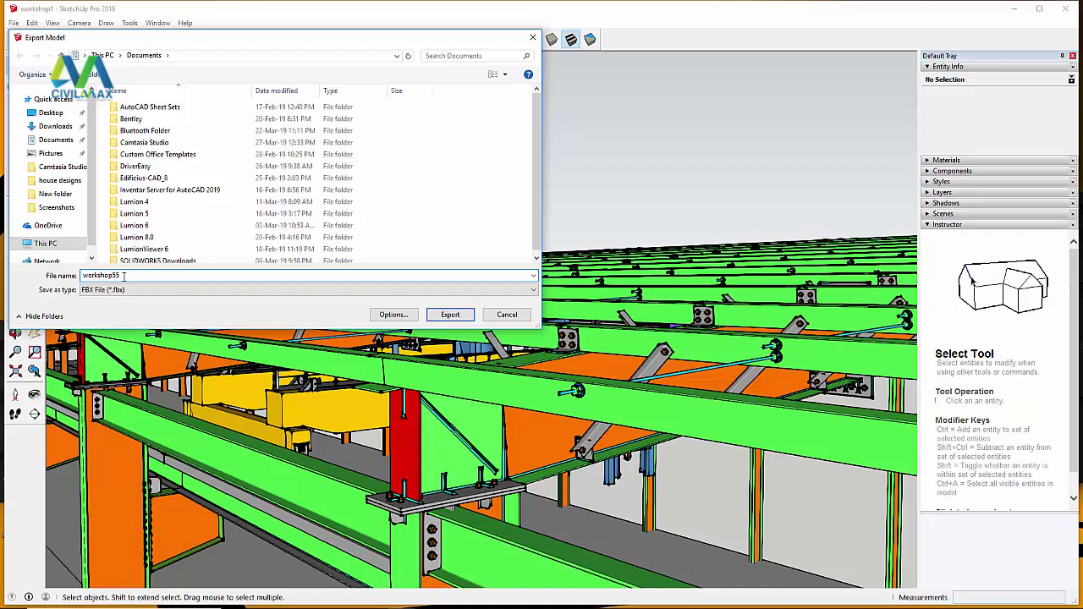
pyautogui.click(52, 113)
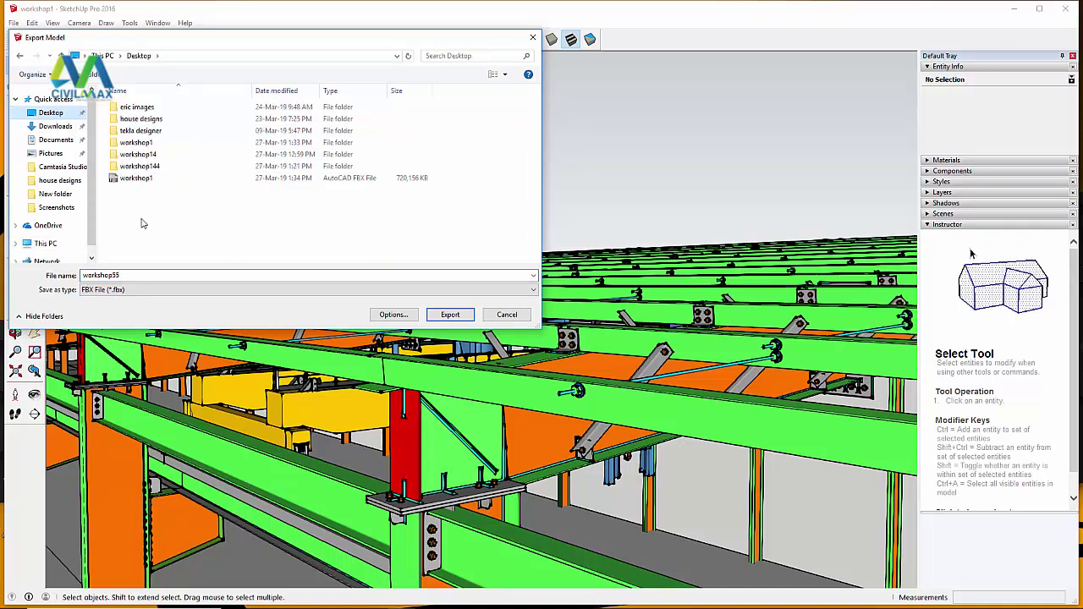
pyautogui.click(116, 278)
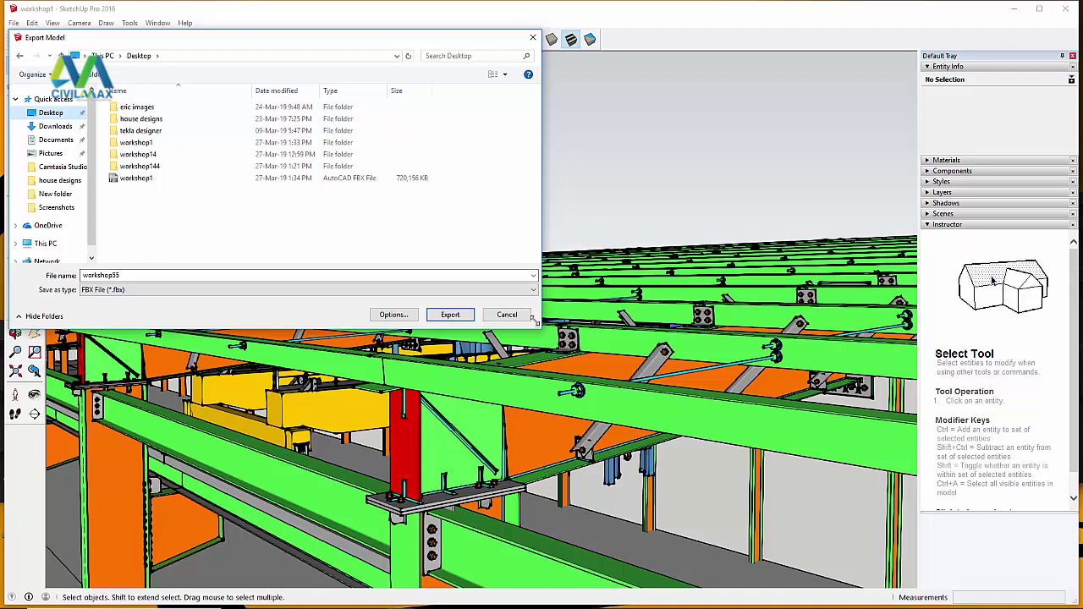
pyautogui.click(450, 315)
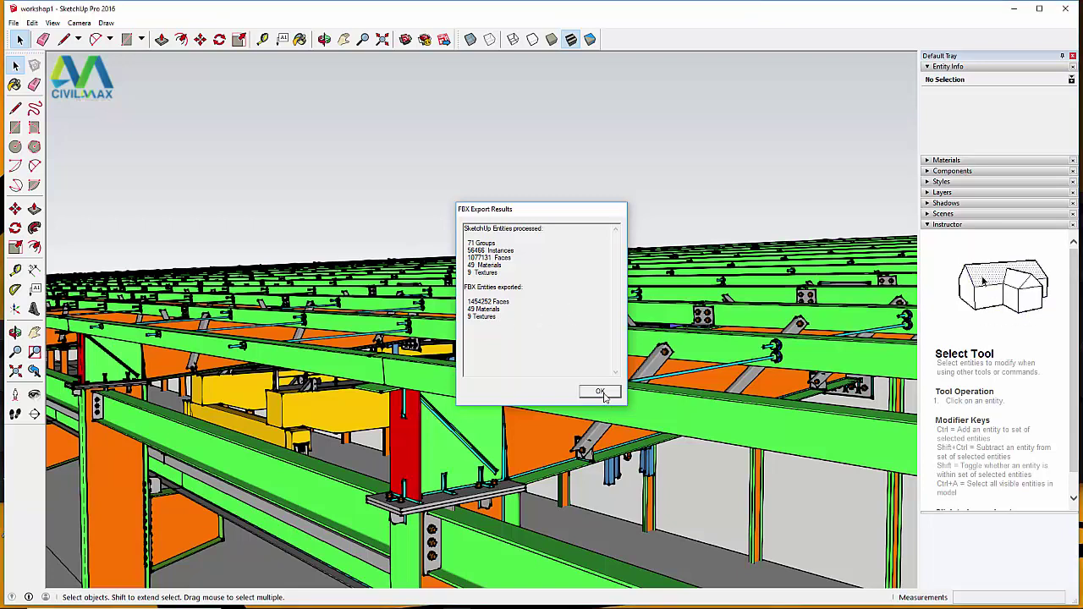
pyautogui.click(601, 393)
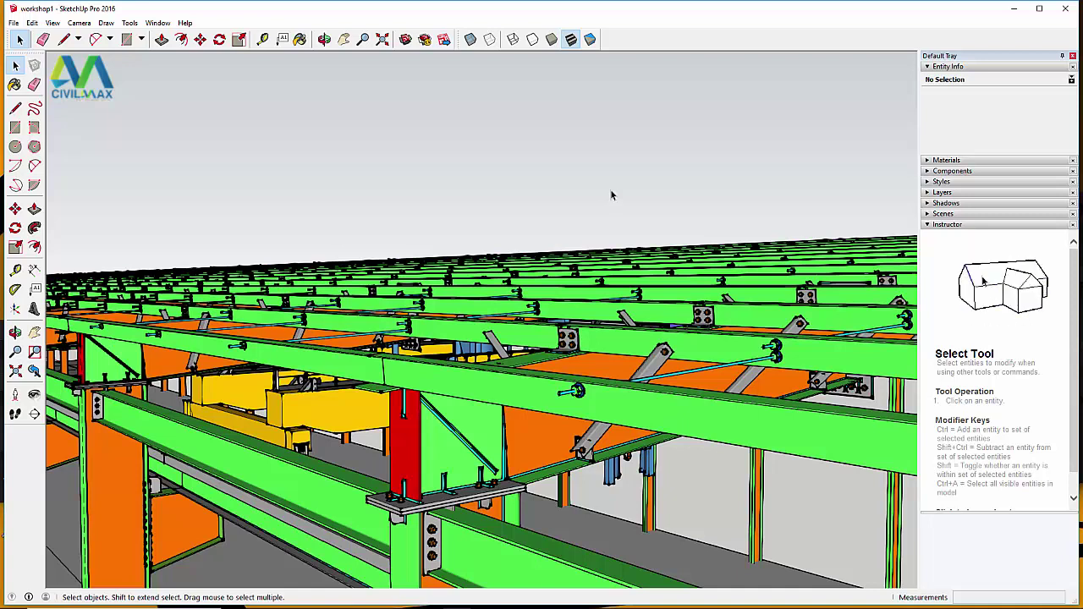
# End the SketchUp Application task in Task Manager and close Task Manager.
pyautogui.rightClick(597, 604)
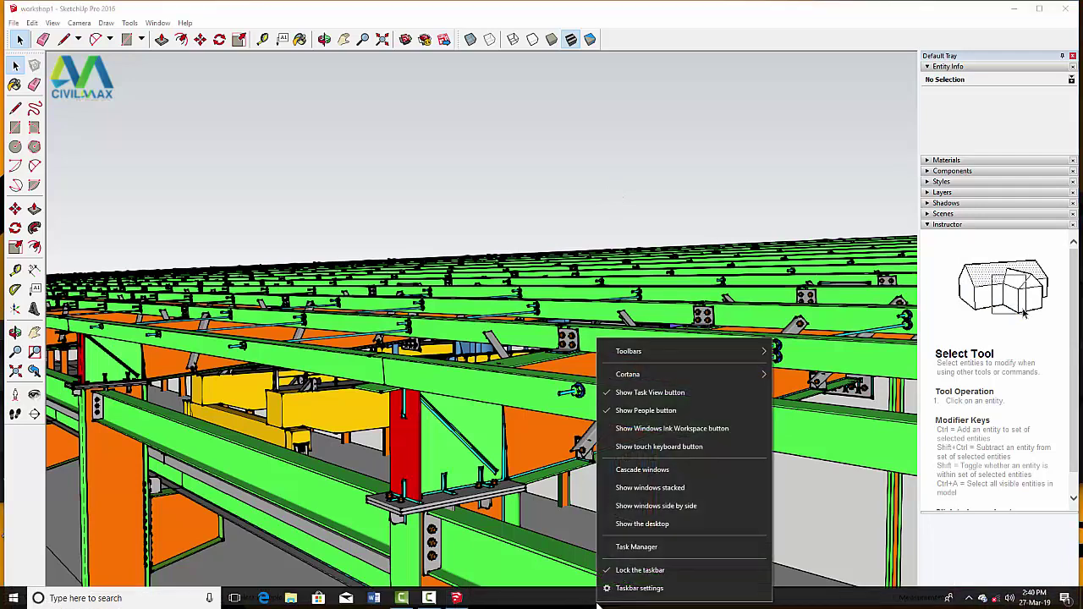
pyautogui.click(655, 547)
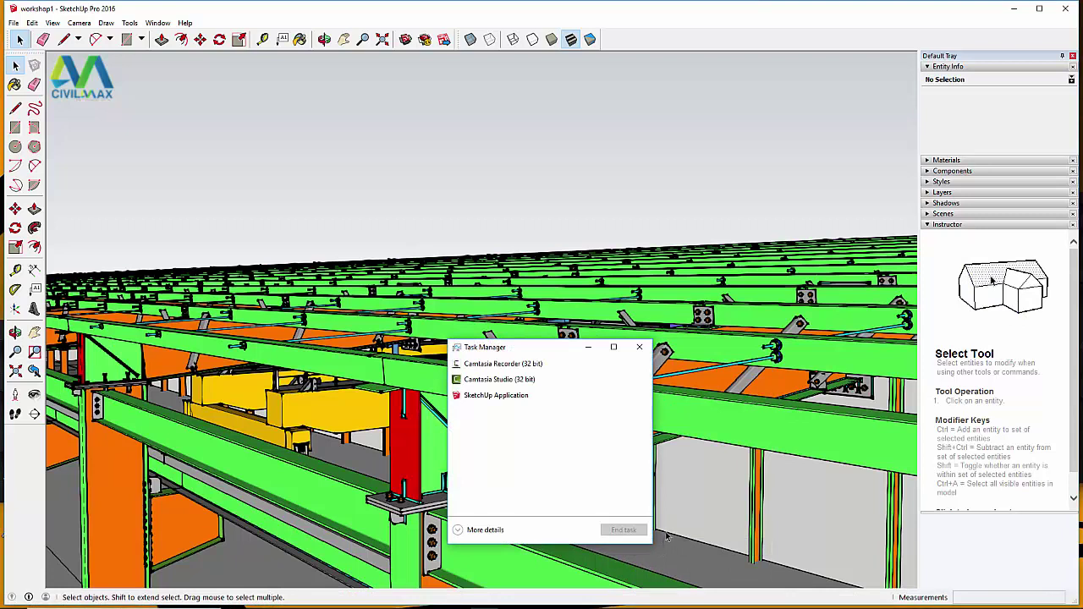
pyautogui.click(502, 401)
pyautogui.rightClick(503, 401)
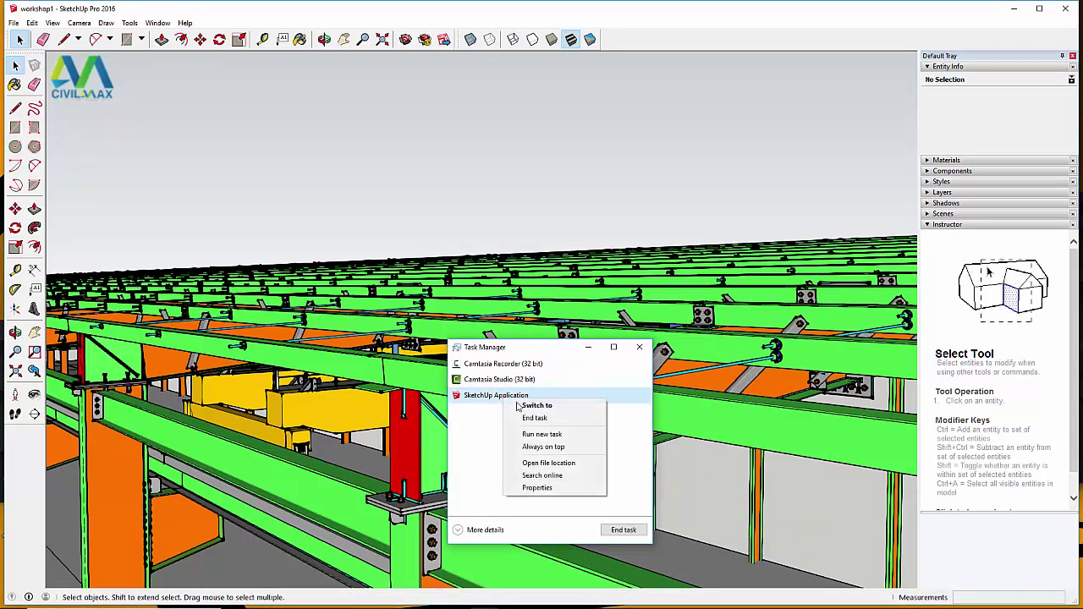
pyautogui.click(520, 415)
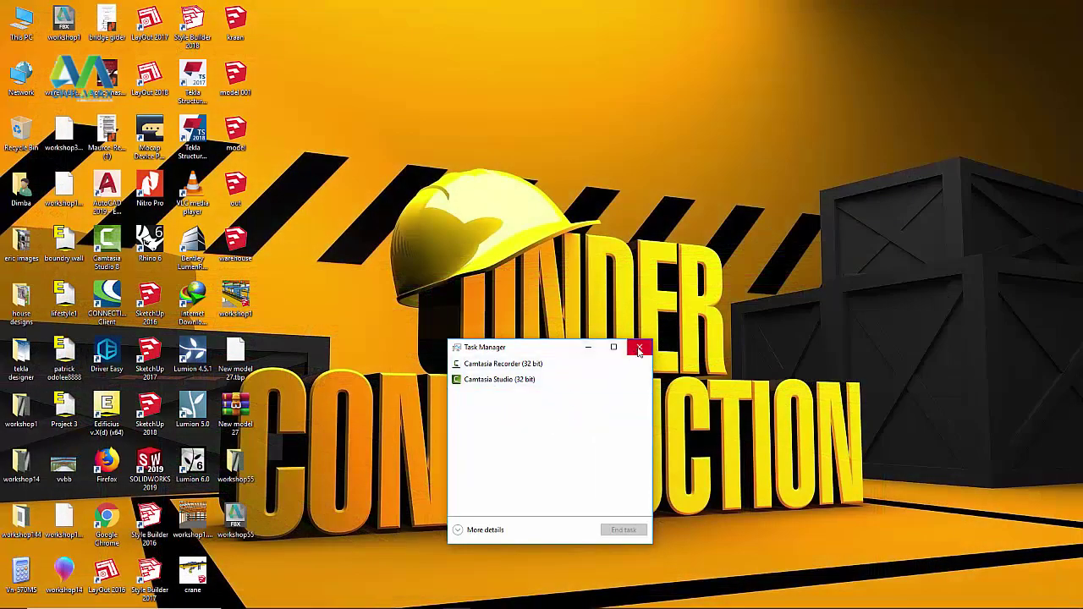
pyautogui.click(639, 347)
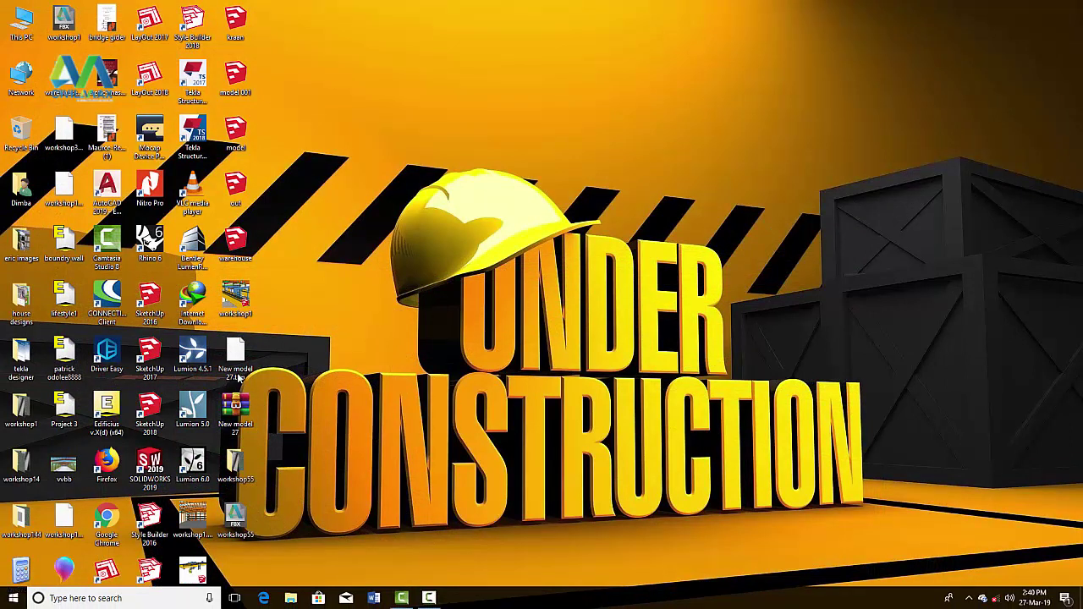
# Launch Lumion 4.5.1 and create a new scene from the flat green grass landscape with a blue sky.
pyautogui.doubleClick(192, 355)
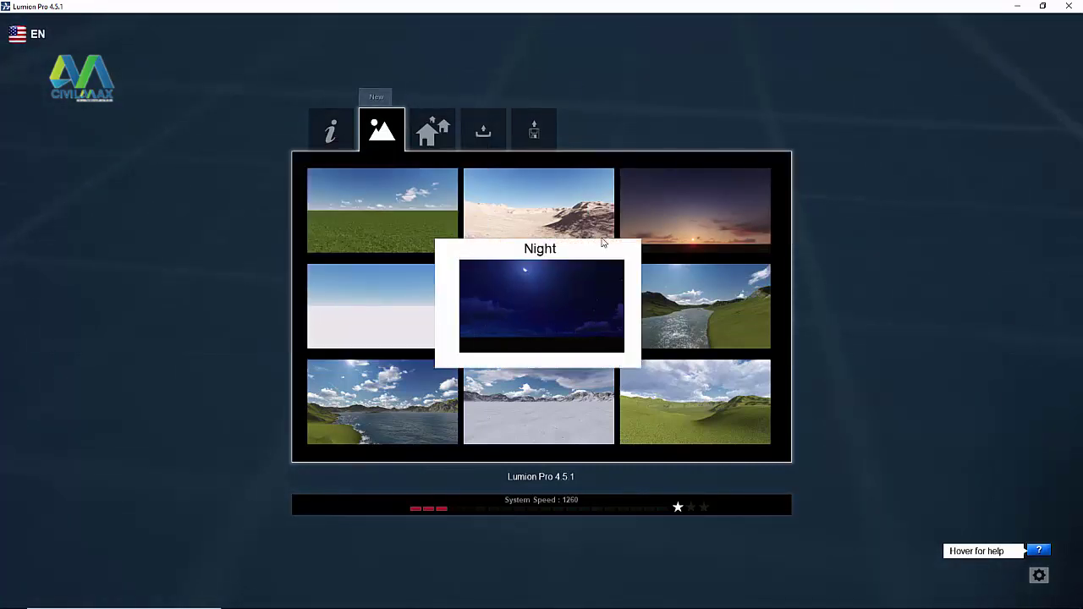
pyautogui.moveTo(416, 230)
pyautogui.click(396, 212)
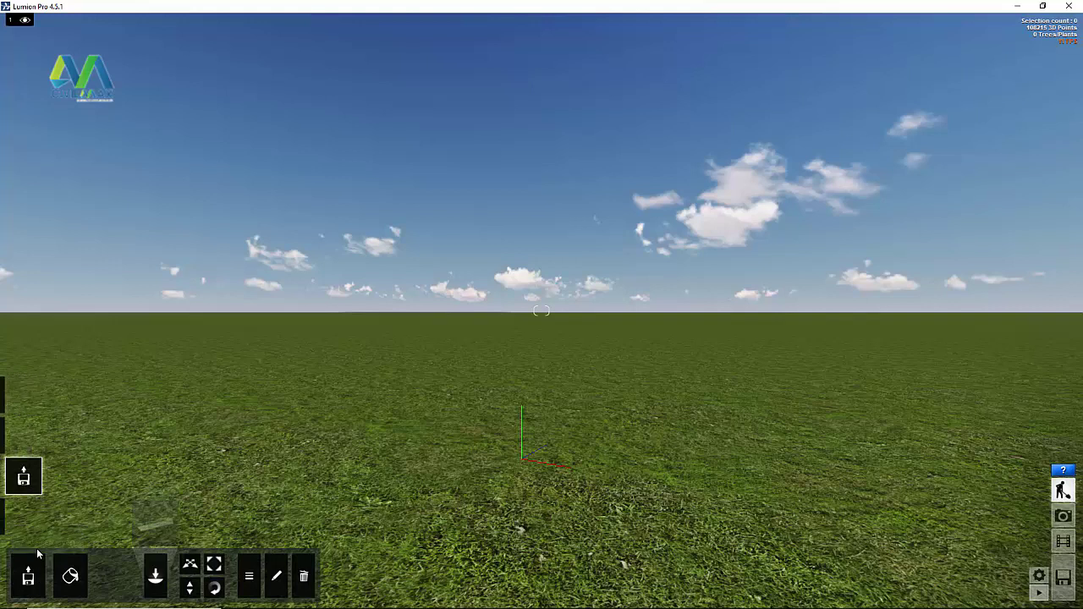
# Import the workshop55 FBX file from the Desktop under the same name and place the model on the grass.
pyautogui.click(31, 578)
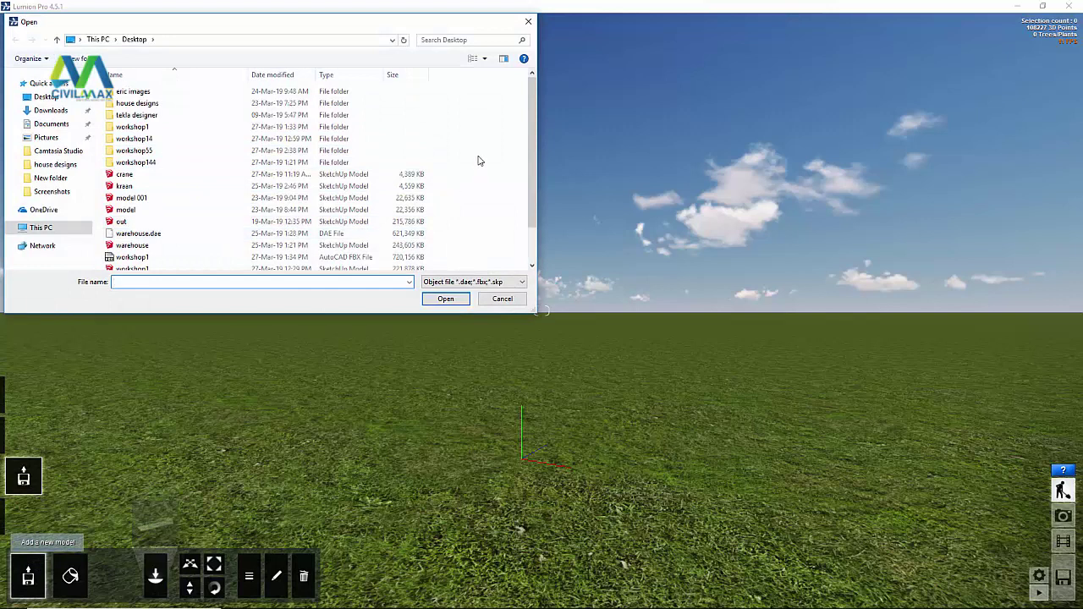
pyautogui.scroll(-2, 533, 137)
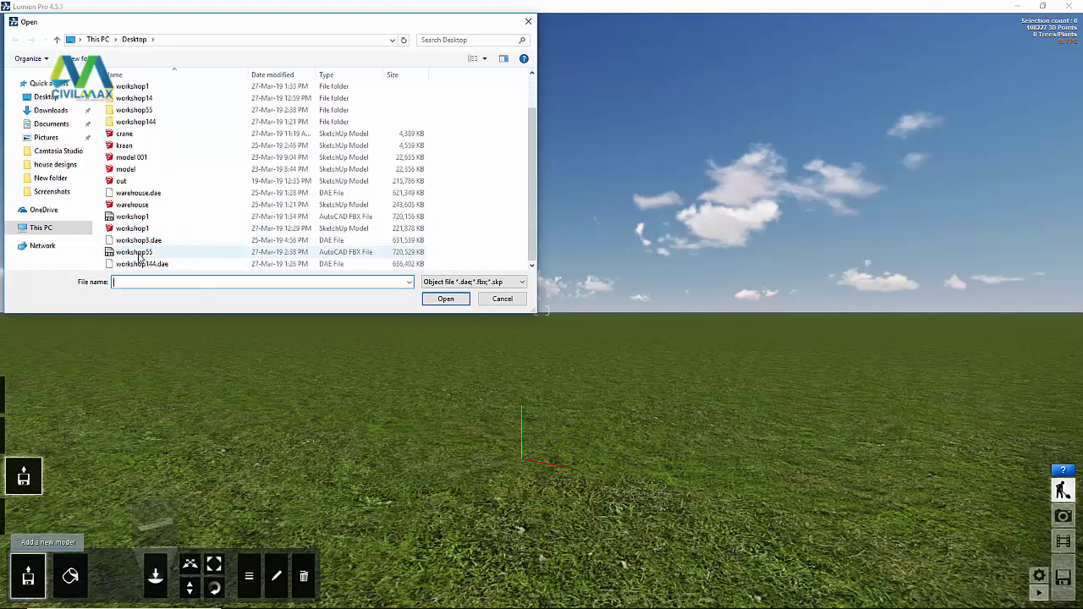
pyautogui.click(139, 253)
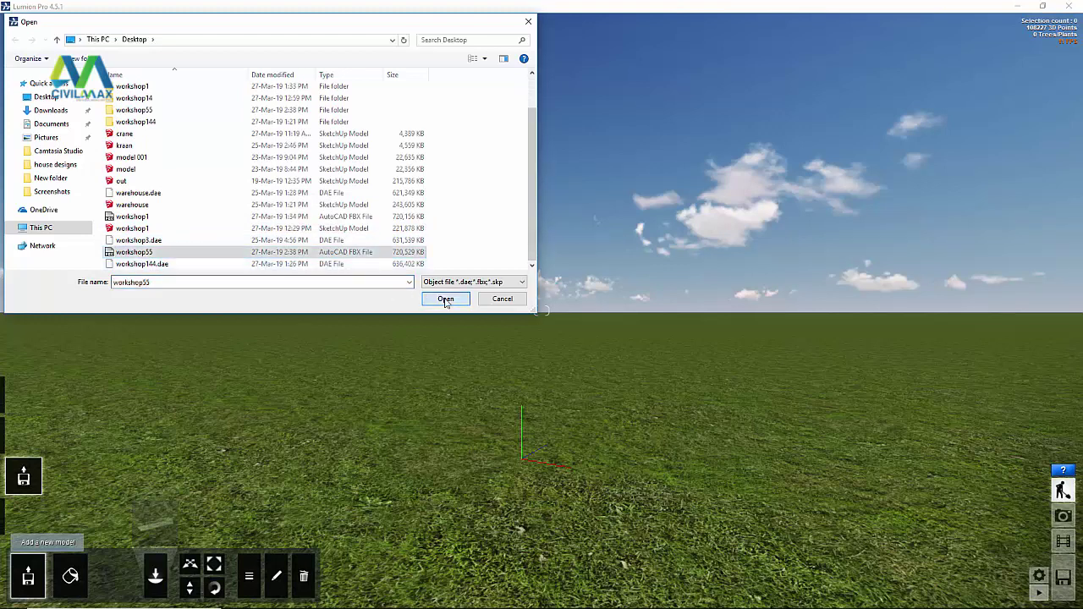
pyautogui.click(445, 300)
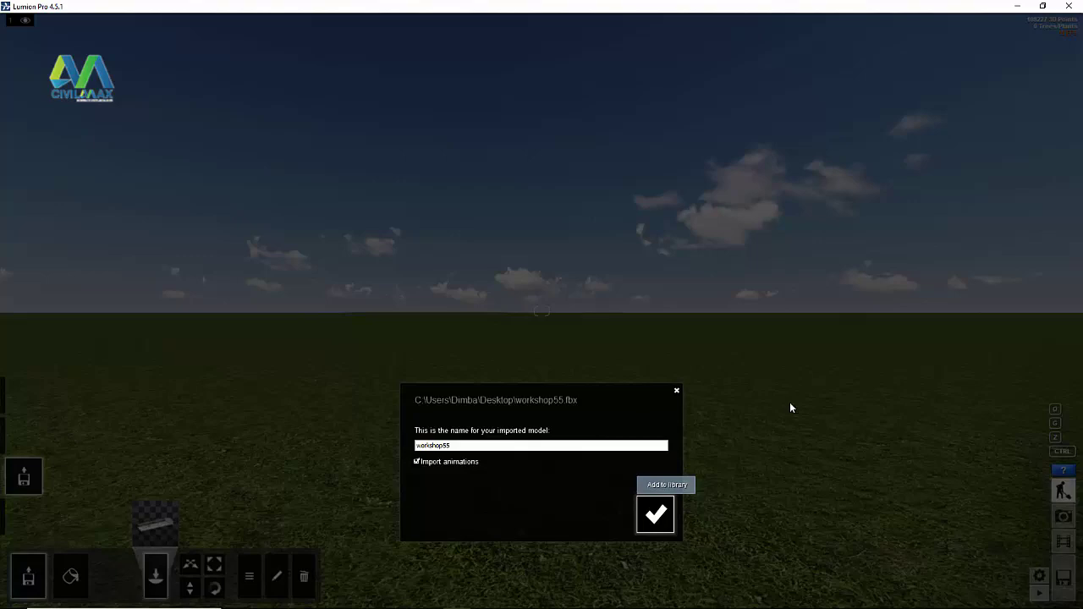
pyautogui.press('Return')
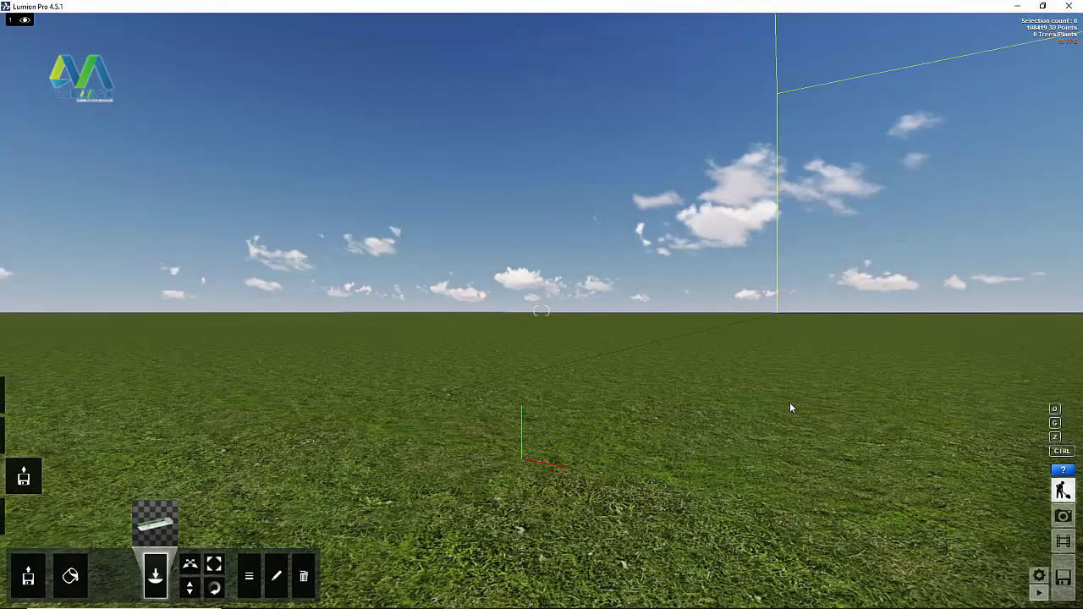
pyautogui.click(789, 403)
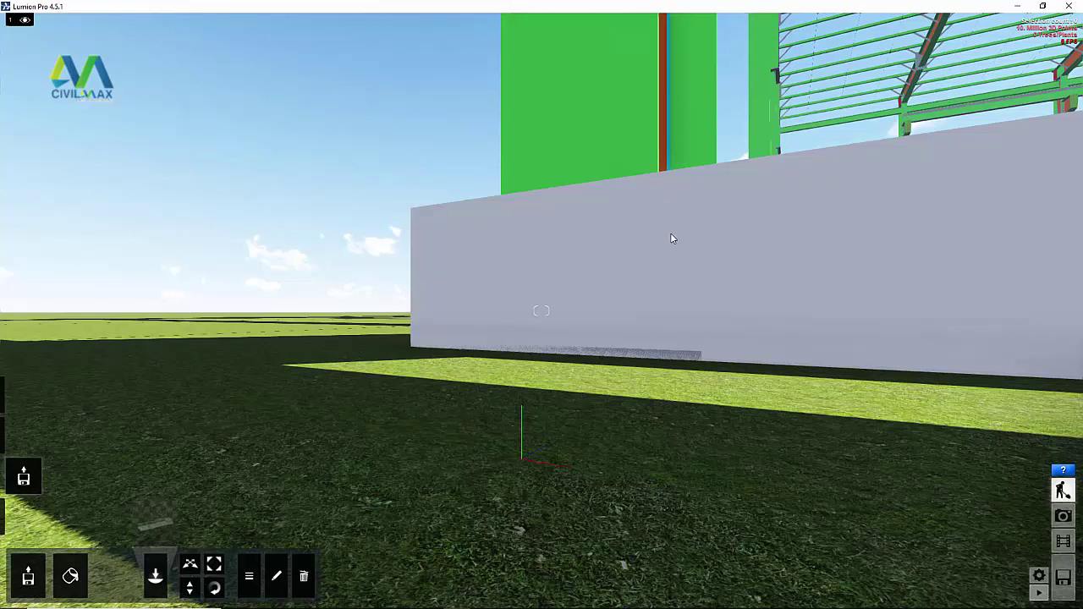
# Examine the placed workshop's columns and floor slab by raising the camera above the slab and moving sideways past the nearest column.
pyautogui.press('q')
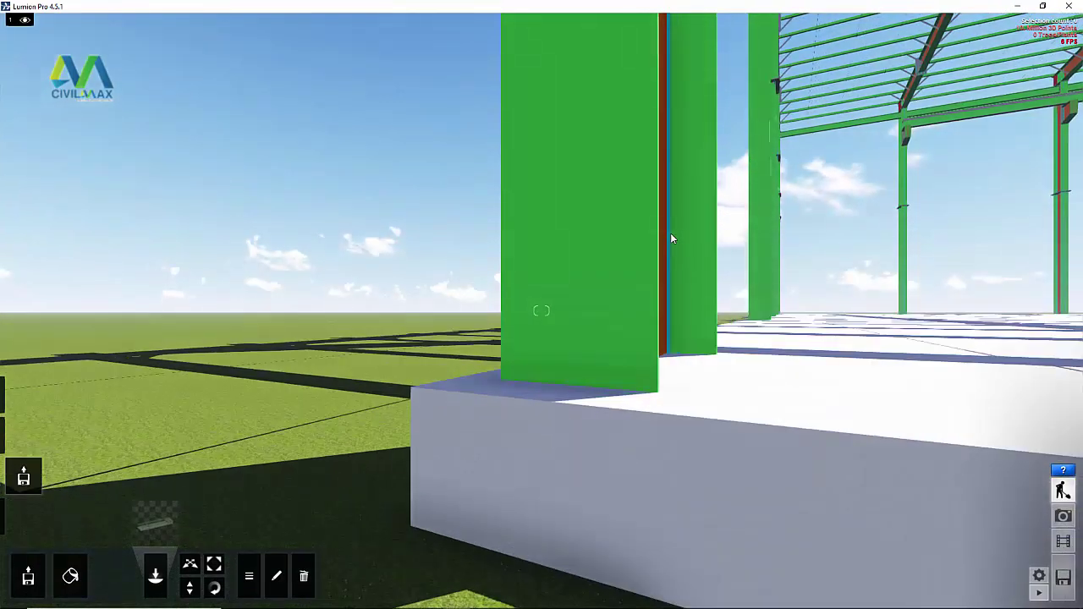
pyautogui.press('q')
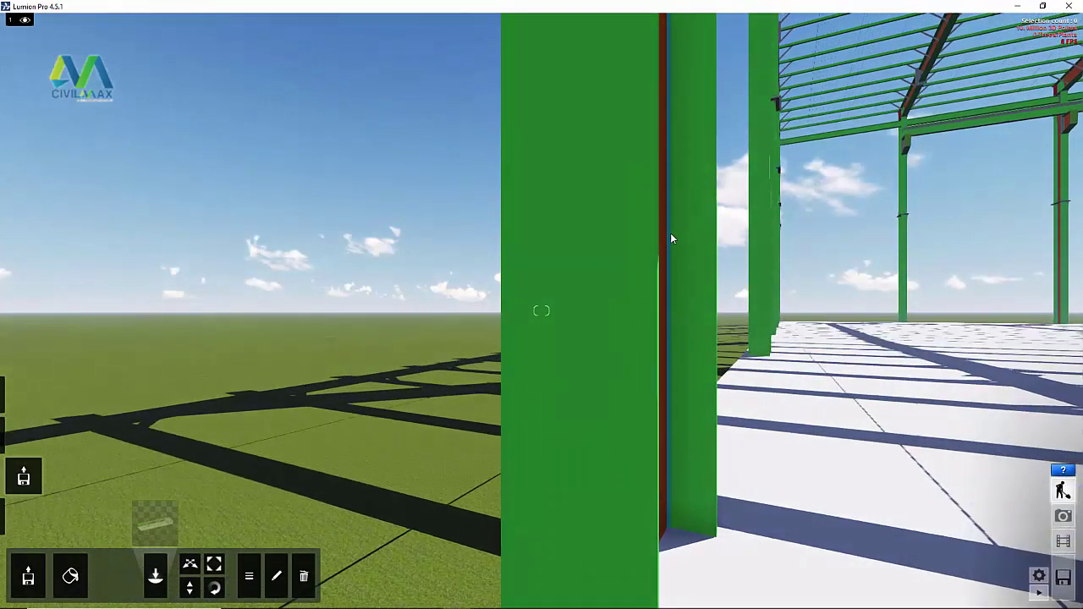
pyautogui.press('q')
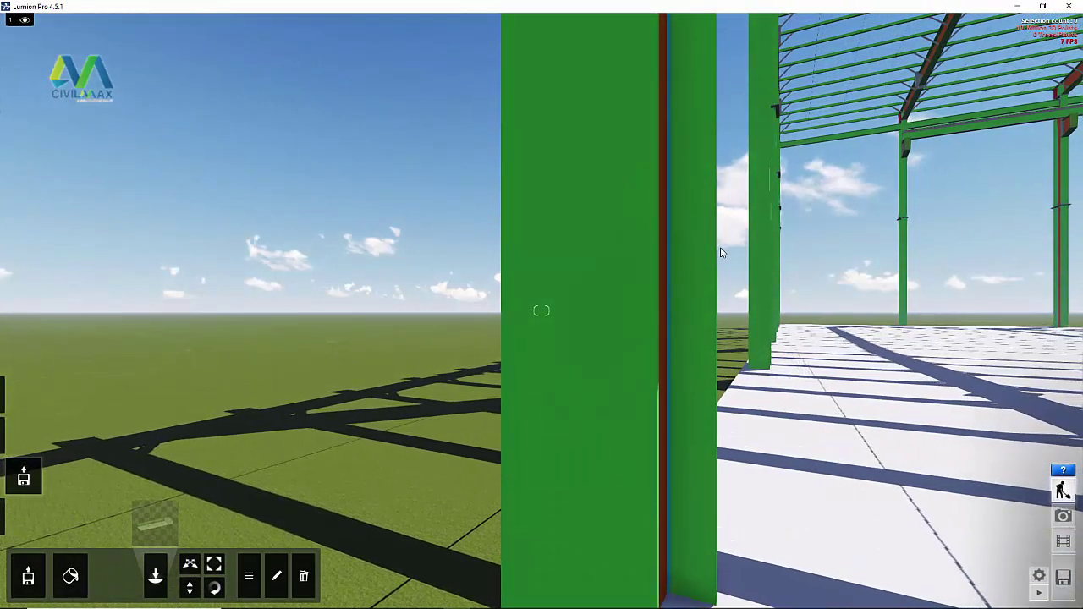
pyautogui.press('d')
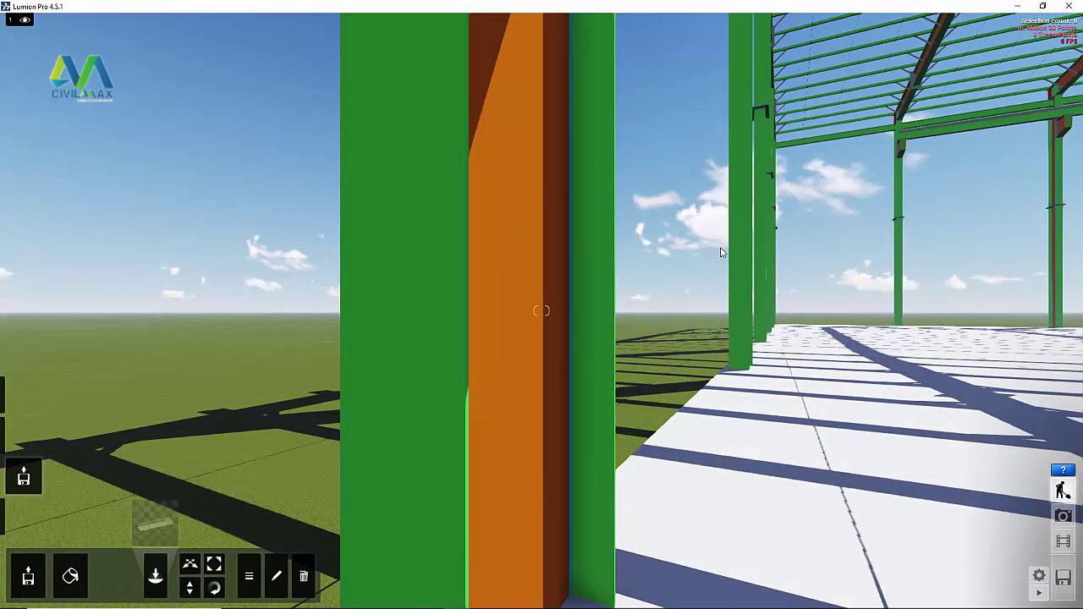
pyautogui.press('d')
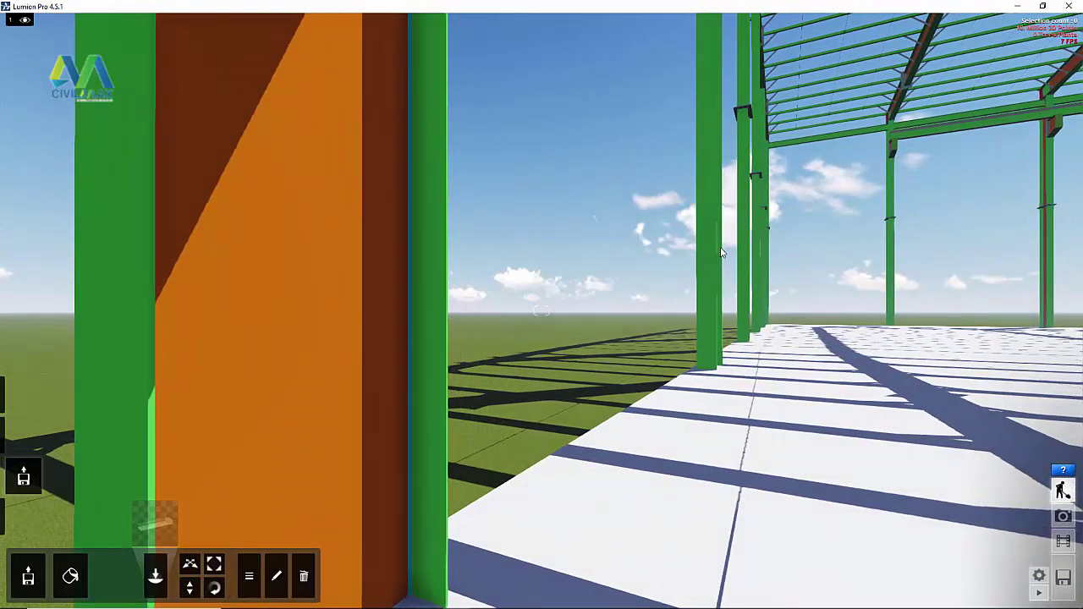
pyautogui.press('d')
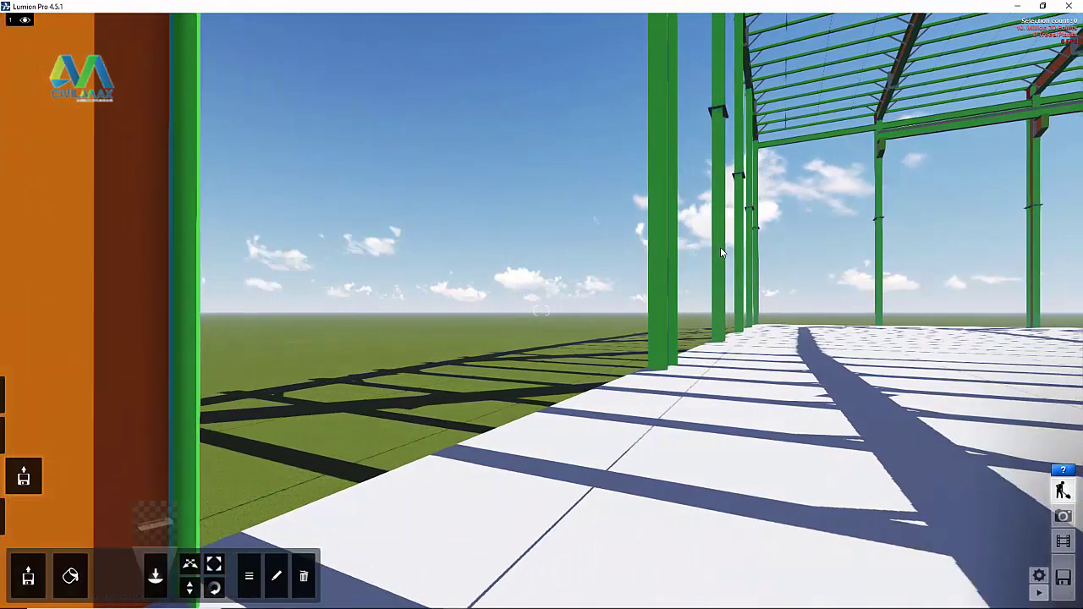
pyautogui.press('d')
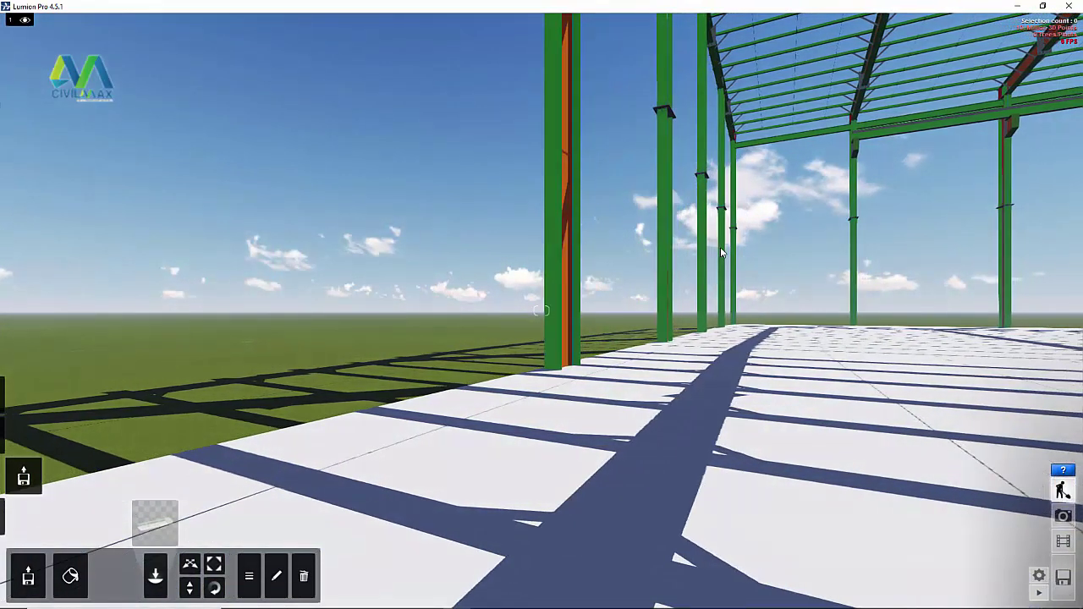
pyautogui.press('d')
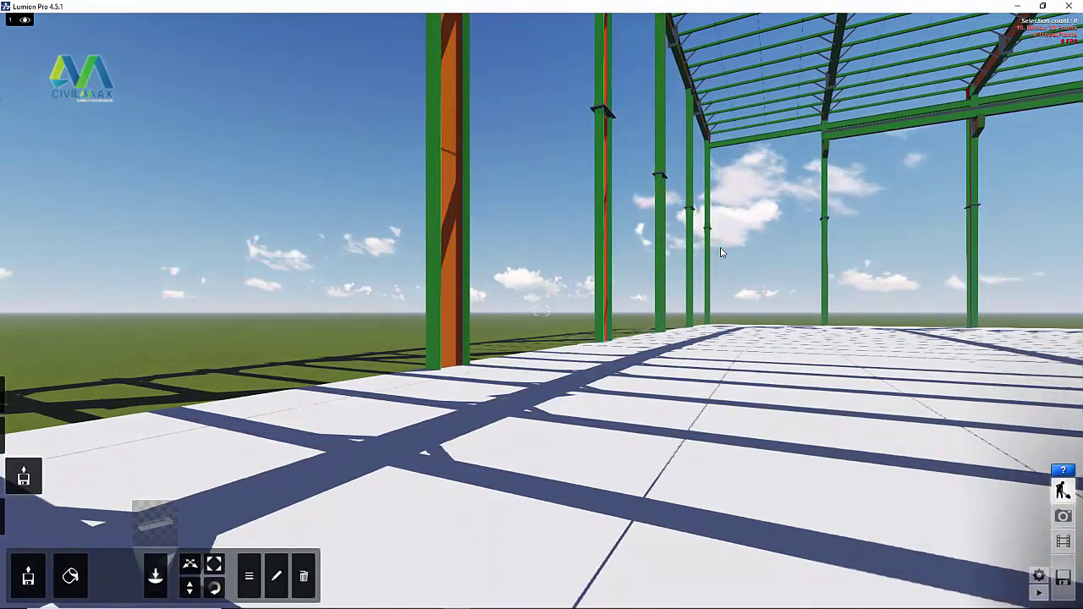
pyautogui.press('d')
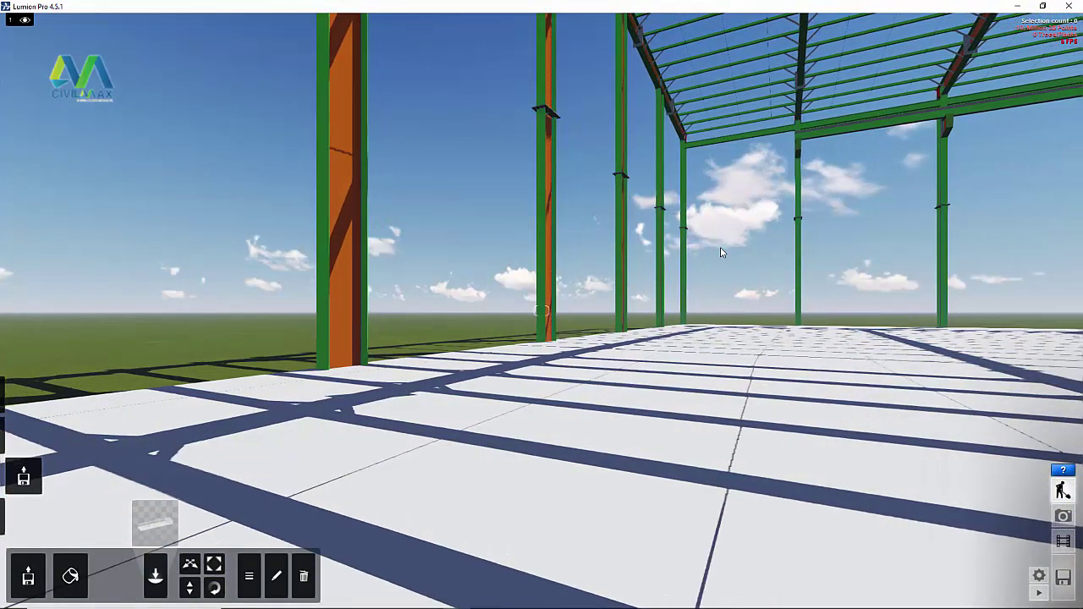
pyautogui.press('d')
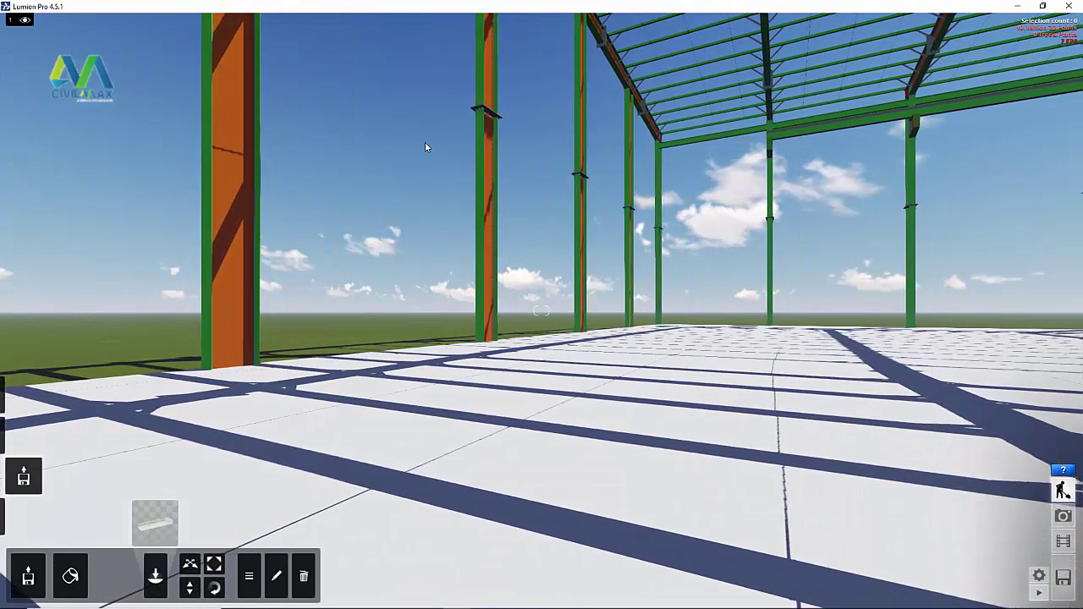
# Examine the row of columns and the roof framing from inside the workshop while backing the camera out past the slab's edge.
pyautogui.press('a')
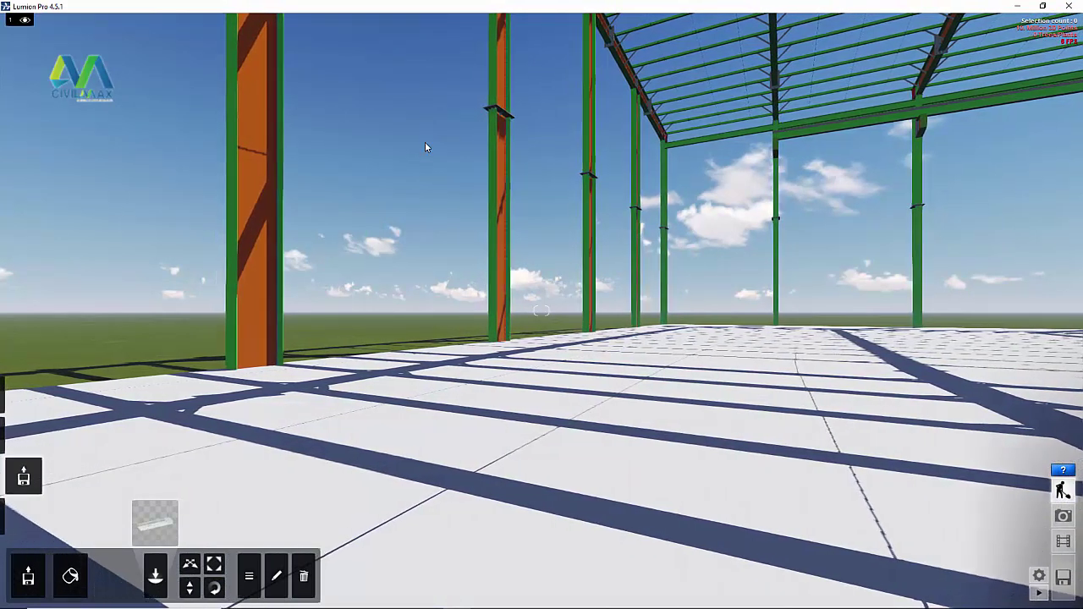
pyautogui.press('w')
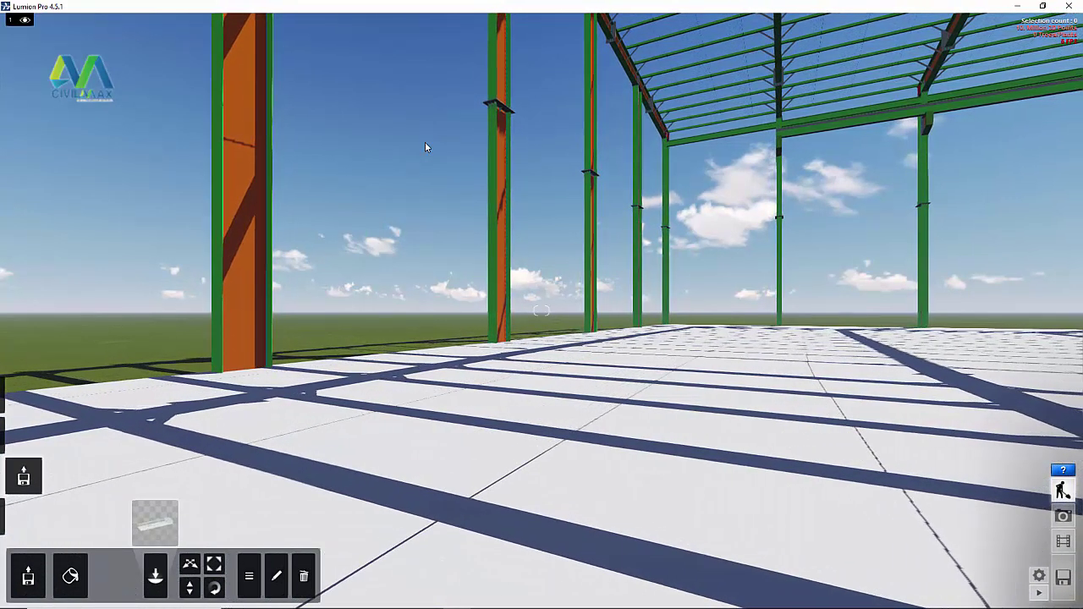
pyautogui.press('s')
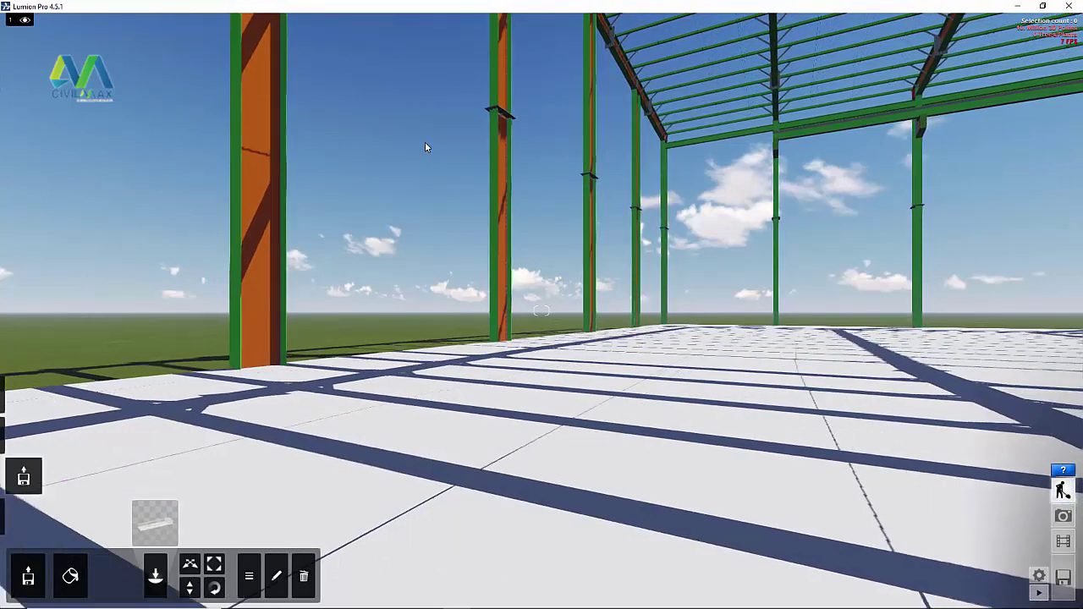
pyautogui.press('s')
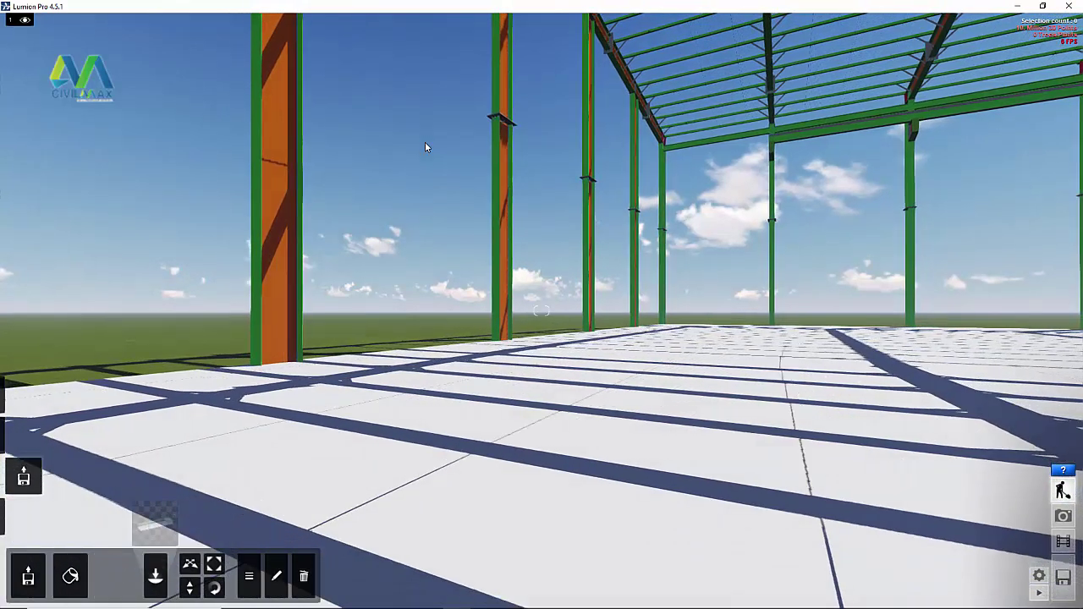
pyautogui.press('s')
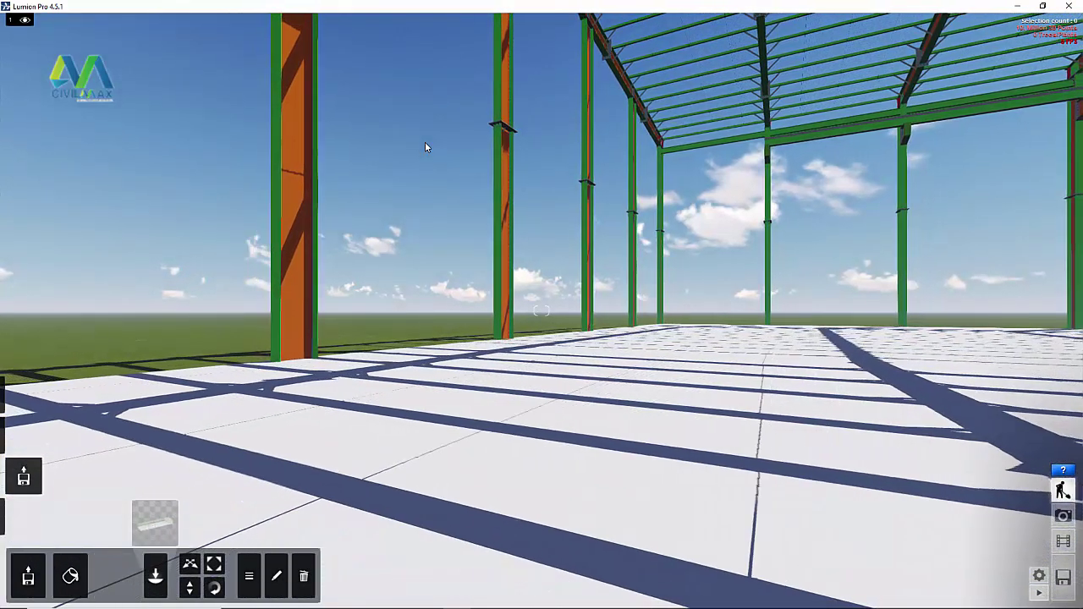
pyautogui.press('s')
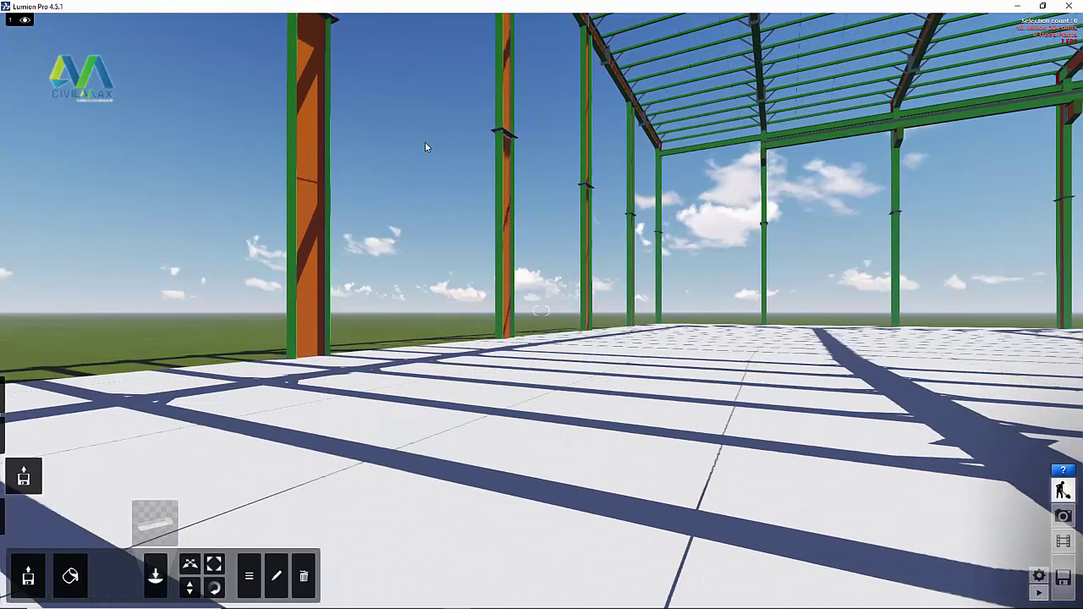
pyautogui.press('s')
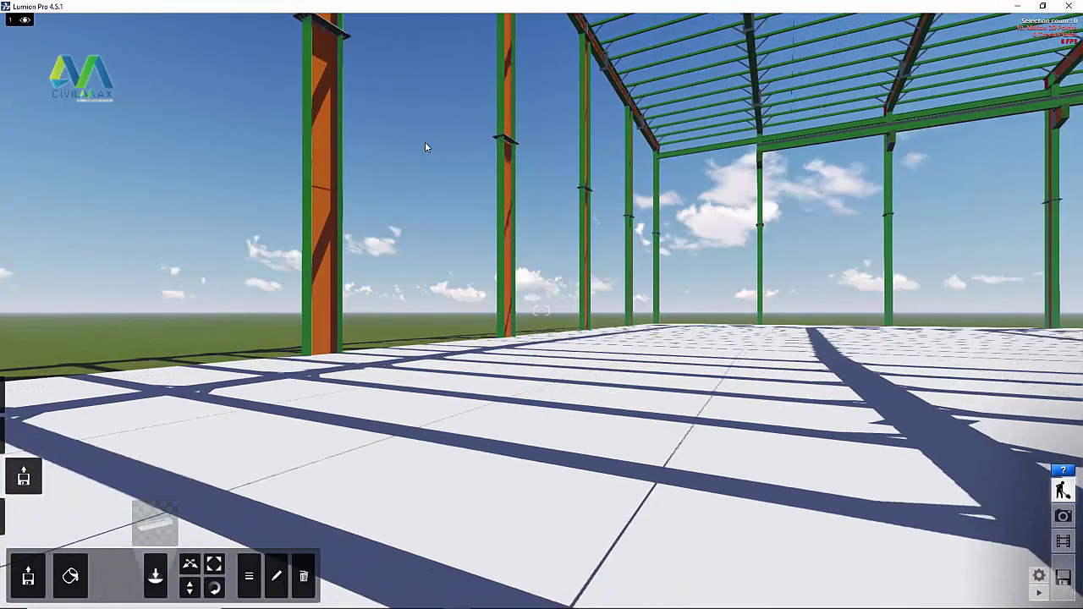
pyautogui.press('s')
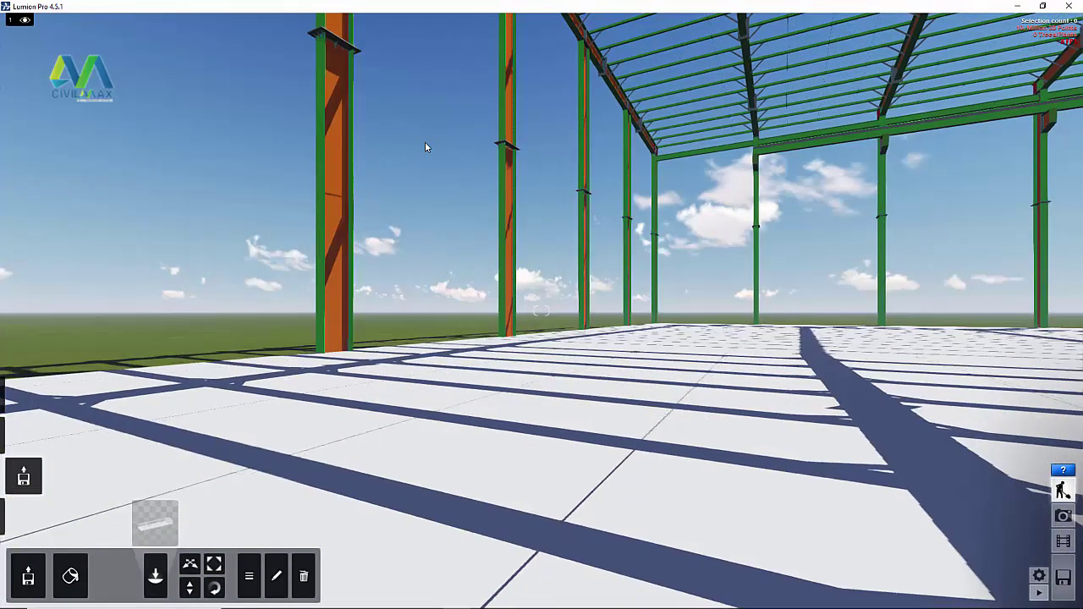
pyautogui.press('s')
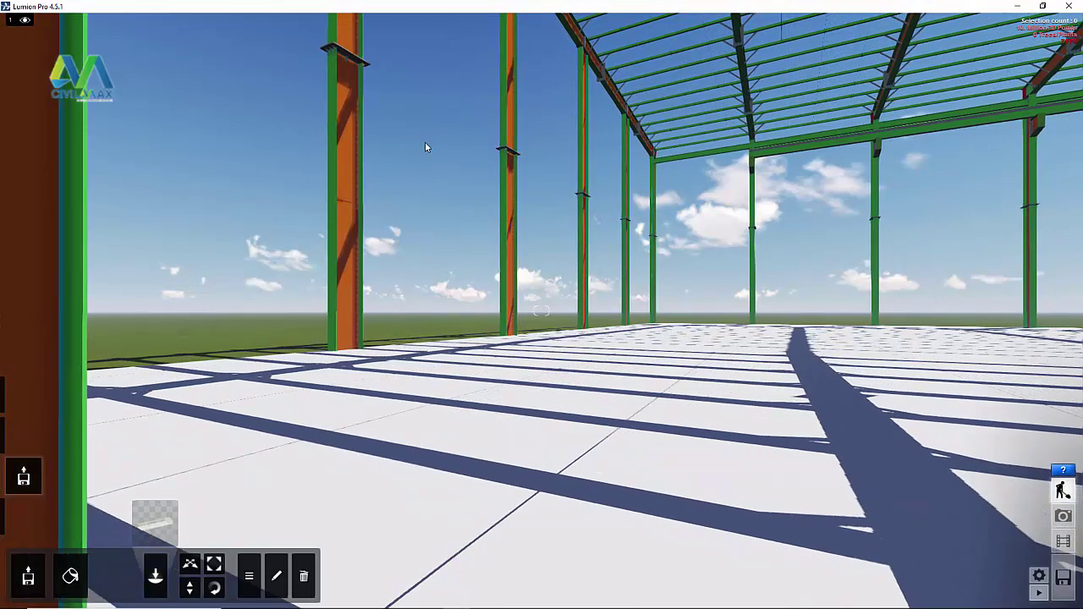
pyautogui.press('s')
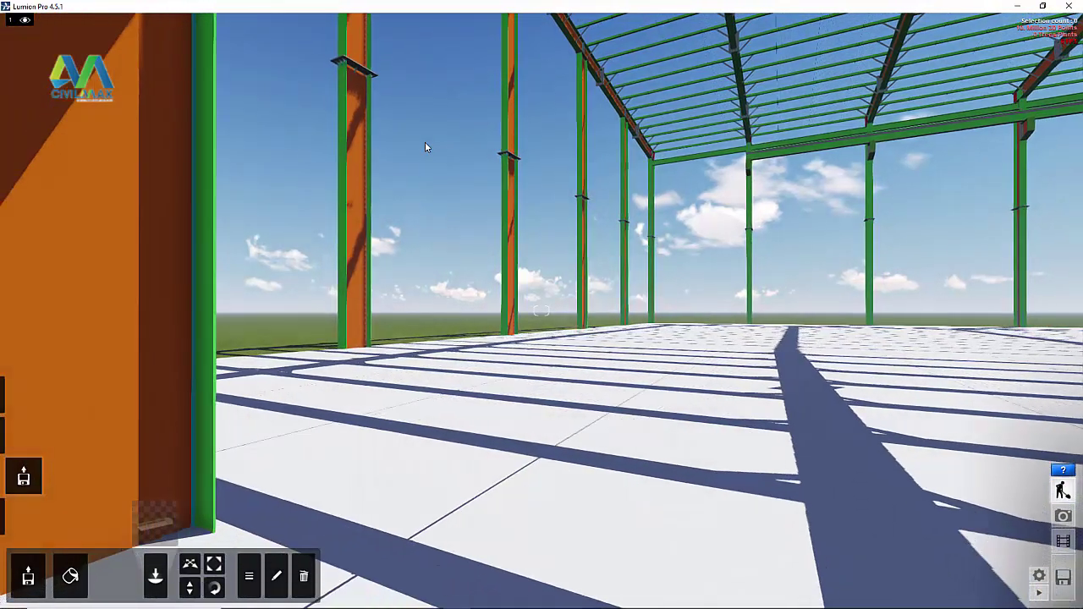
pyautogui.press('s')
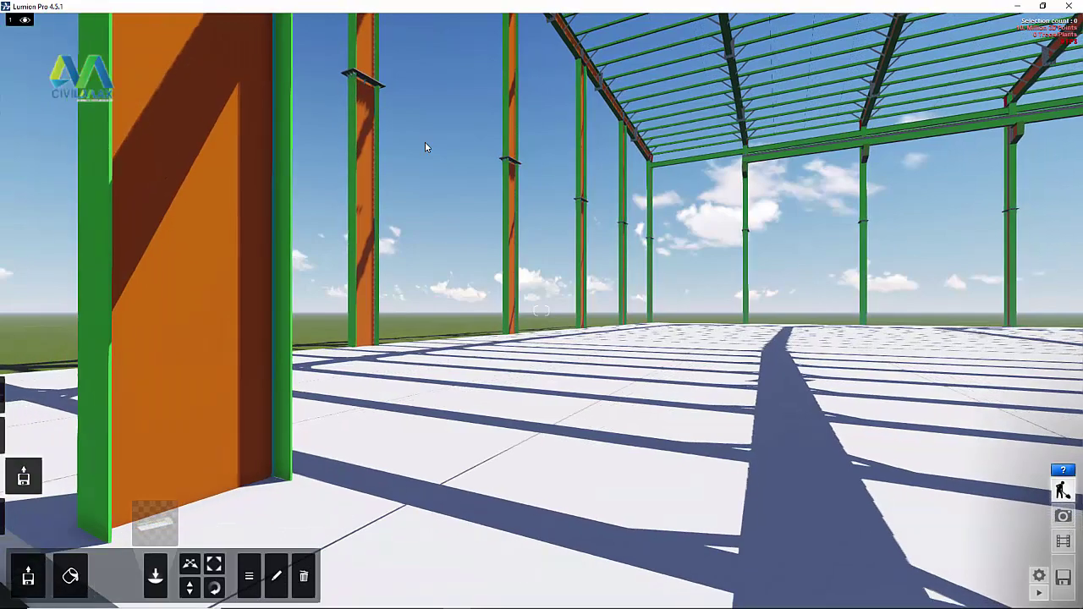
pyautogui.press('s')
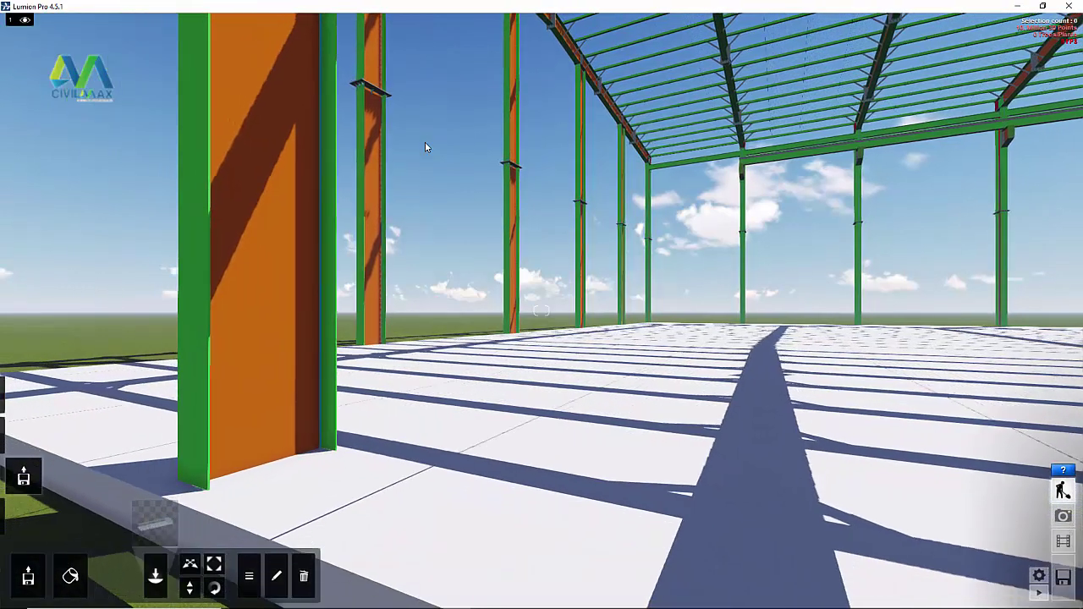
pyautogui.press('s')
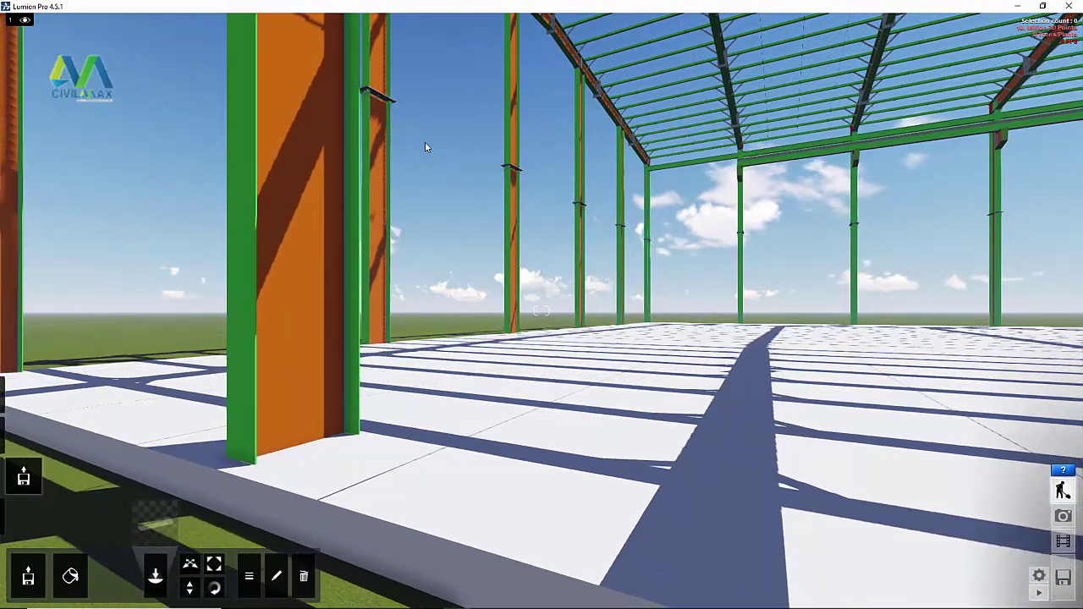
pyautogui.press('s')
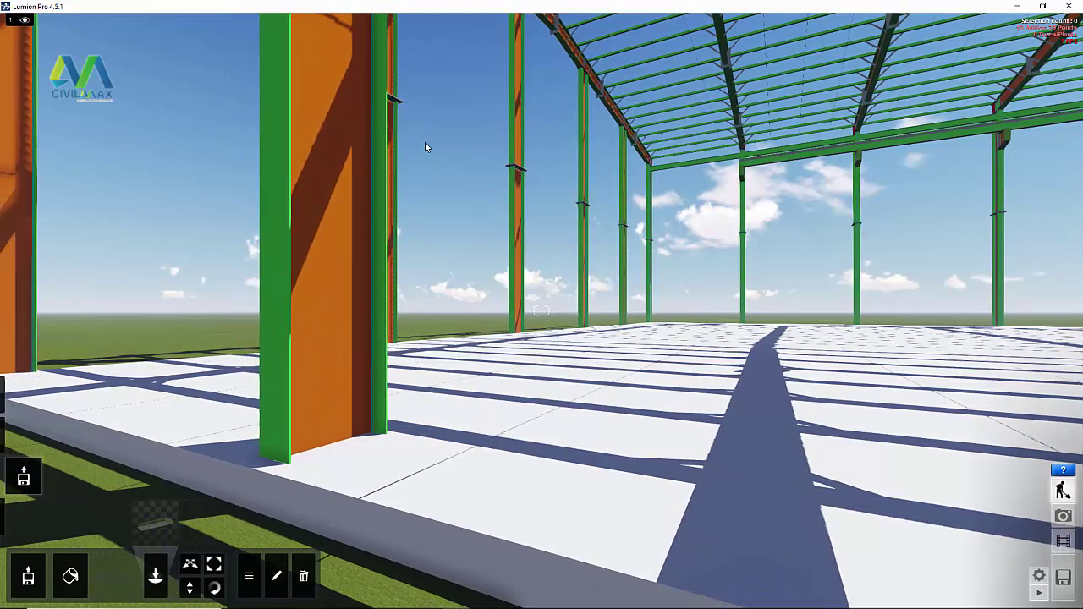
pyautogui.press('s')
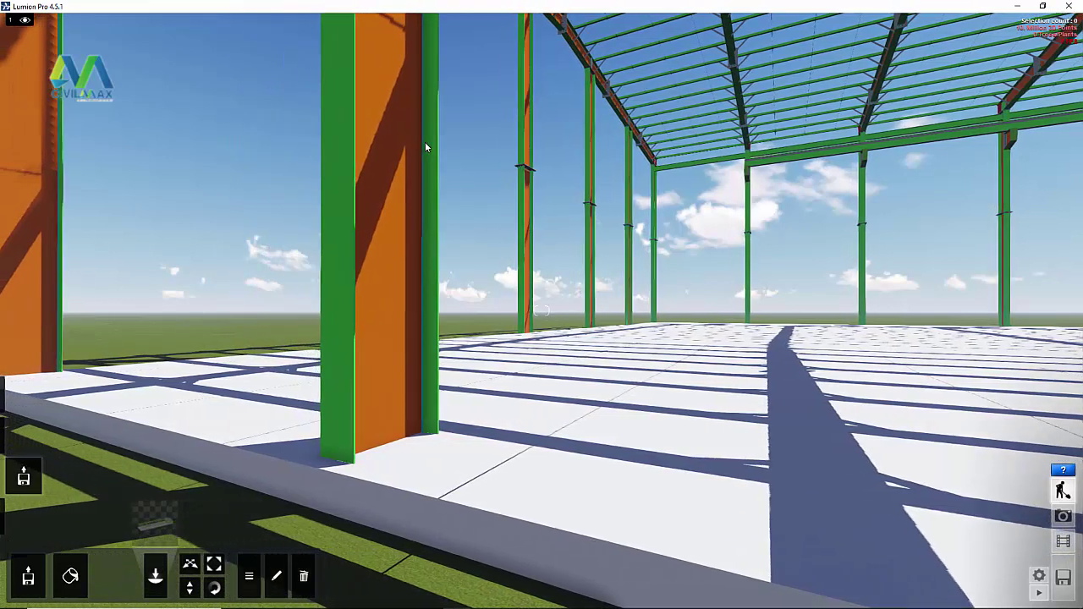
pyautogui.press('s')
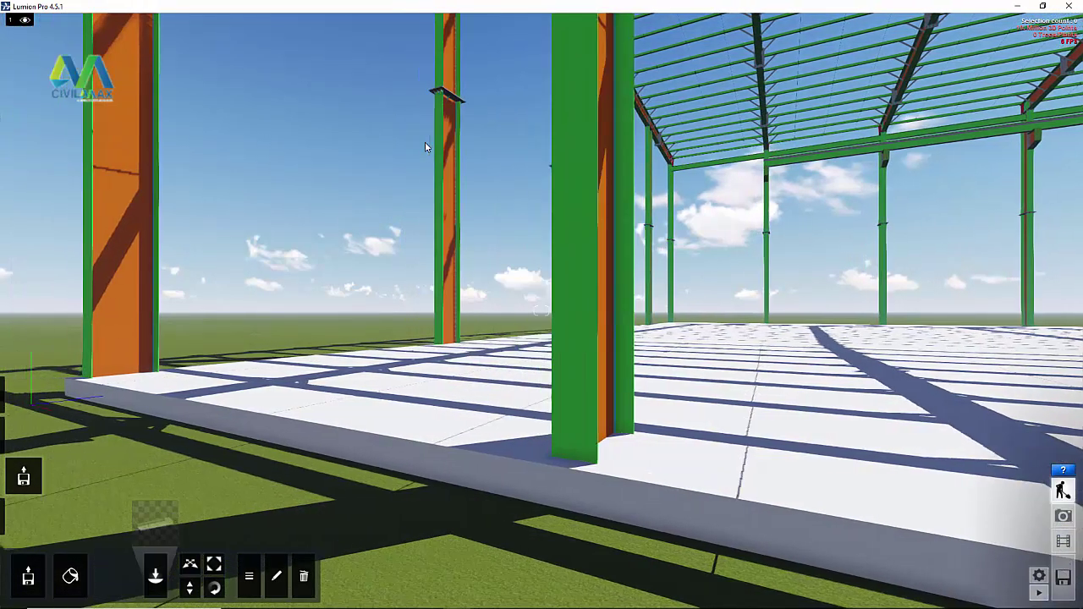
# Examine the workshop from the grass outside, backing away and turning the camera towards the overhead crane and the long side of the frame.
pyautogui.press('a')
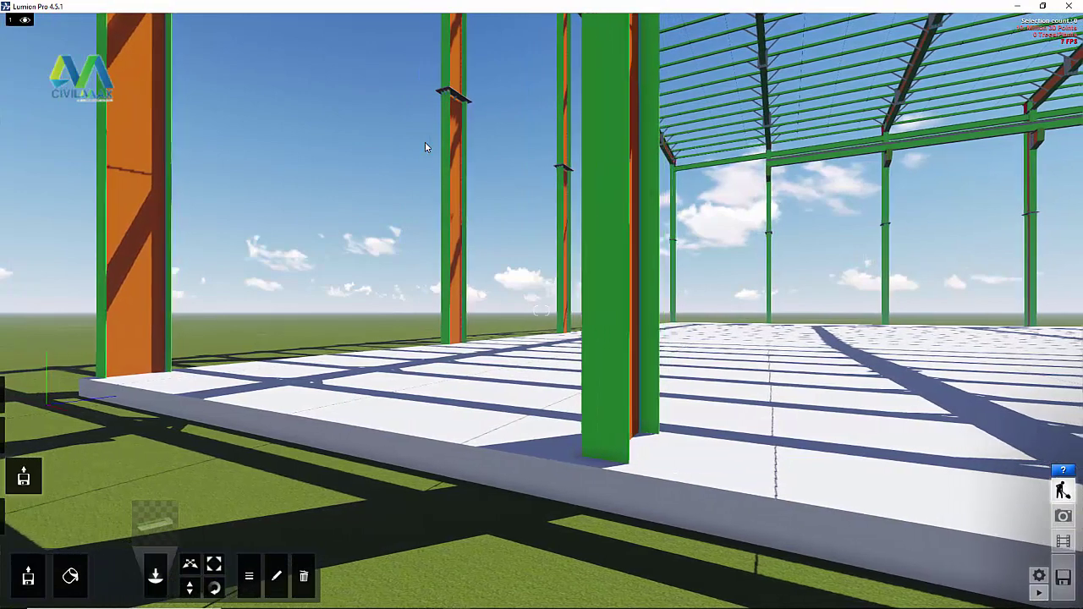
pyautogui.press('d')
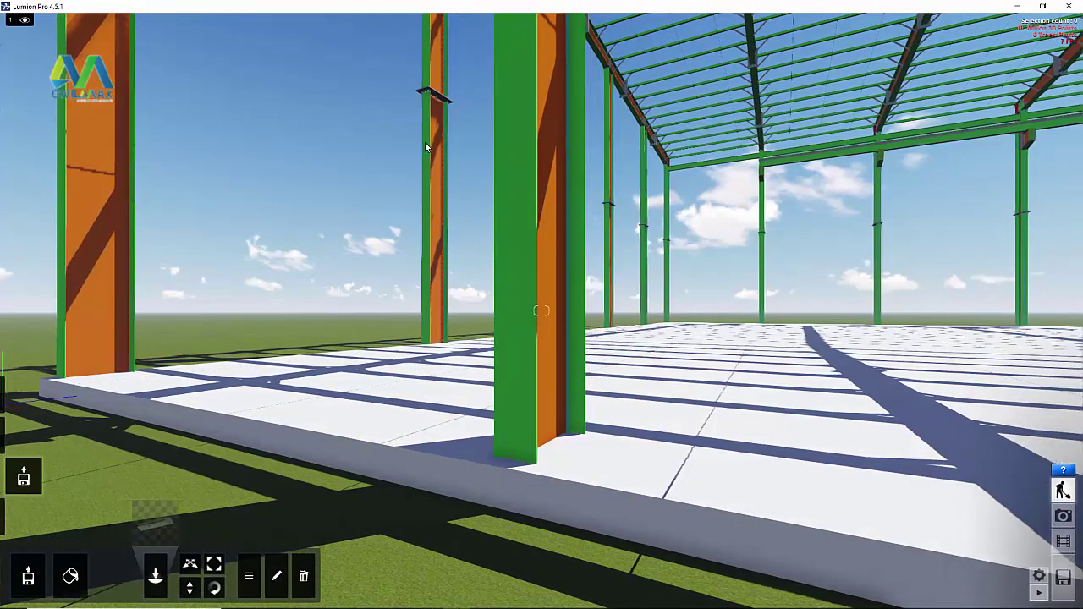
pyautogui.press('d')
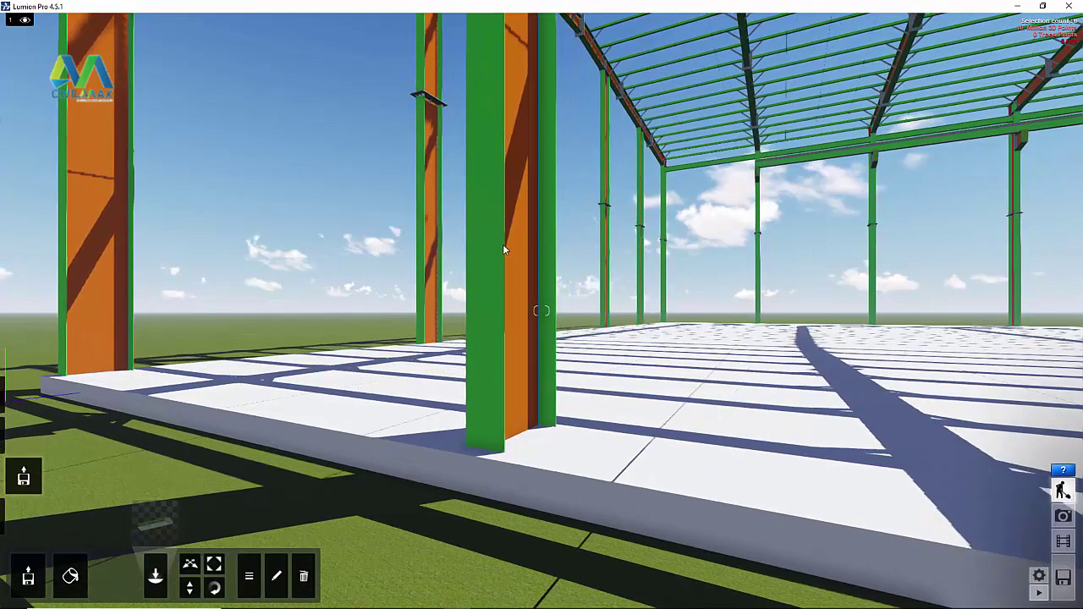
pyautogui.press('s')
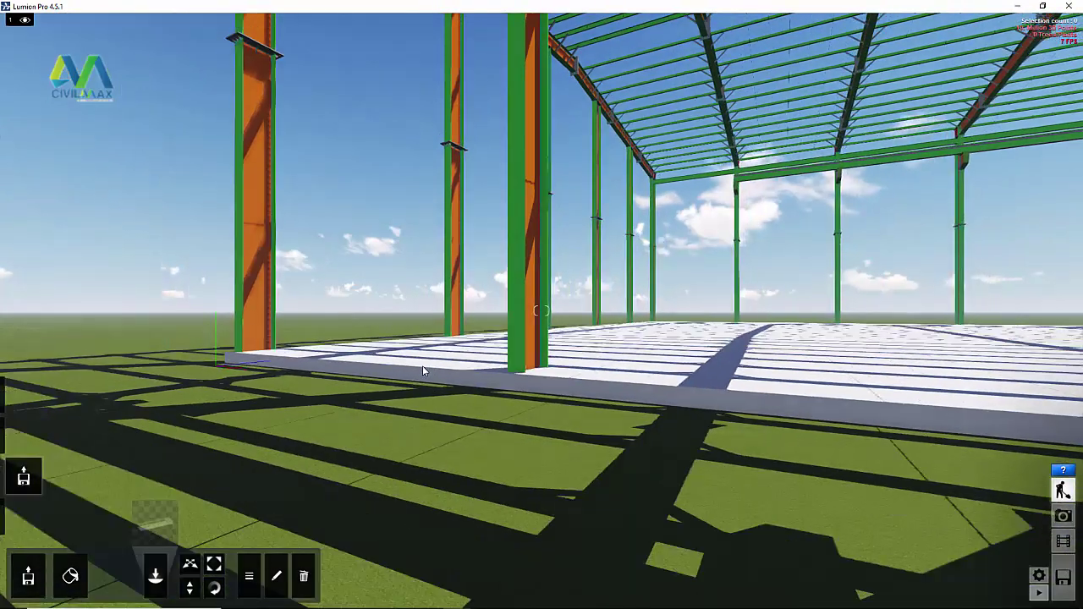
pyautogui.press('s')
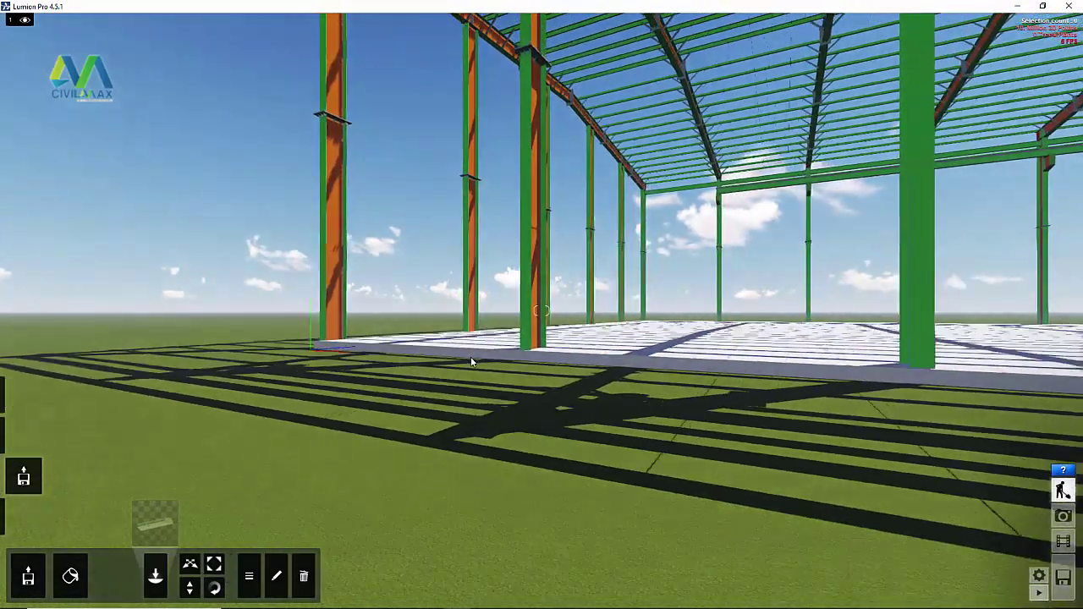
pyautogui.press('s')
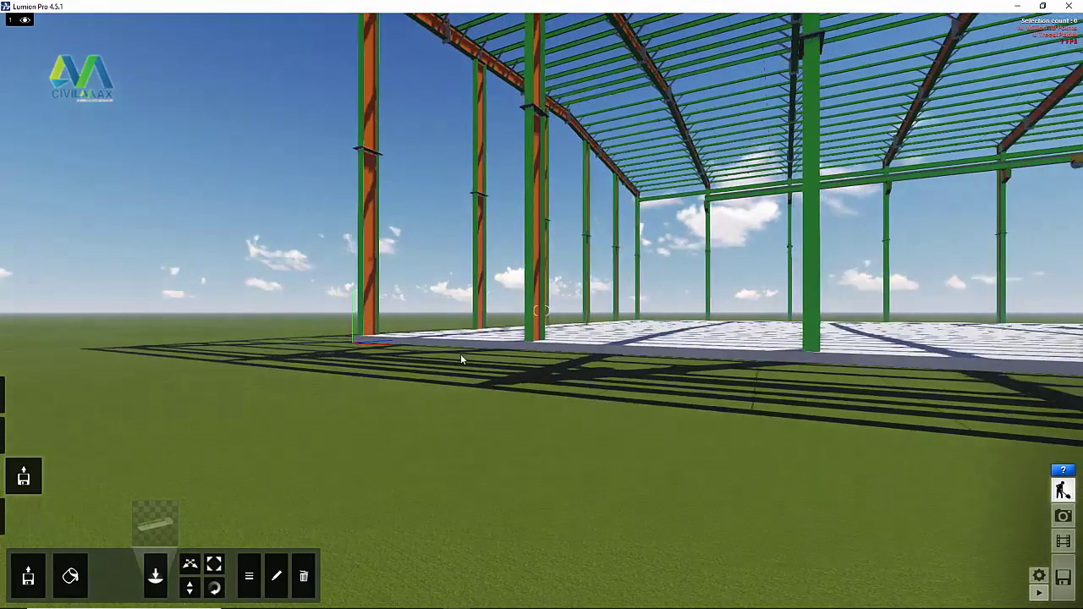
pyautogui.press('s')
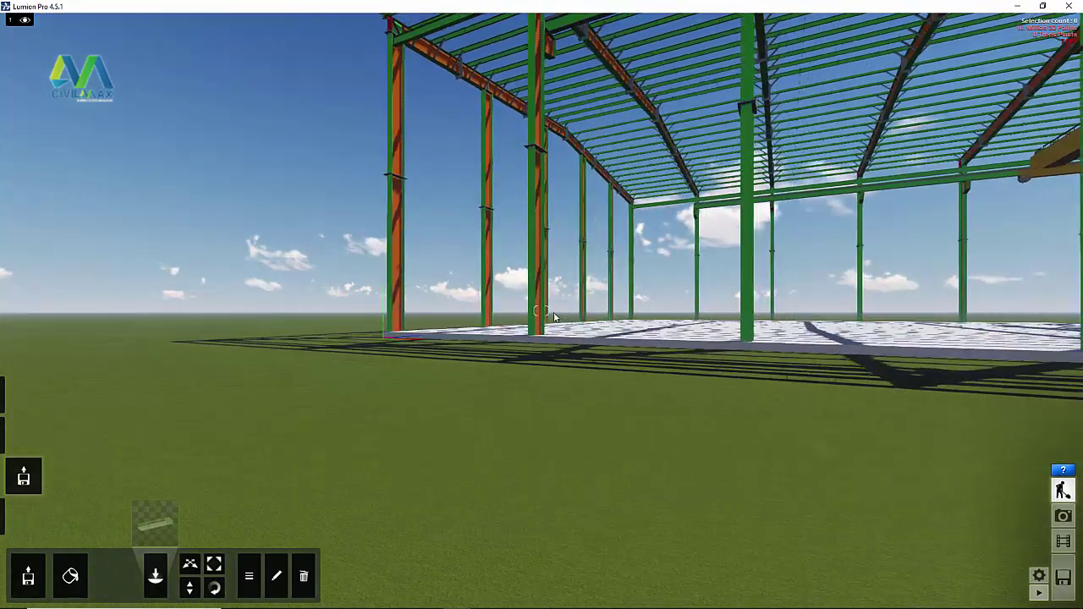
pyautogui.press('s')
pyautogui.moveTo(555, 318); pyautogui.dragTo(804, 317, button='right')
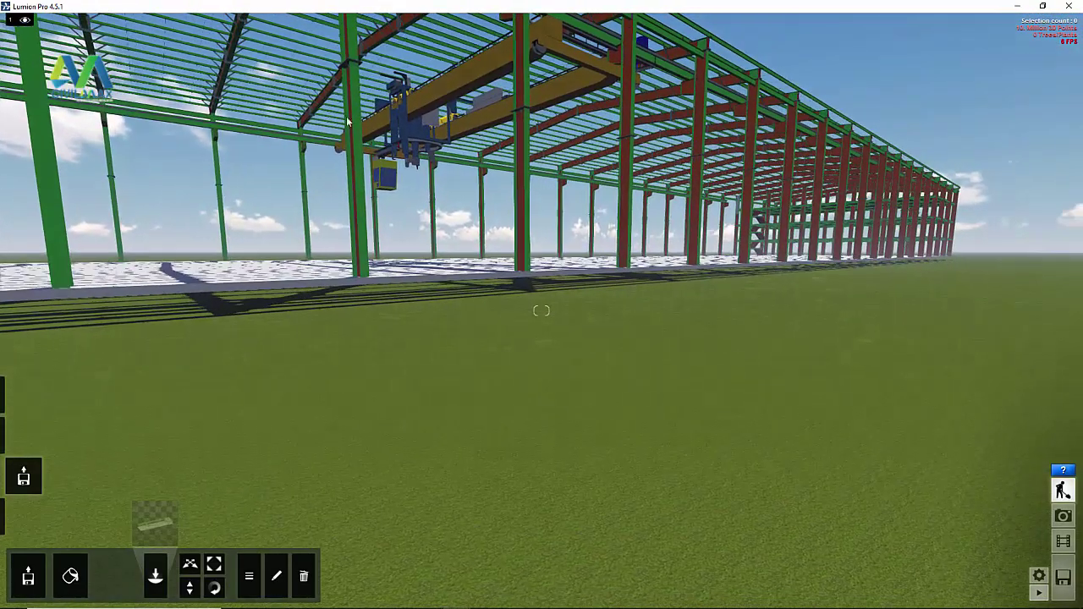
pyautogui.press('w')
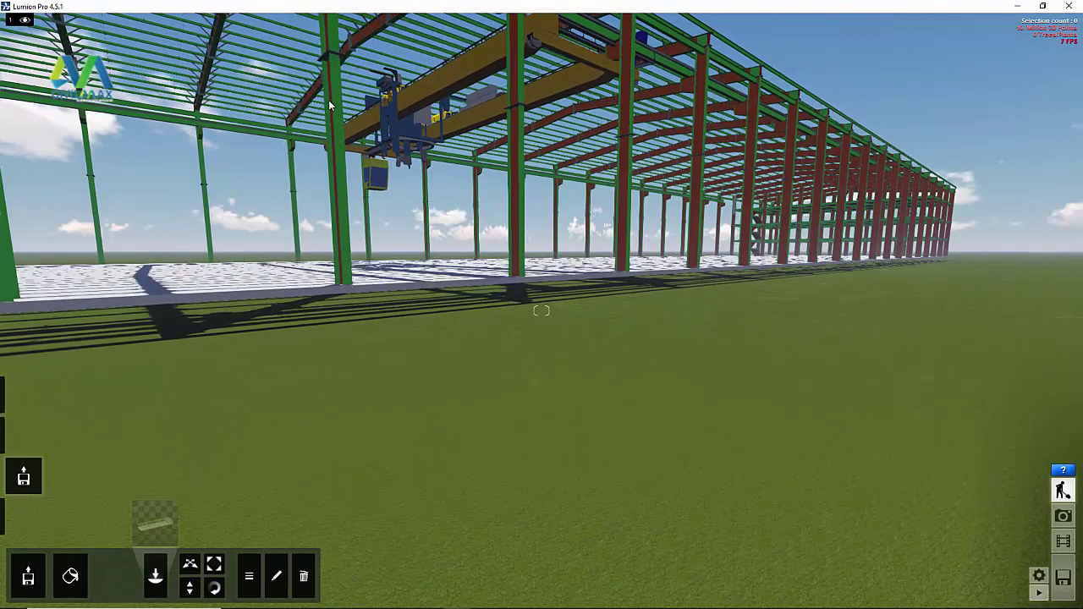
# Examine the workshop's long side and overhead crane from outside, raising the camera above the slab and turning it along the outer column row.
pyautogui.press('w')
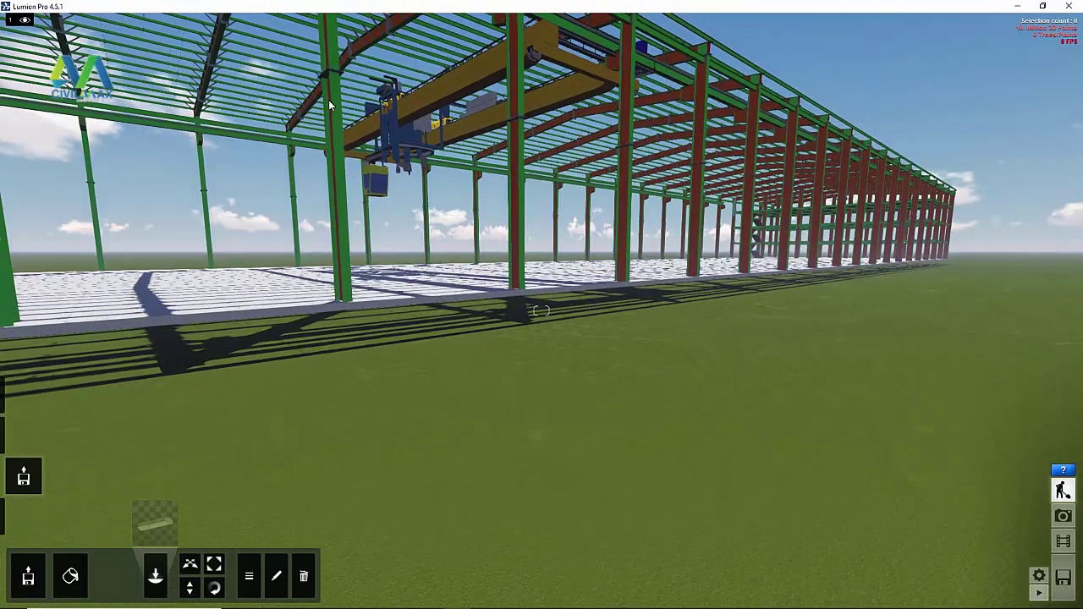
pyautogui.press('w')
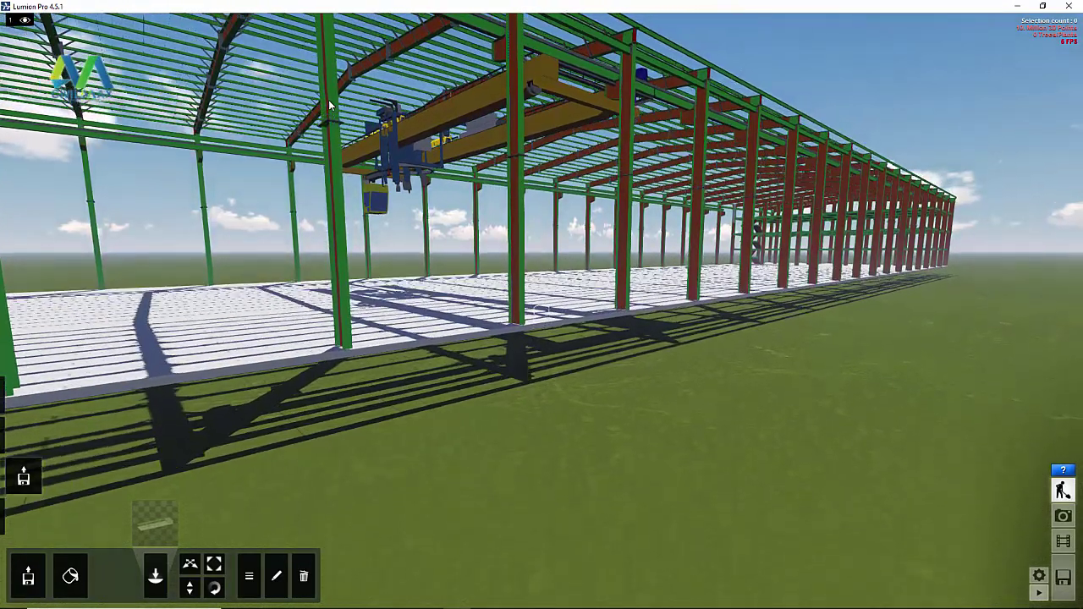
pyautogui.press('w')
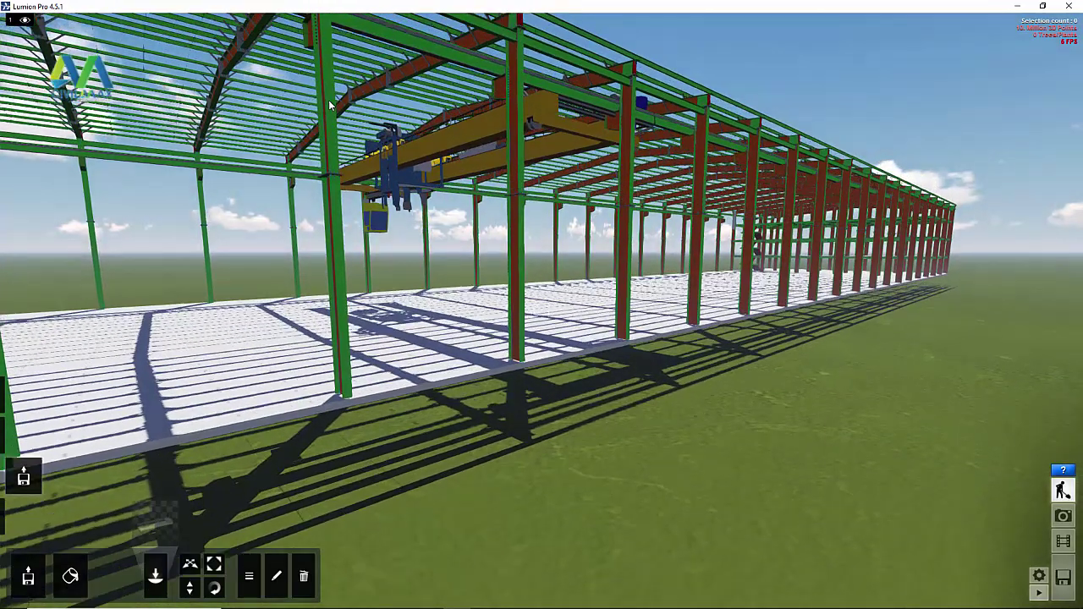
pyautogui.press('w')
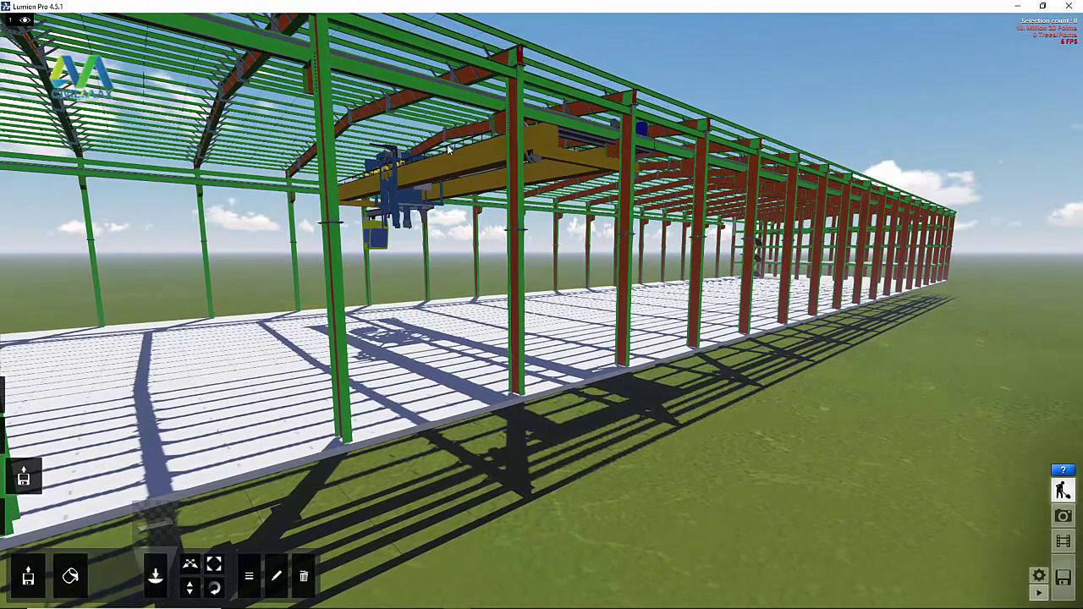
pyautogui.moveTo(448, 150); pyautogui.dragTo(557, 144, button='right')
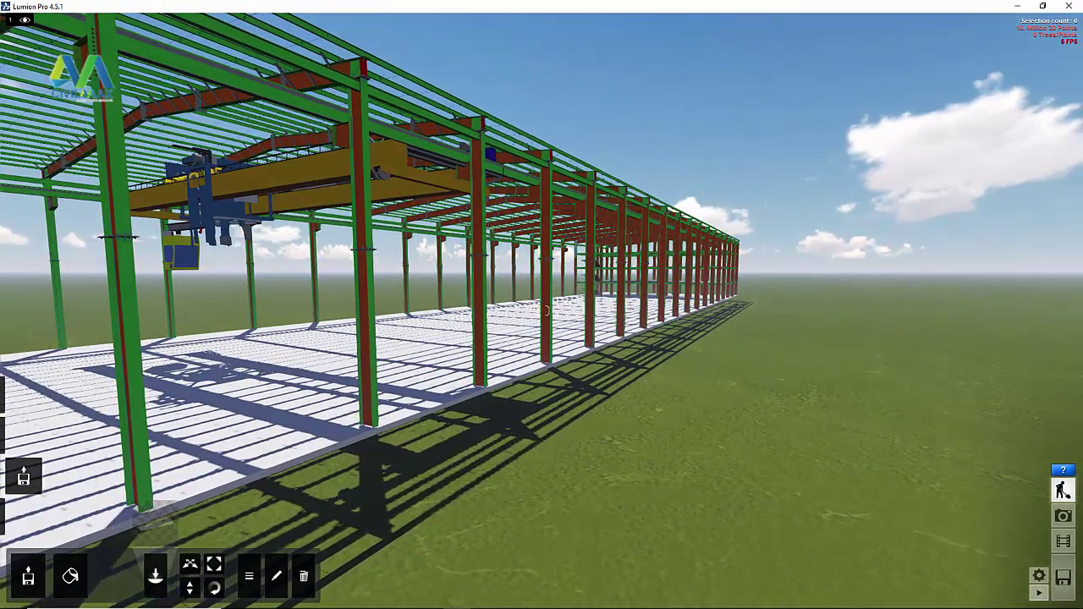
pyautogui.moveTo(450, 147); pyautogui.dragTo(454, 151, button='right')
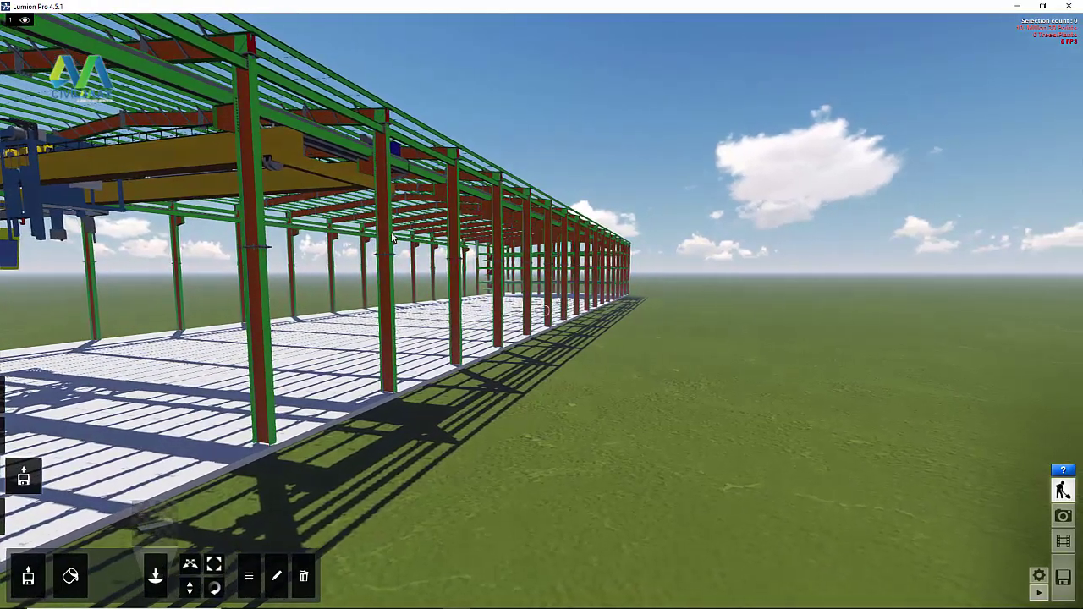
# Examine the outer column row by moving the camera sideways towards the workshop, and dismiss the Filter Keys prompt.
pyautogui.press('d')
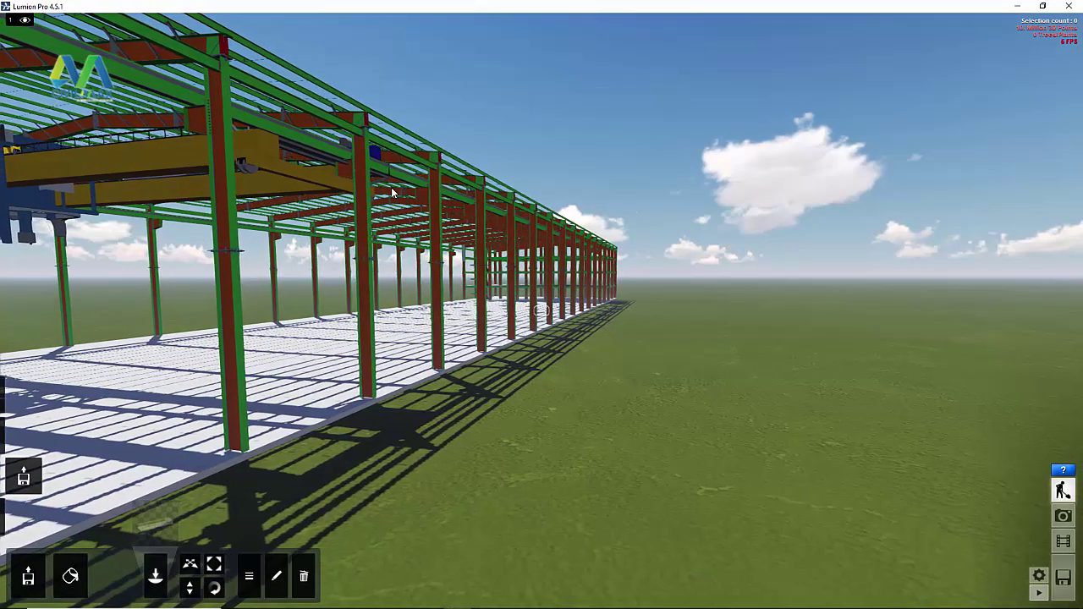
pyautogui.press('a')
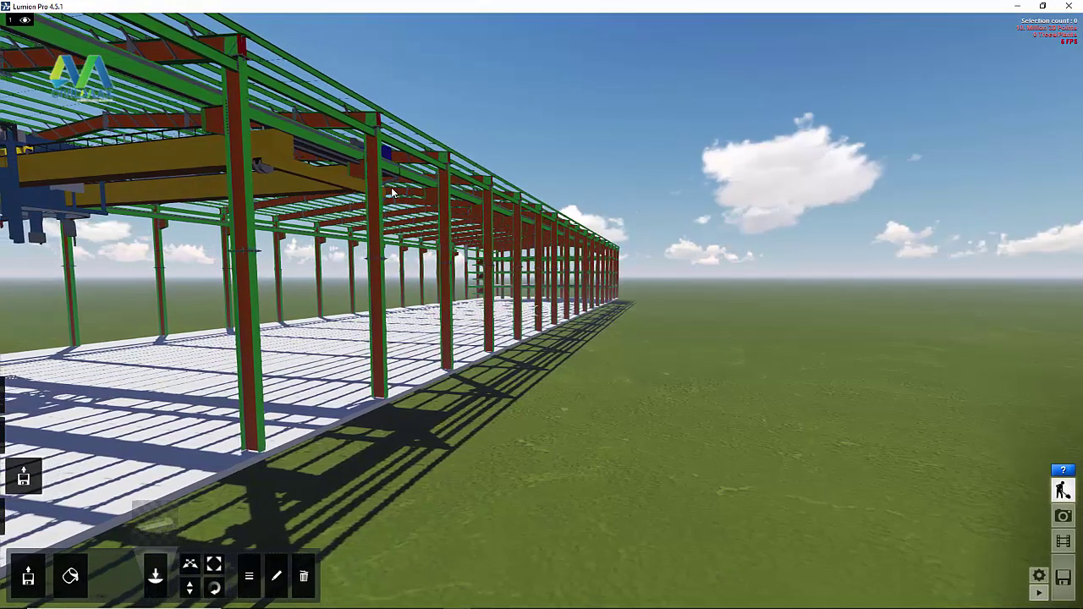
pyautogui.press('a')
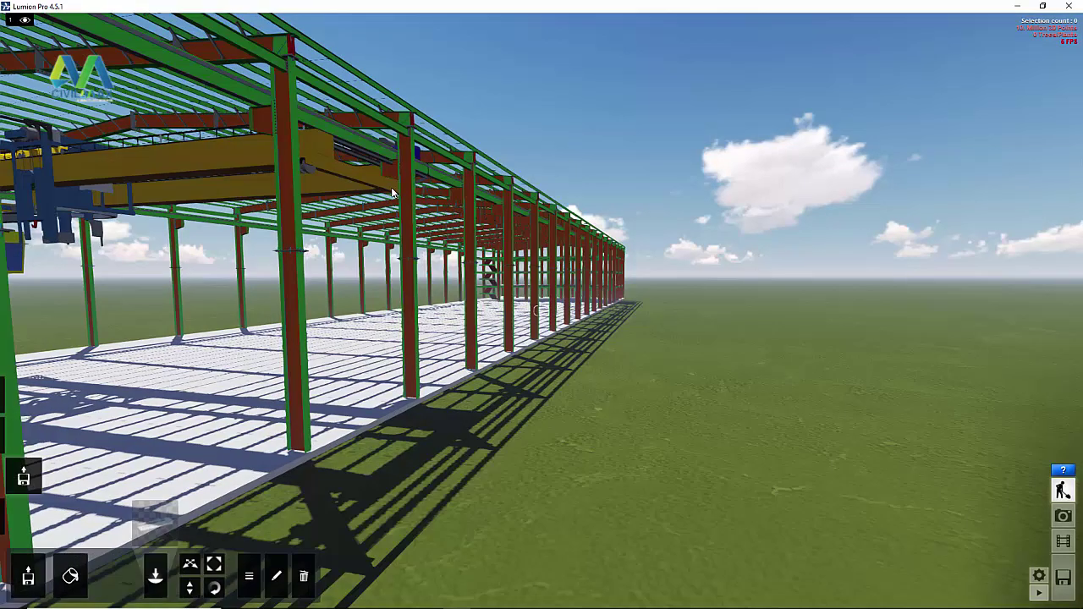
pyautogui.press('a')
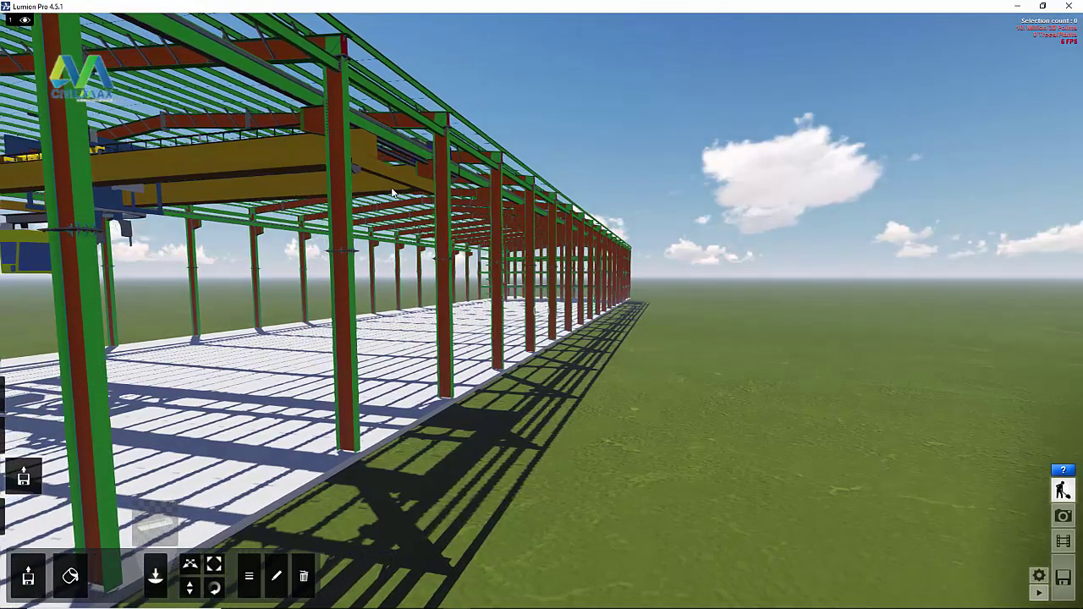
pyautogui.hotkey('shift', 'a')
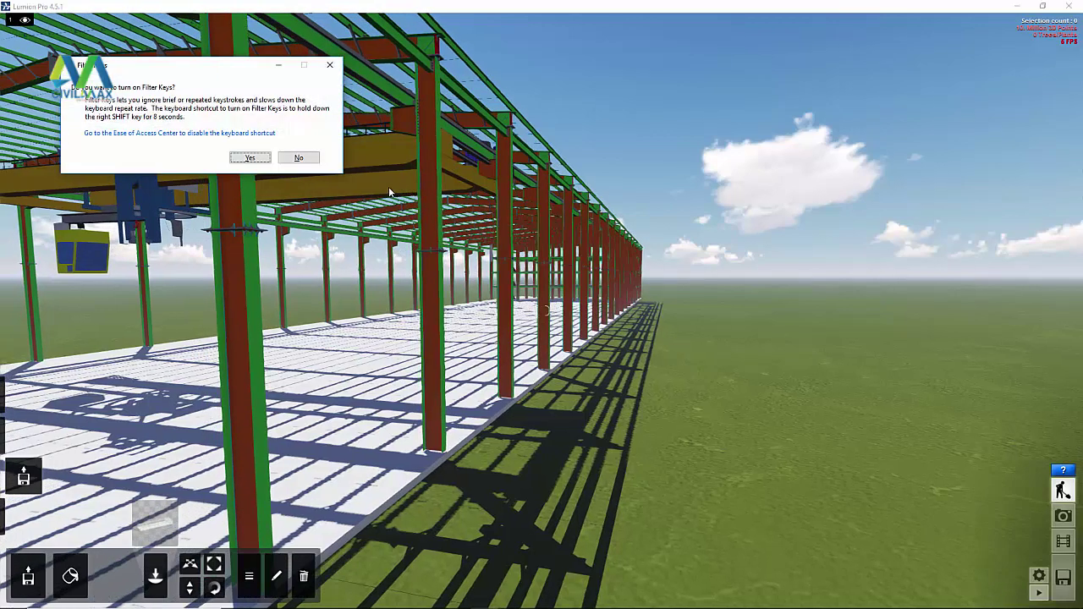
pyautogui.press('Return')
pyautogui.press('a')
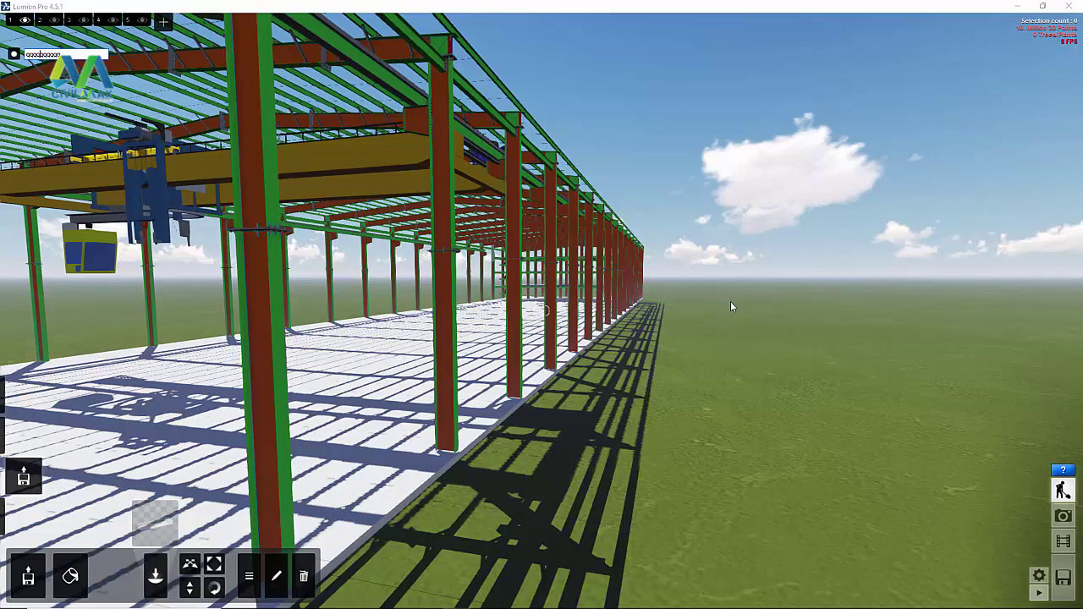
# Examine the outer columns and their bracket plates, aligning the camera with the column row and moving sideways past the nearest column into the workshop.
pyautogui.moveTo(416, 230); pyautogui.dragTo(439, 232, button='right')
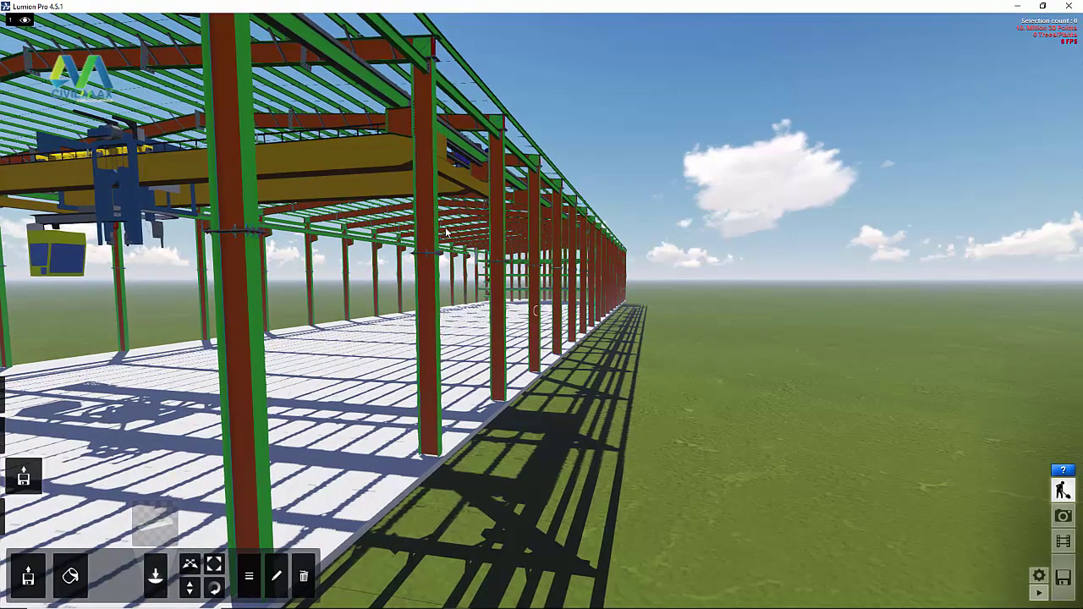
pyautogui.moveTo(460, 232); pyautogui.dragTo(674, 233, button='middle')
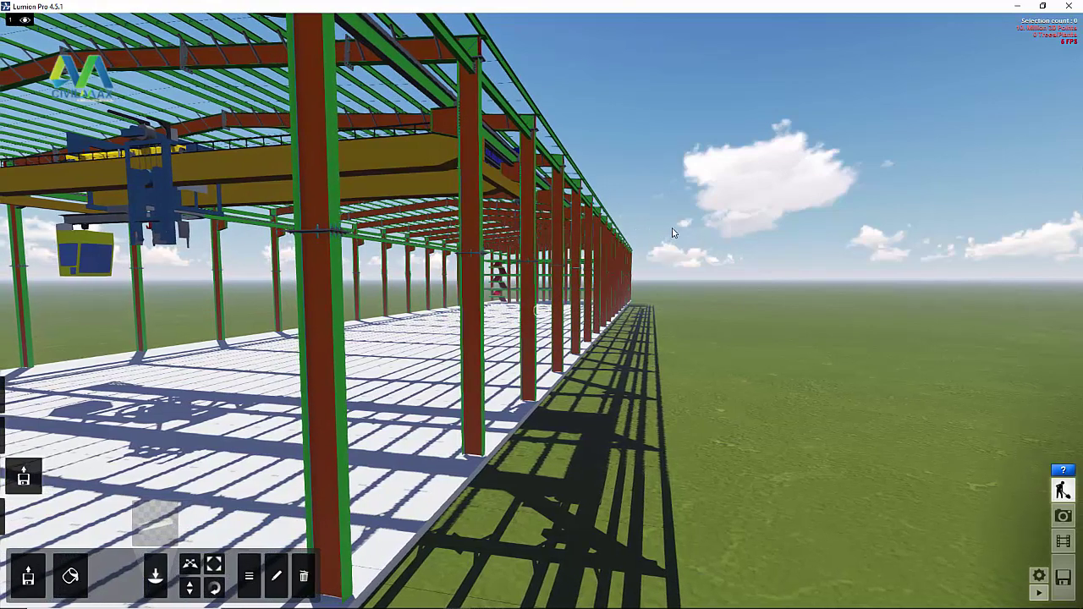
pyautogui.moveTo(674, 232)
pyautogui.mouseDown(button='right')
pyautogui.moveTo(720, 234)
pyautogui.moveTo(674, 234)
pyautogui.mouseUp(button='right')
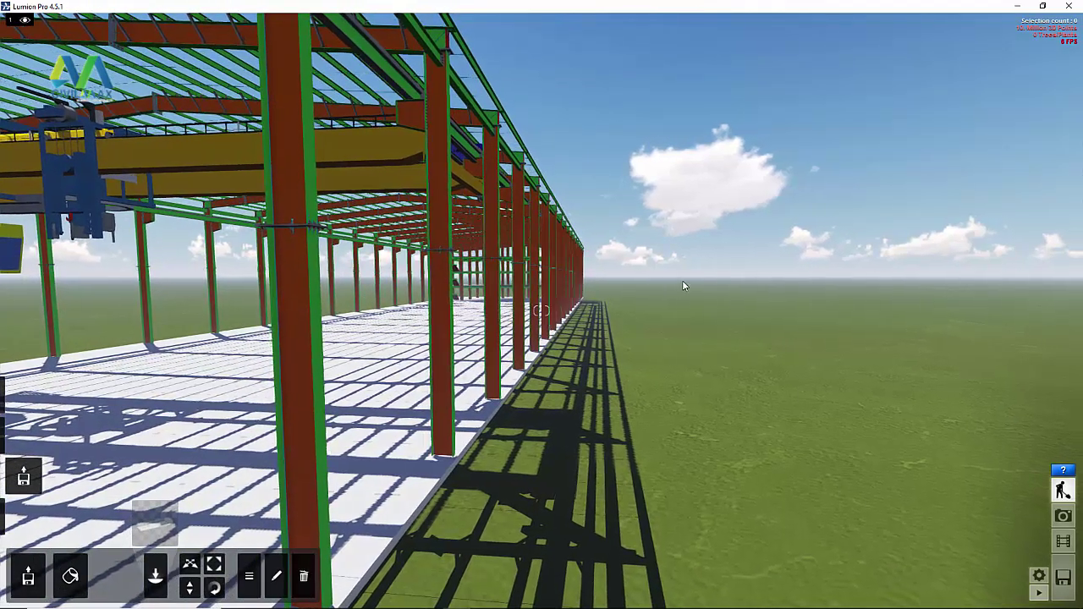
pyautogui.moveTo(735, 276); pyautogui.dragTo(315, 370, button='middle')
pyautogui.moveTo(321, 369); pyautogui.dragTo(335, 365, button='right')
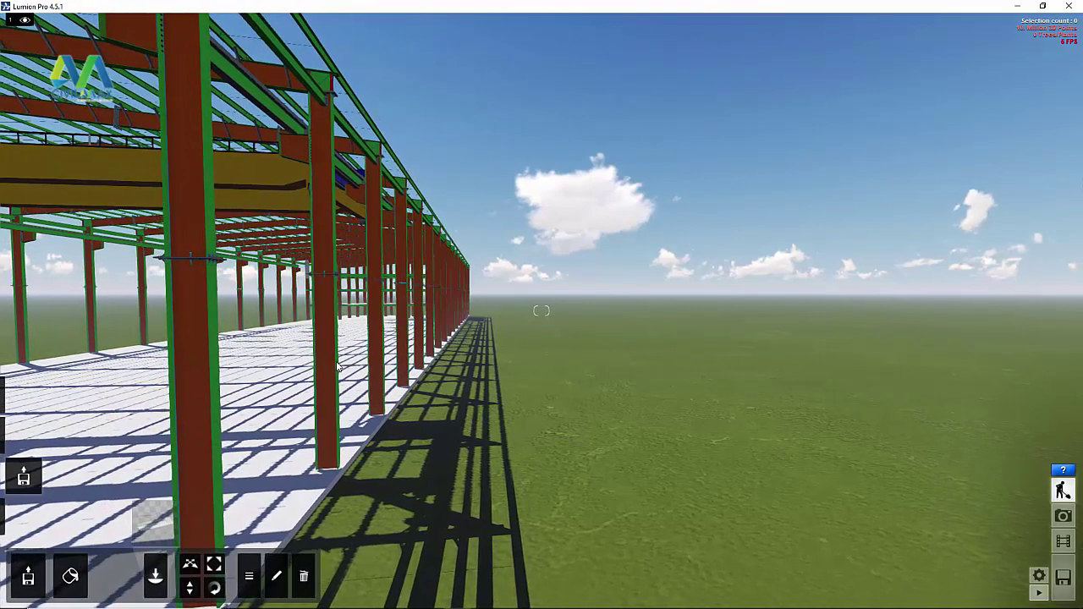
pyautogui.press('a')
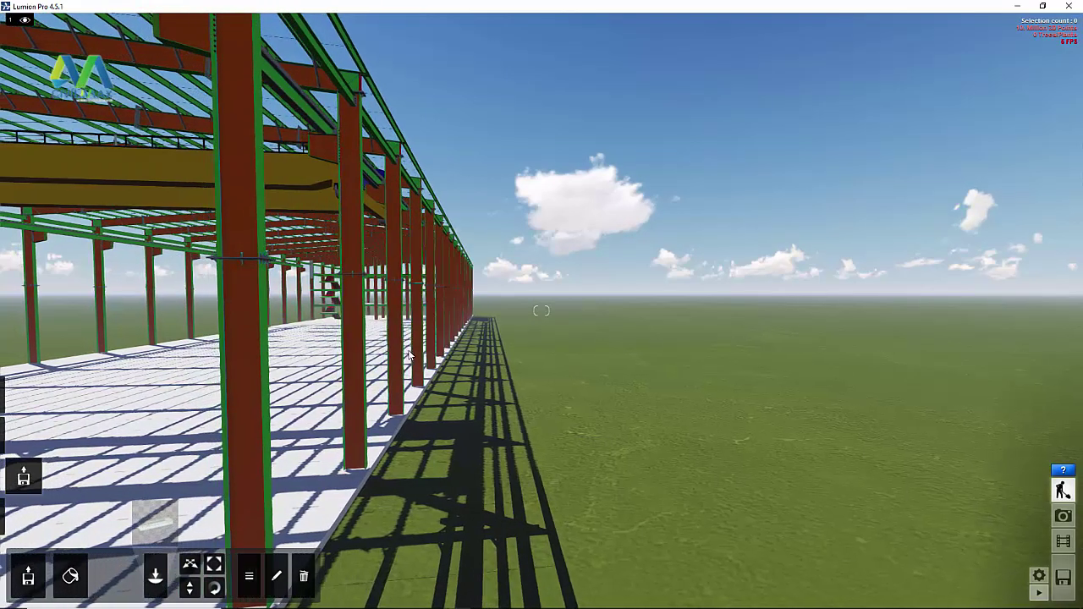
pyautogui.press('a')
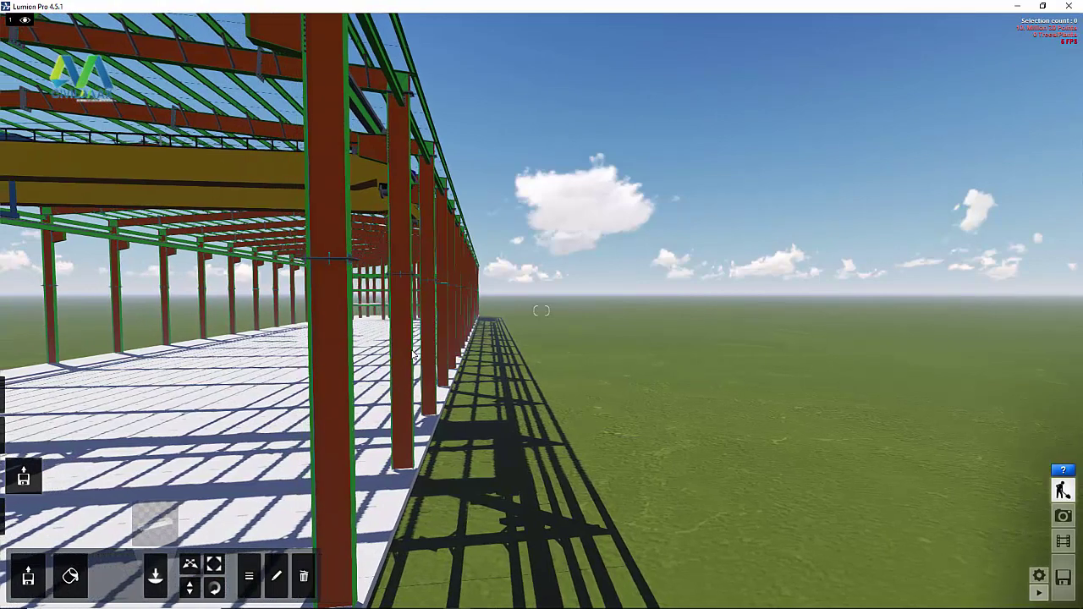
pyautogui.press('a')
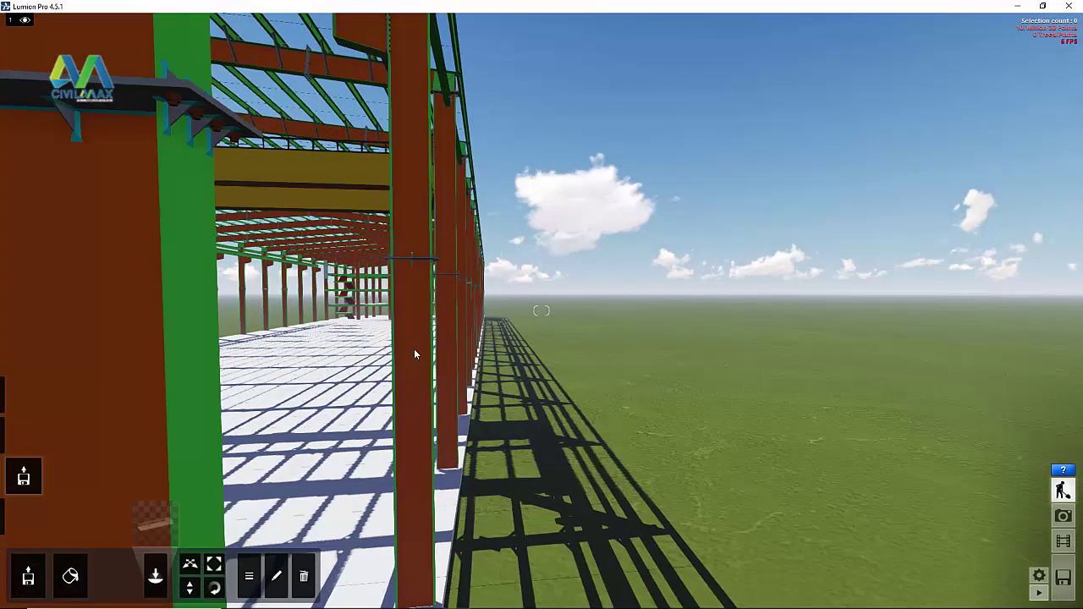
pyautogui.press('a')
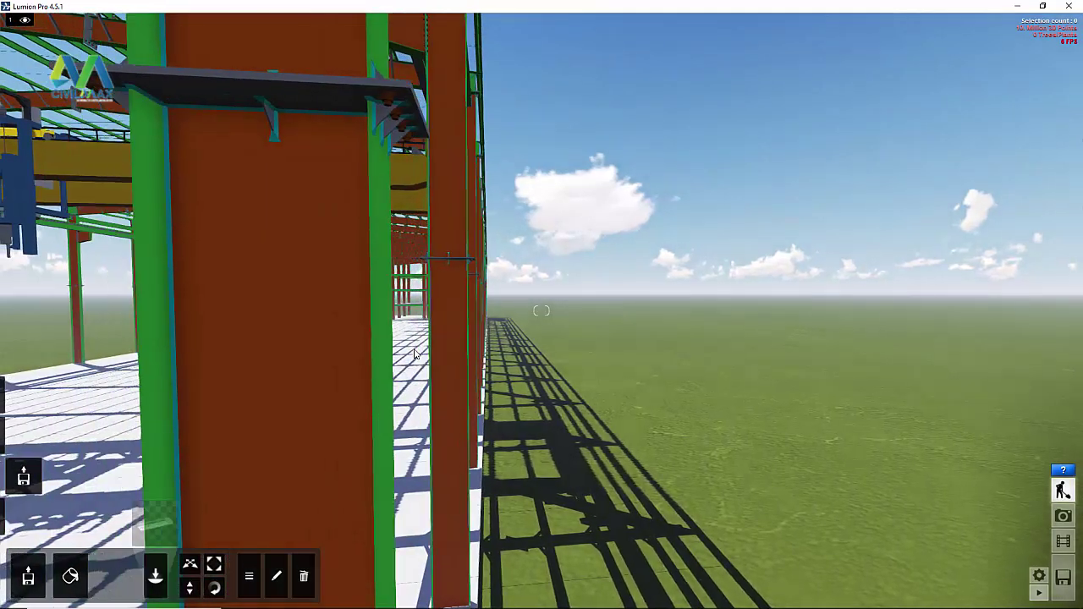
pyautogui.press('a')
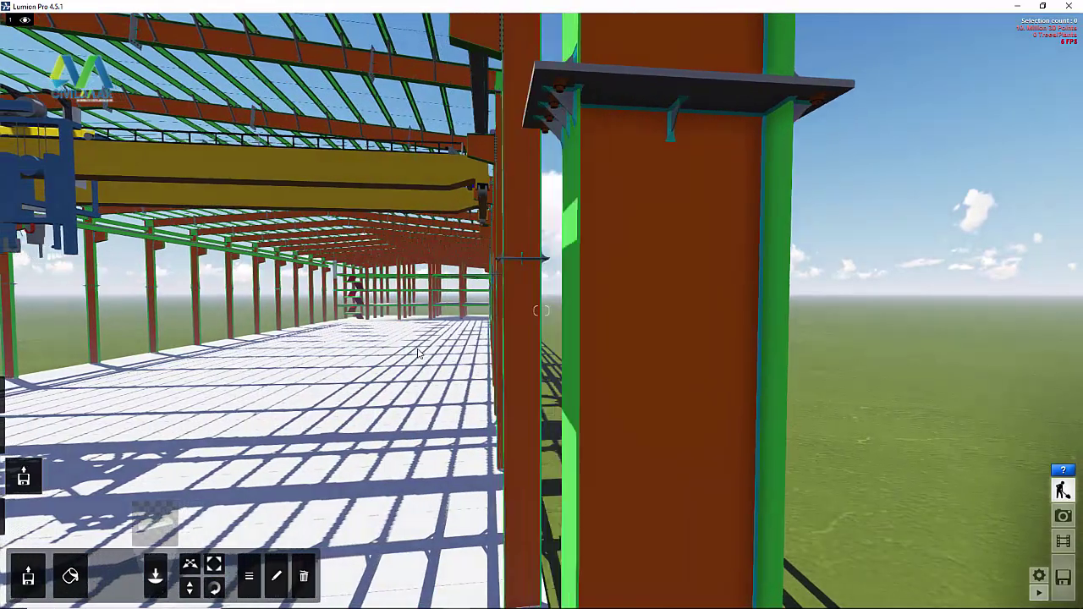
pyautogui.press('a')
pyautogui.press('a')
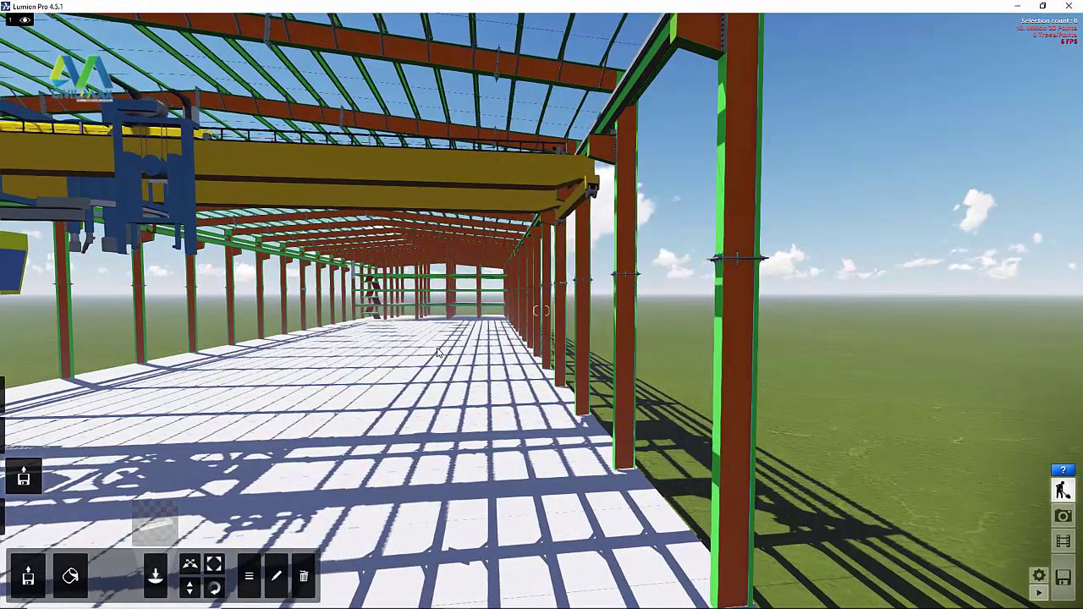
# Examine the overhead crane, roof framing and floor slab from inside by moving the camera sideways towards the middle of the workshop.
pyautogui.press('a')
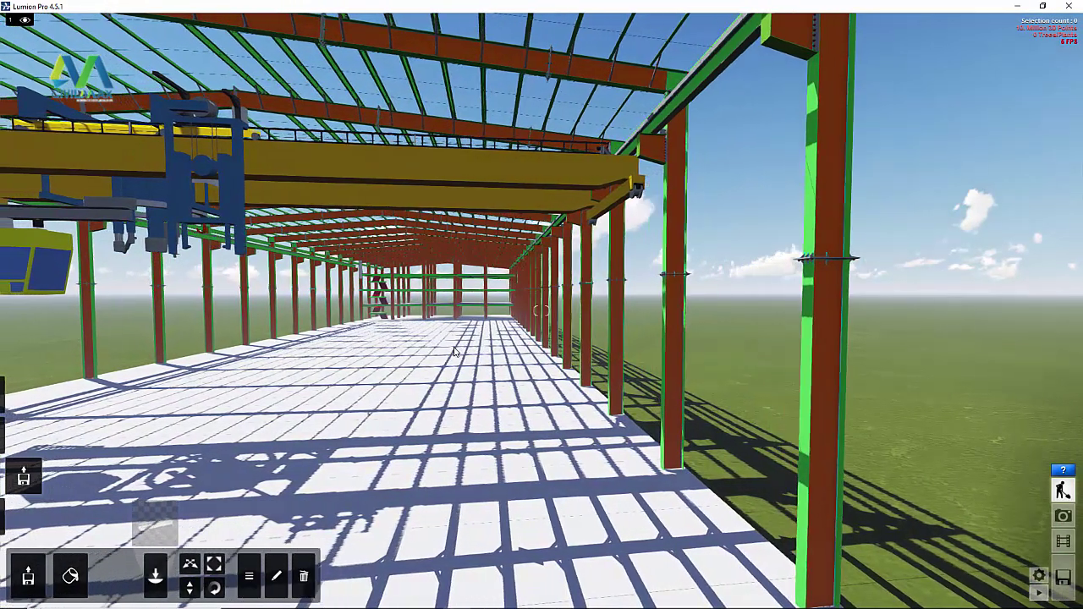
pyautogui.press('a')
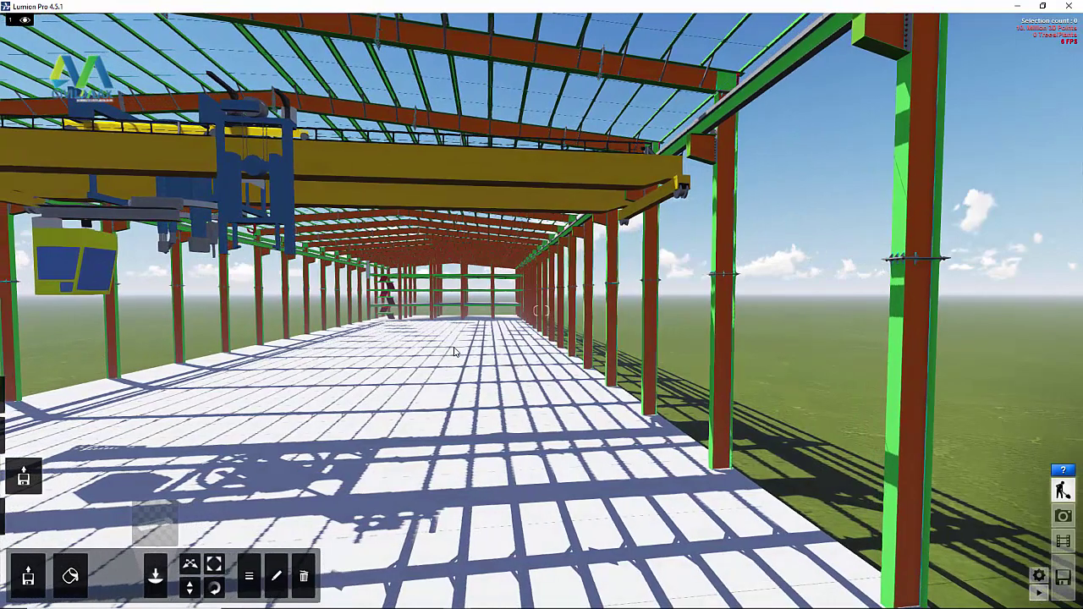
pyautogui.press('a')
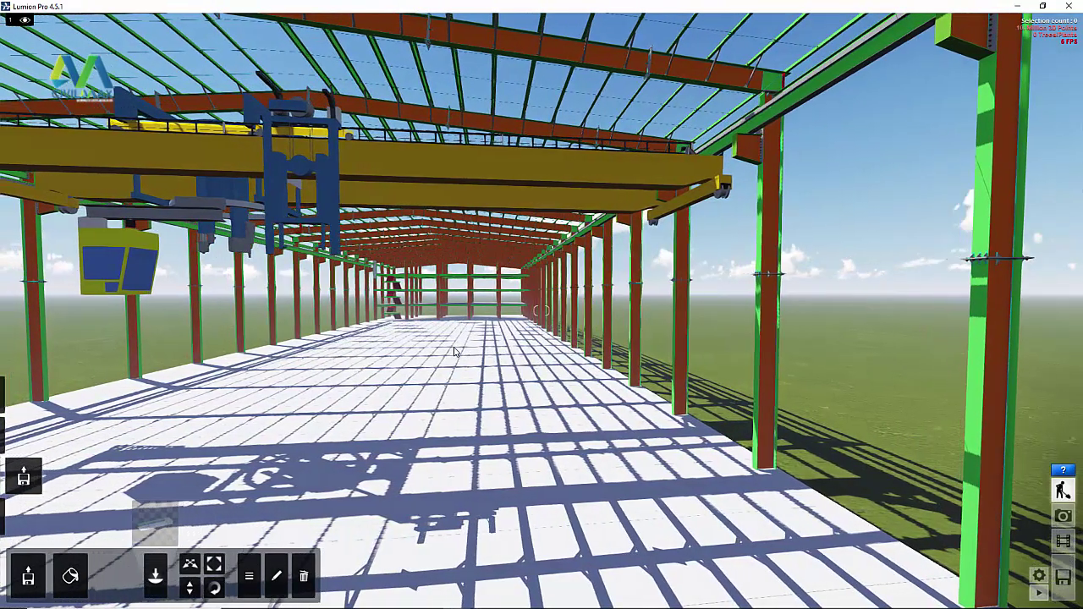
pyautogui.press('a')
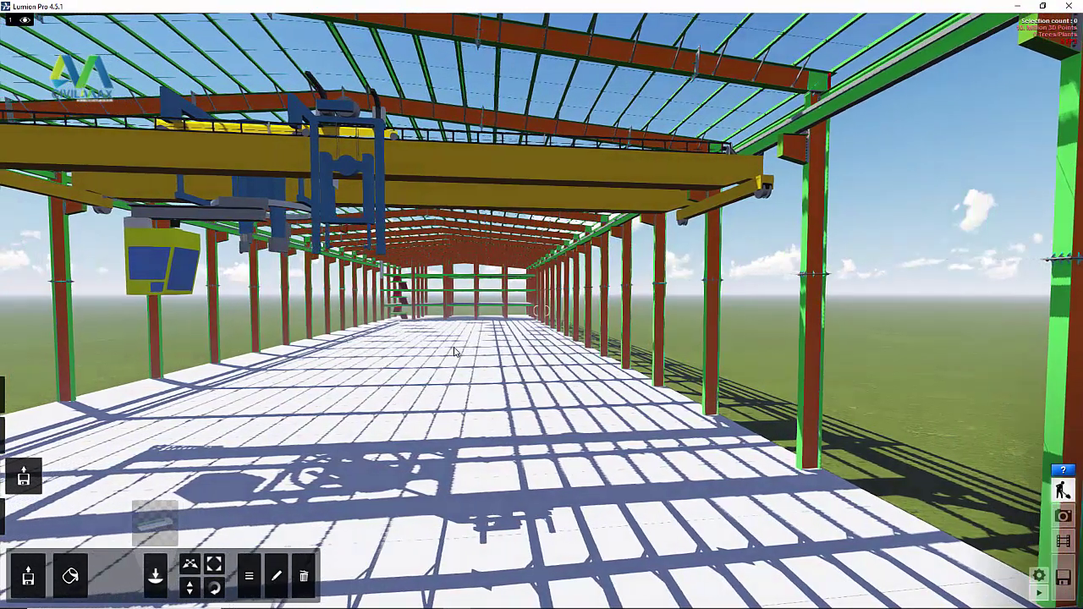
pyautogui.press('a')
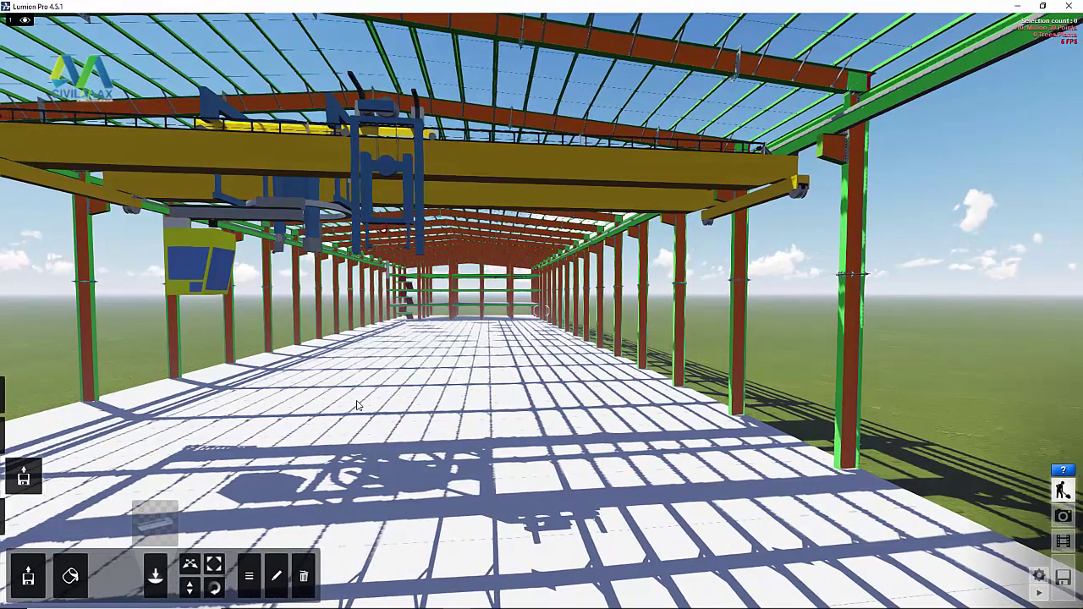
pyautogui.press('a')
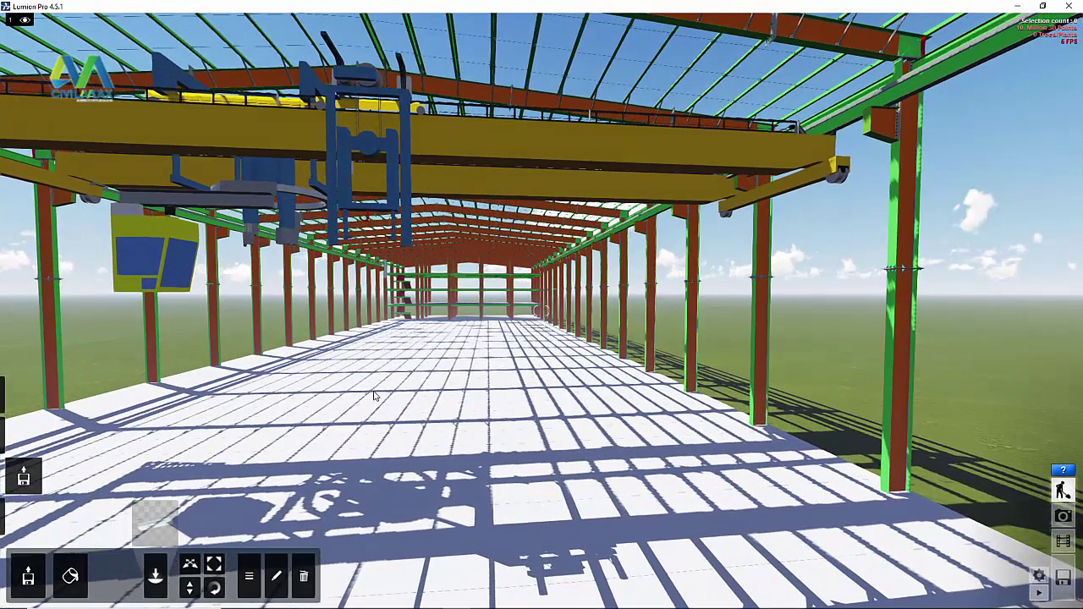
pyautogui.press('a')
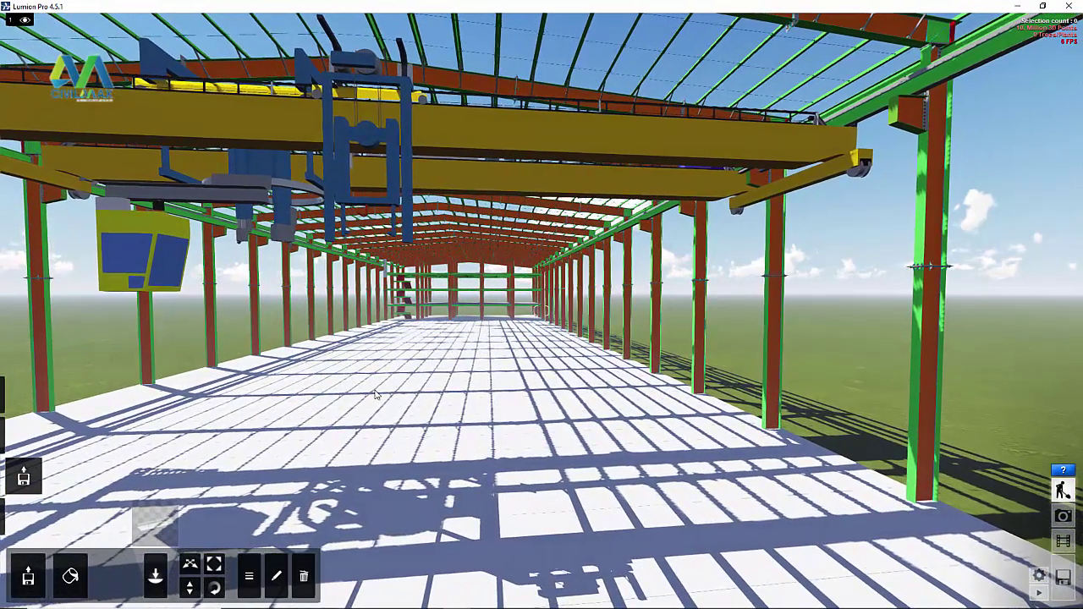
pyautogui.press('a')
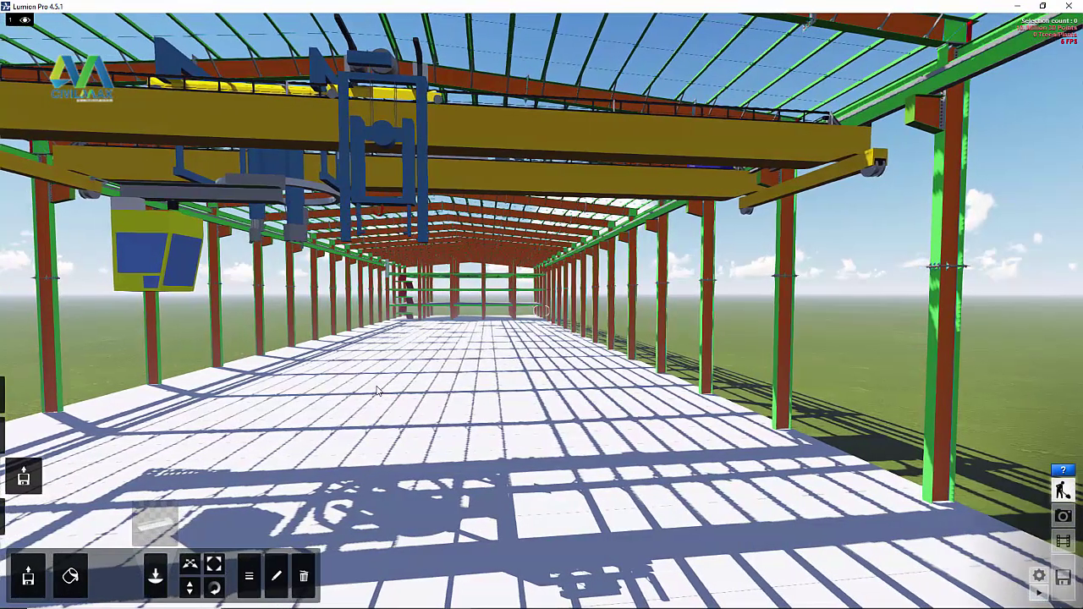
pyautogui.press('a')
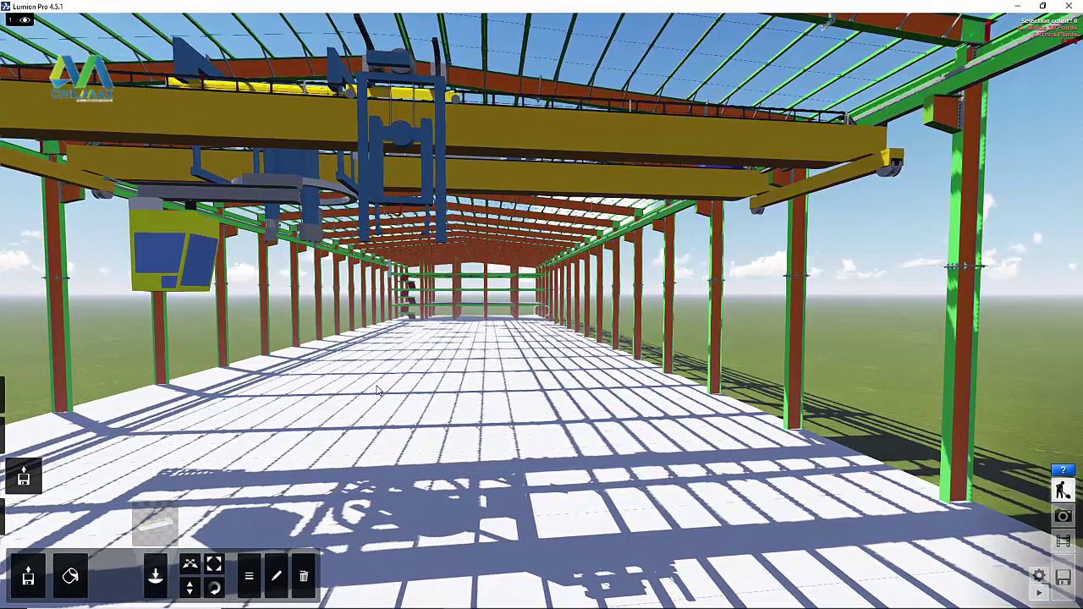
pyautogui.press('a')
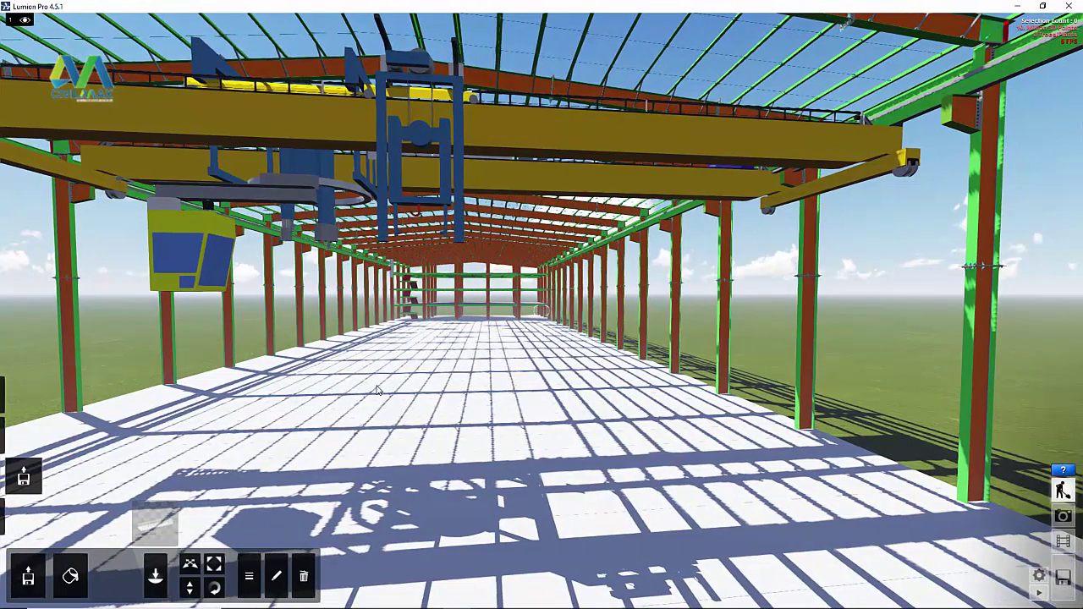
pyautogui.press('a')
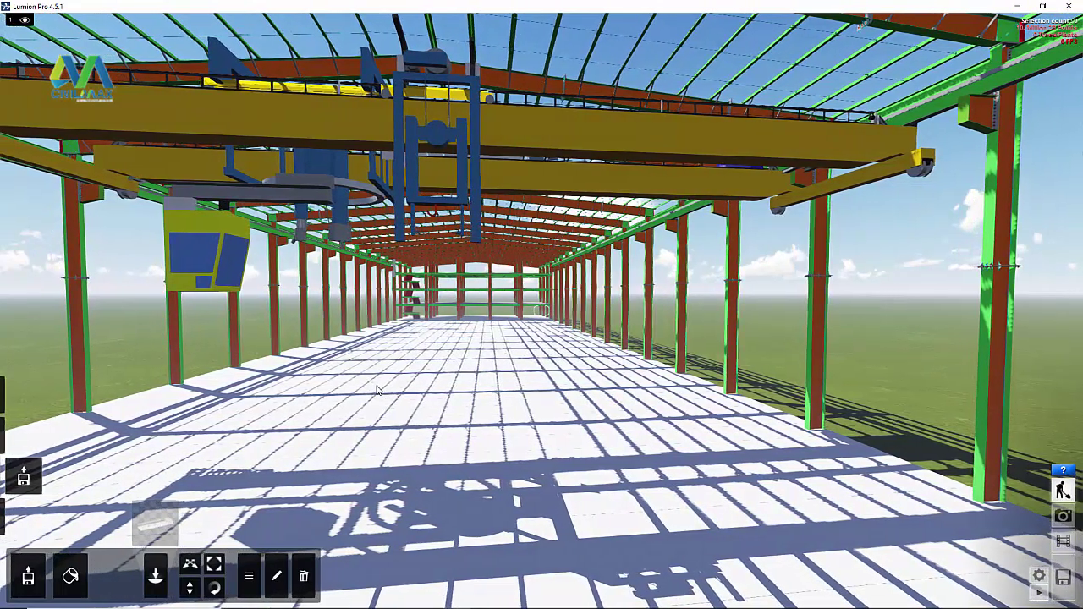
pyautogui.press('a')
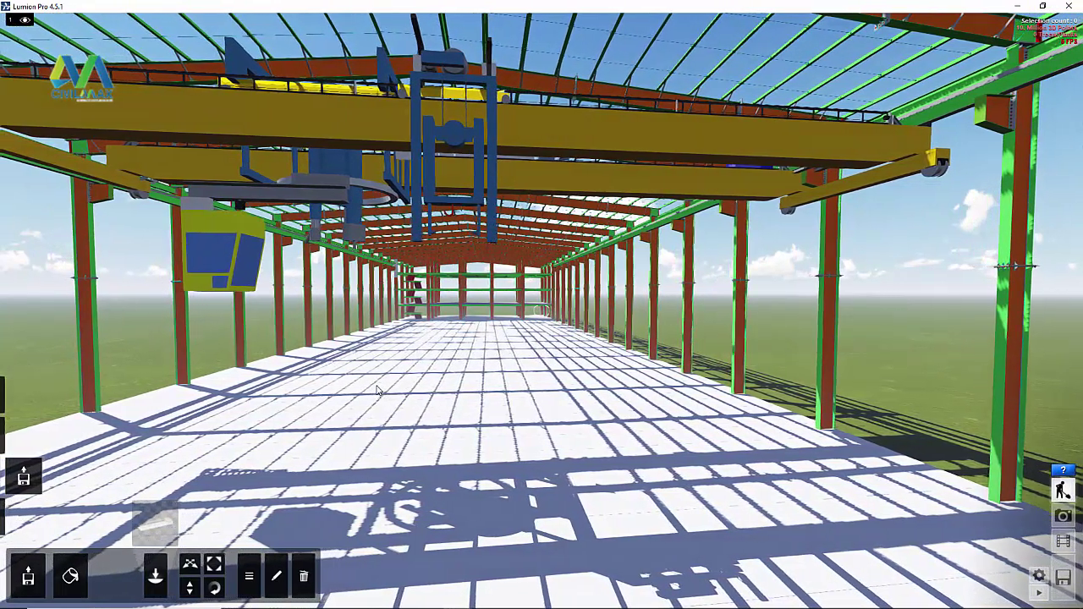
pyautogui.press('a')
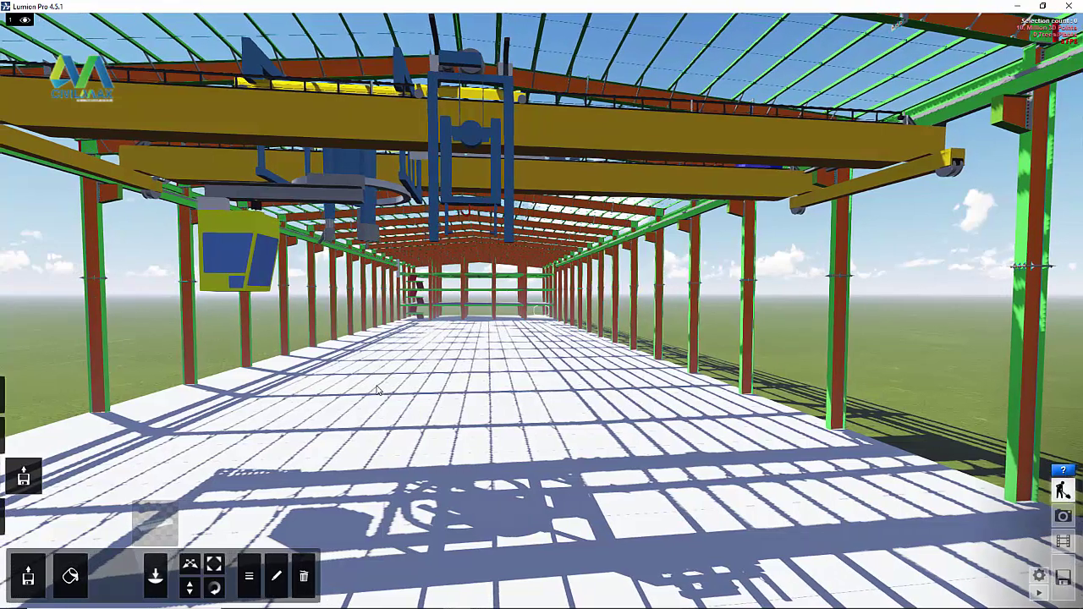
# Examine the overhead crane and its girders from inside, moving the camera sideways to the middle of the bay and raising it to girder level.
pyautogui.press('a')
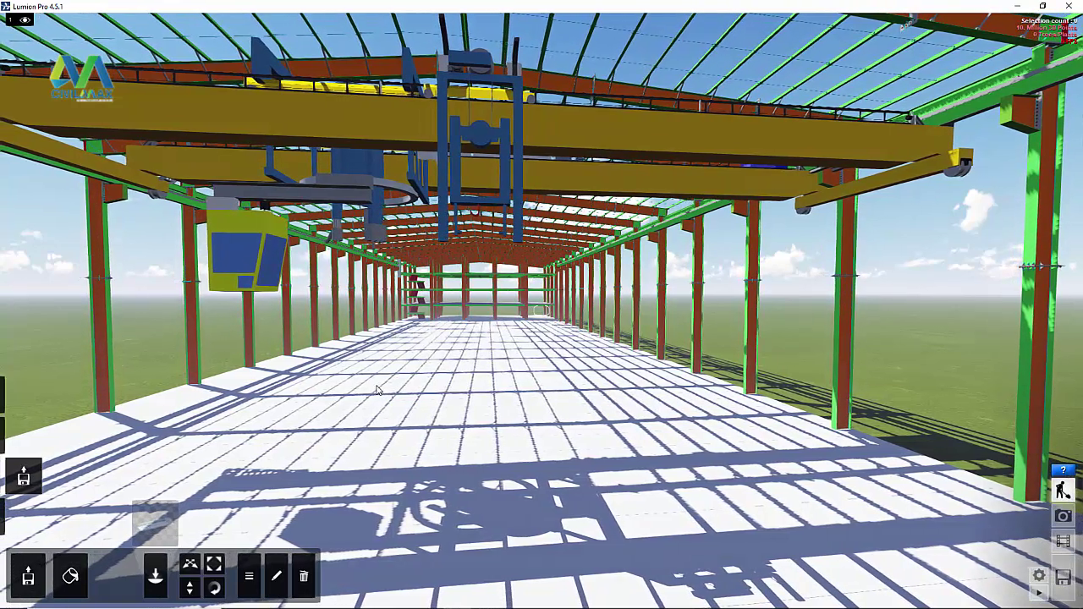
pyautogui.press('a')
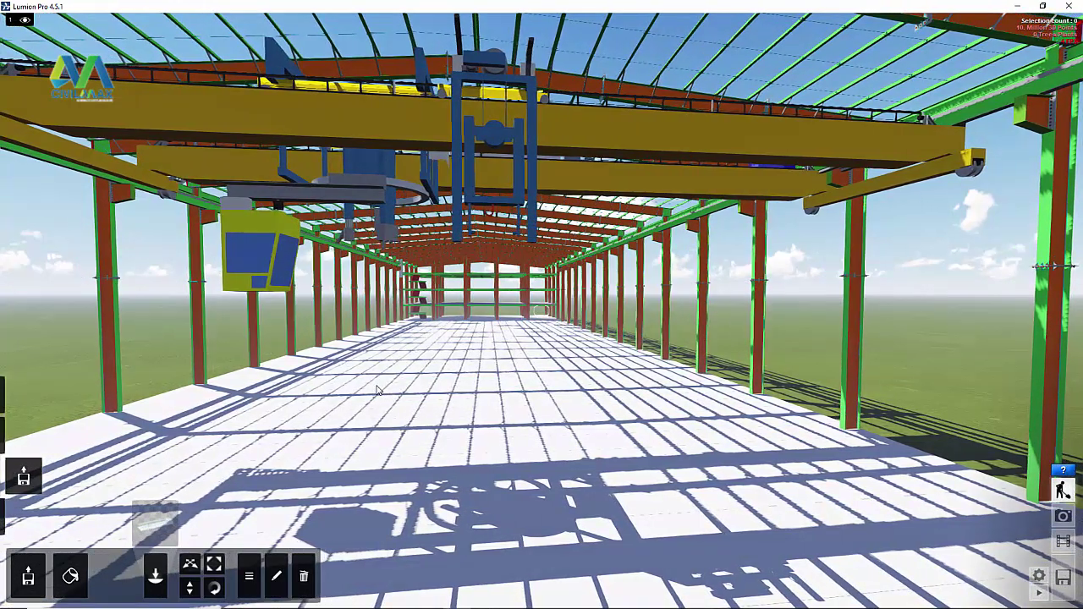
pyautogui.press('a')
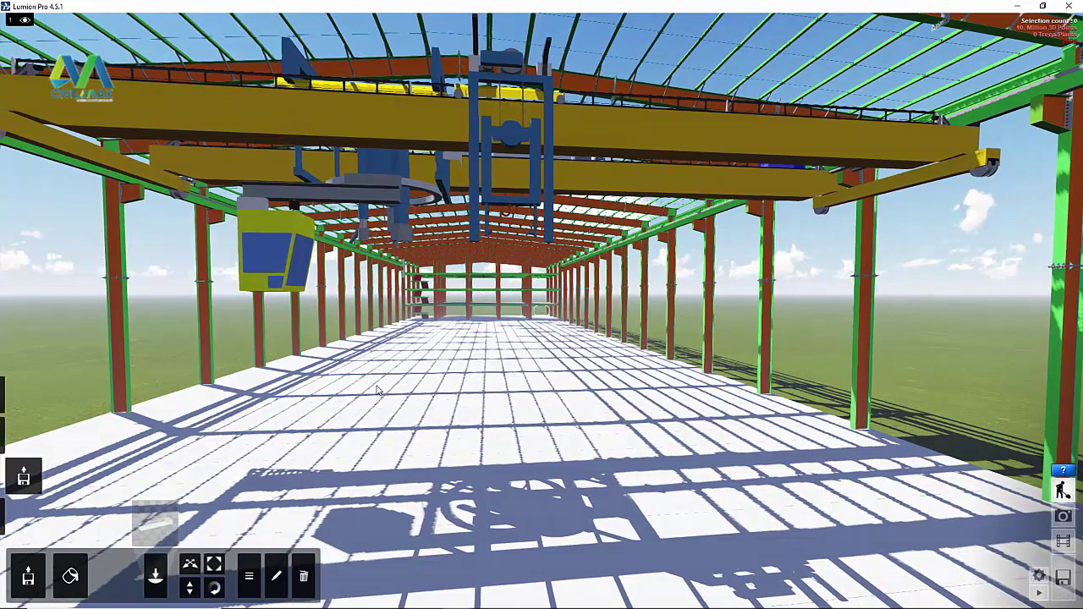
pyautogui.press('a')
pyautogui.press('a')
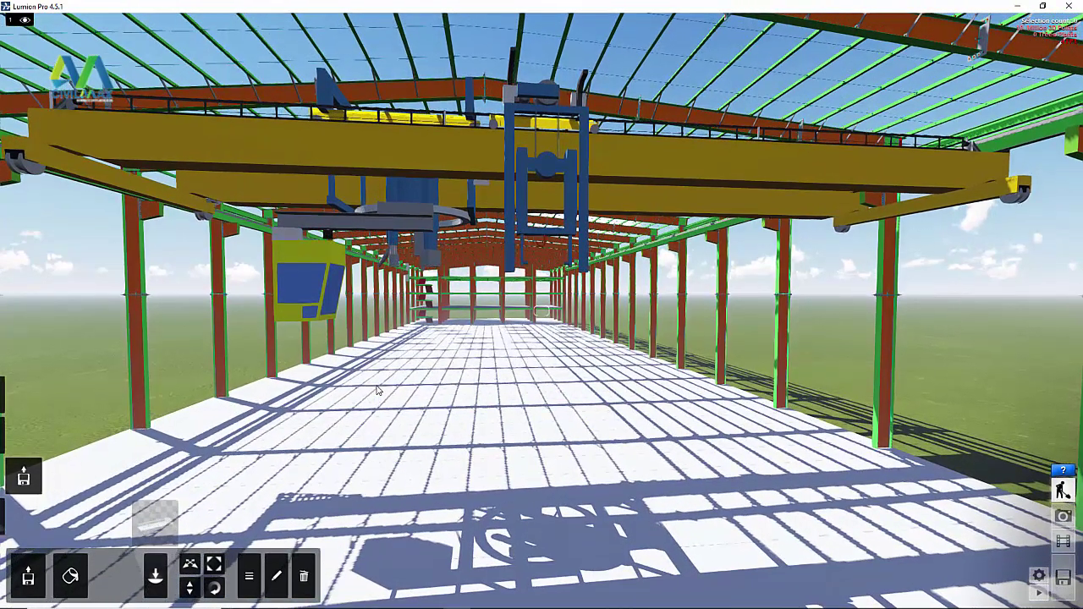
pyautogui.press('q')
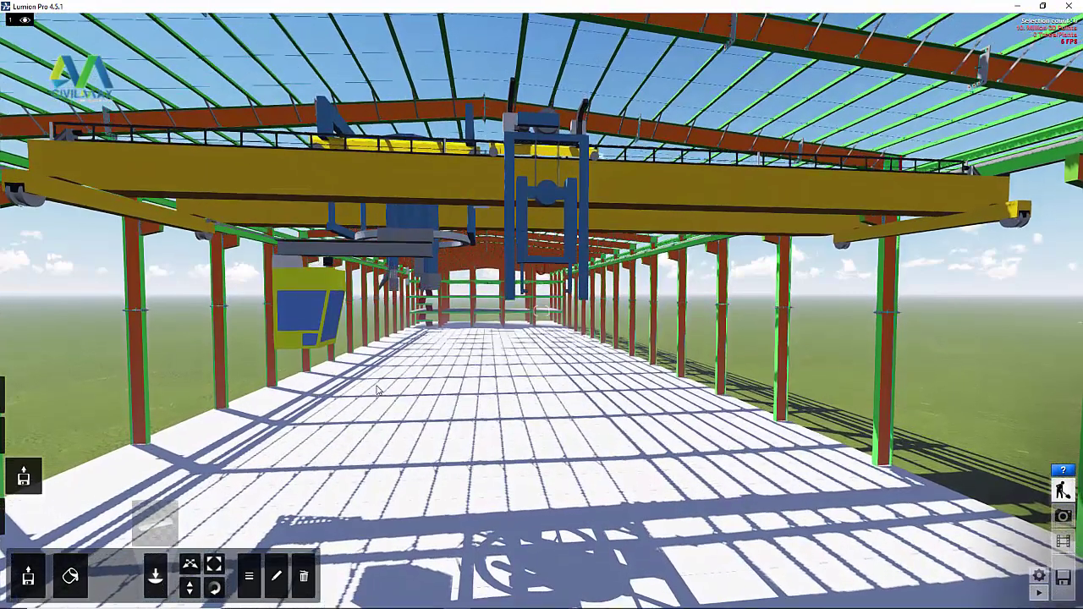
pyautogui.press('q')
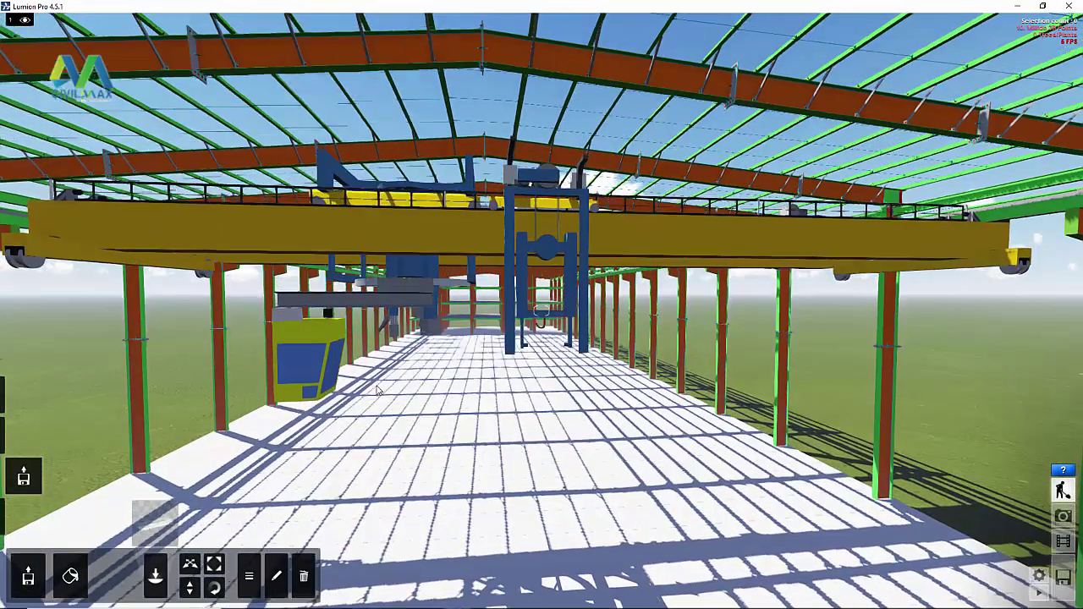
pyautogui.press('q')
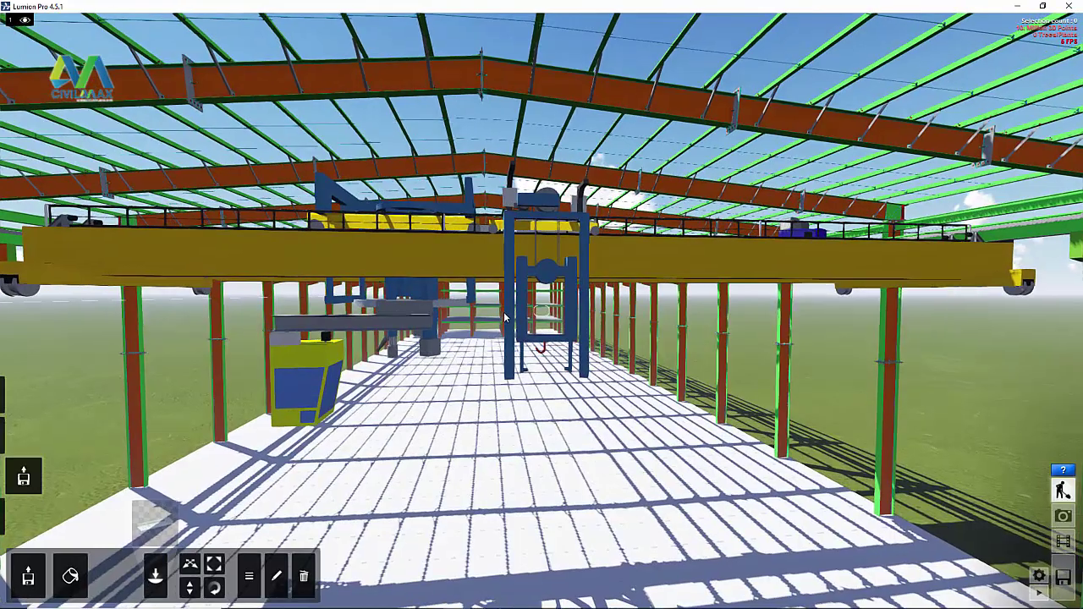
# Examine the crane's hoist frame, hook and operator cab, moving the camera forward through the crane and beneath its far girder.
pyautogui.press('w')
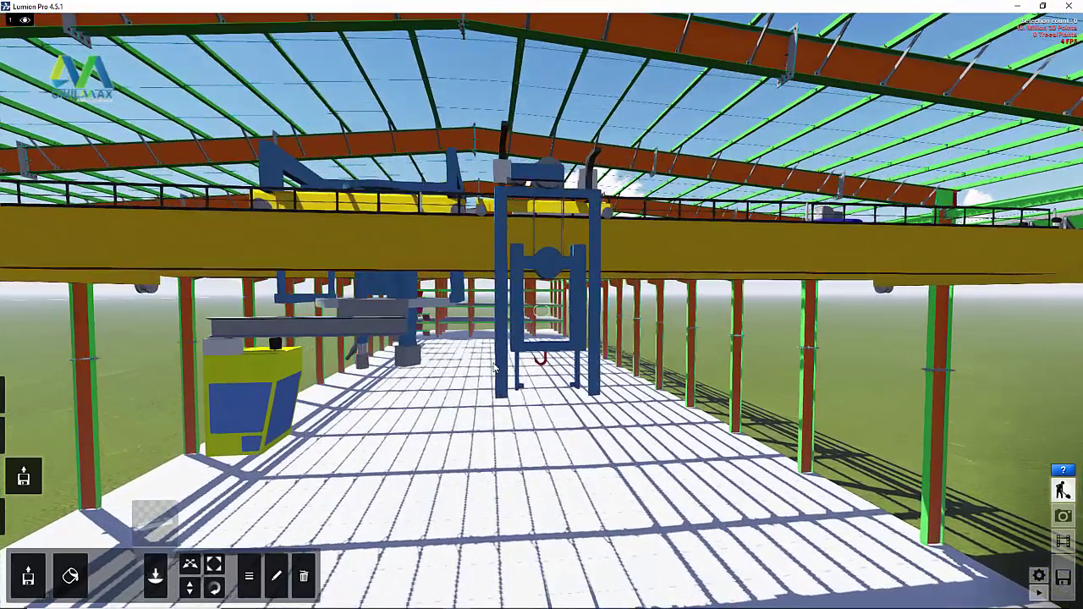
pyautogui.press('w')
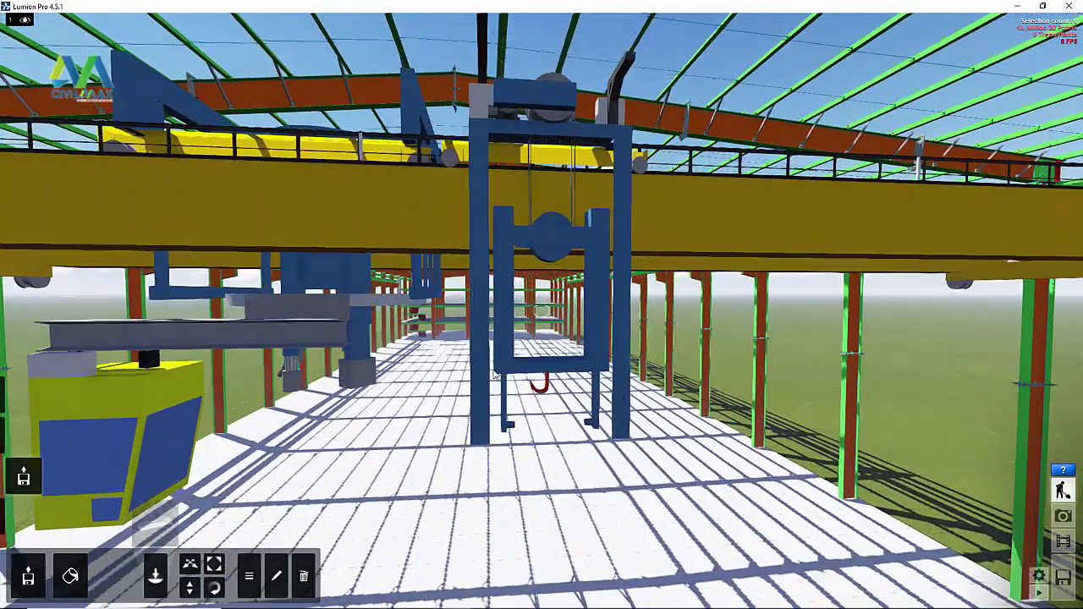
pyautogui.press('w')
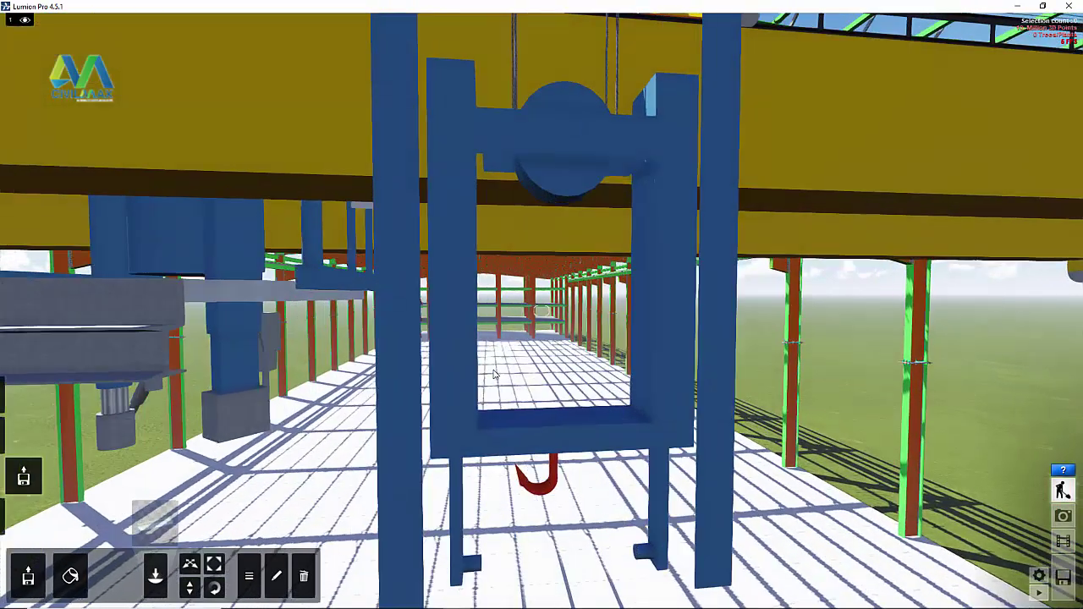
pyautogui.press('w')
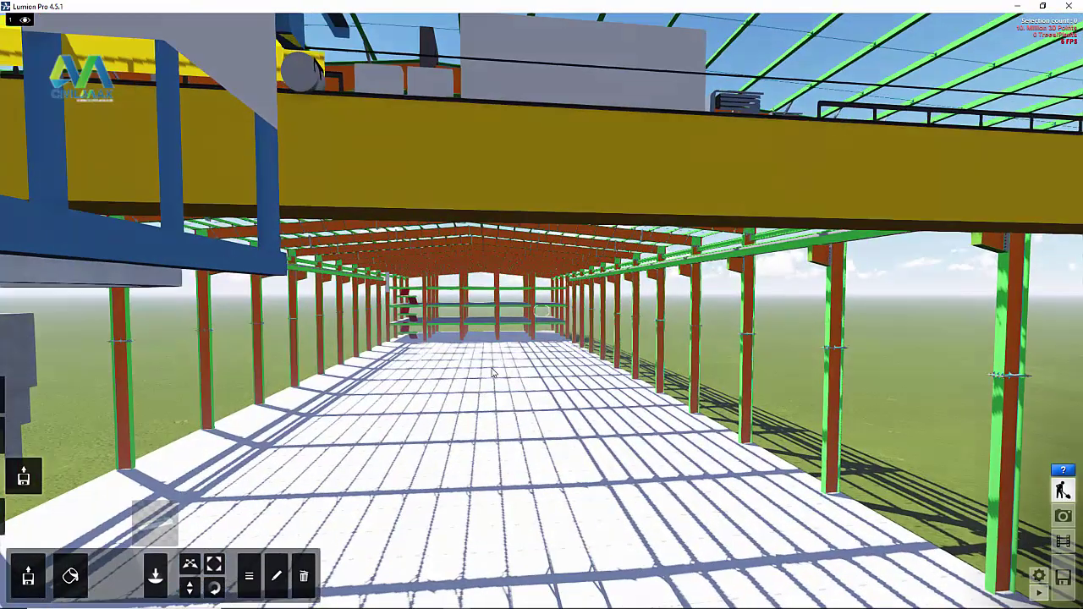
pyautogui.press('w')
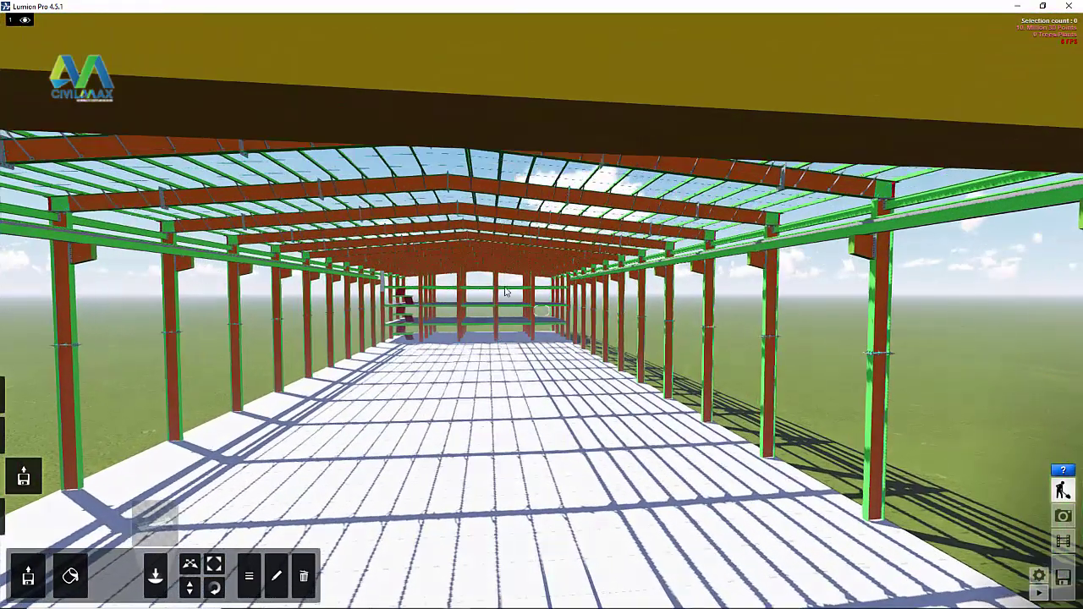
# Examine the rafters, purlins, crane runway beams and column rows beyond the crane, moving the camera along the workshop below the roof.
pyautogui.press('w')
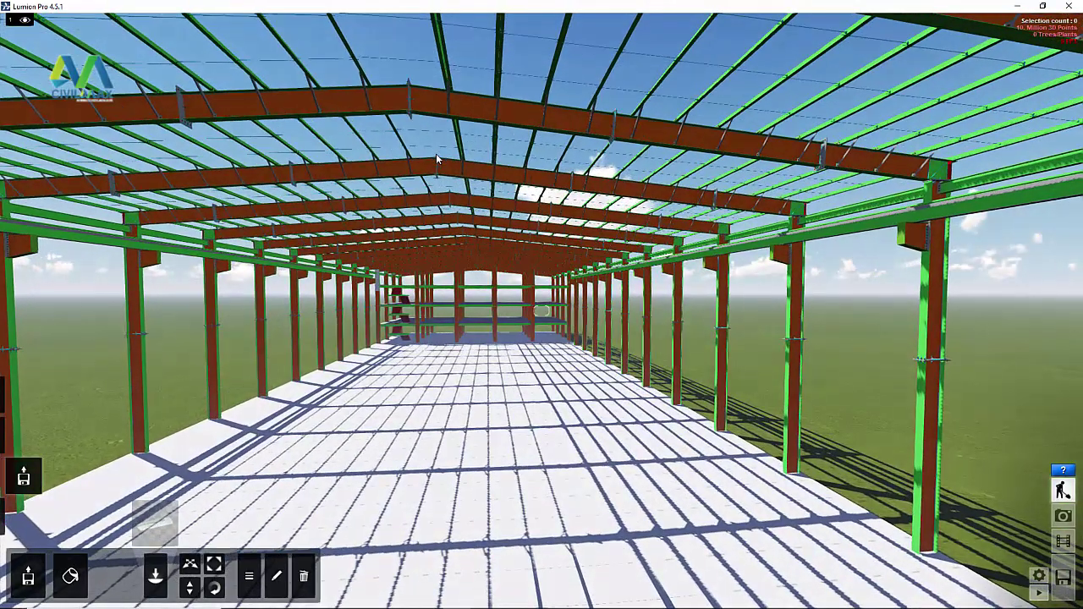
pyautogui.press('w')
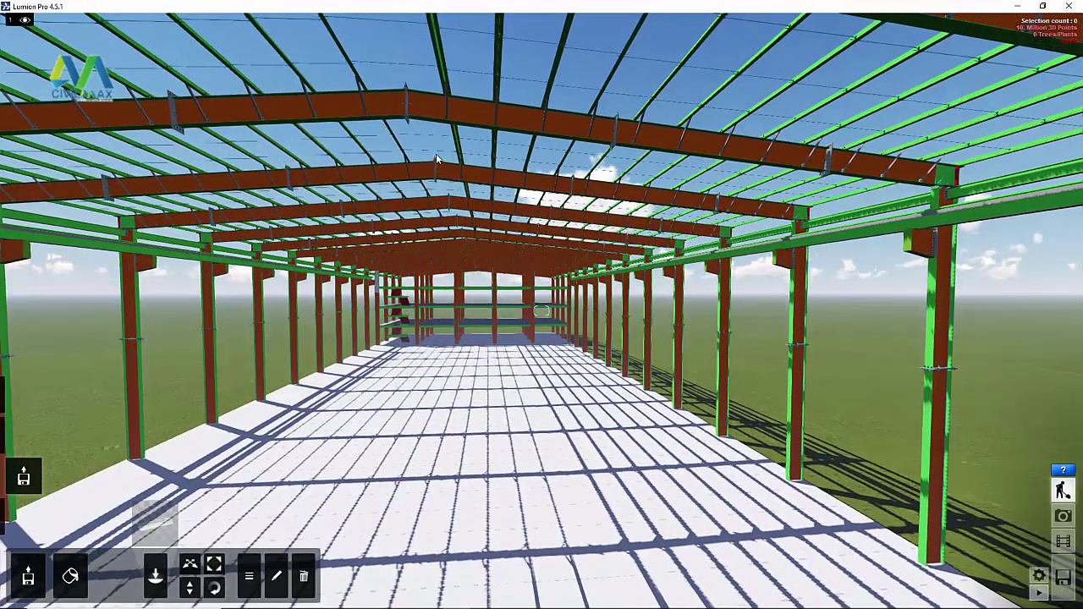
pyautogui.press('w')
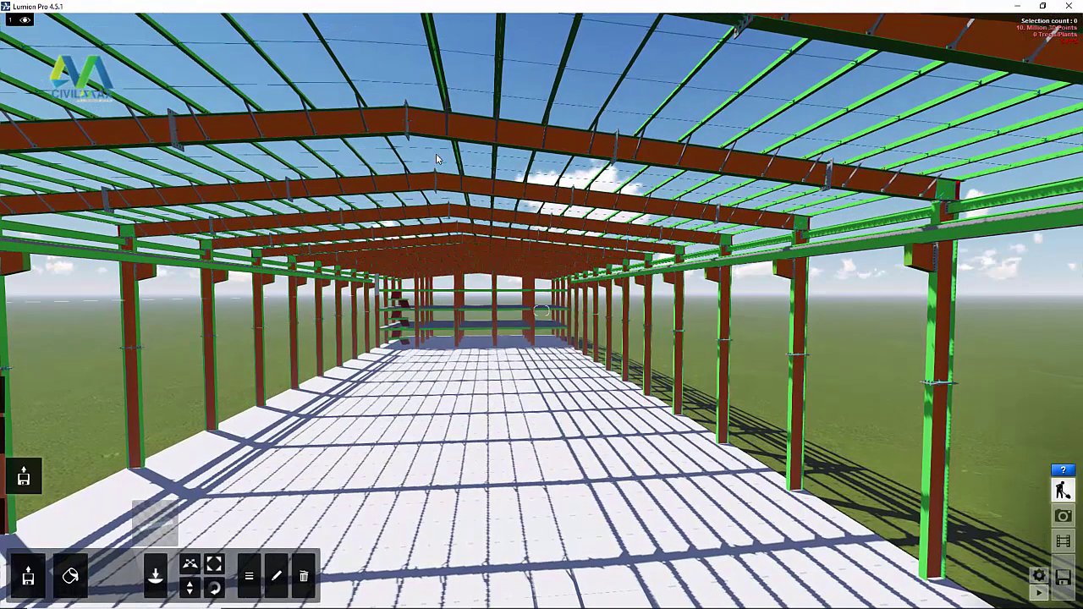
pyautogui.press('w')
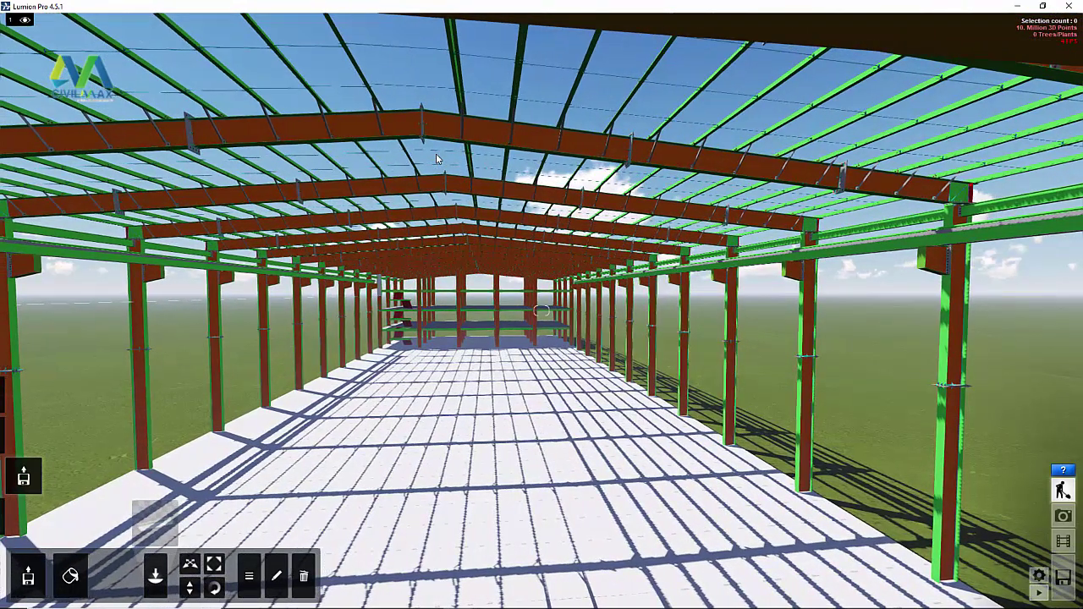
pyautogui.press('w')
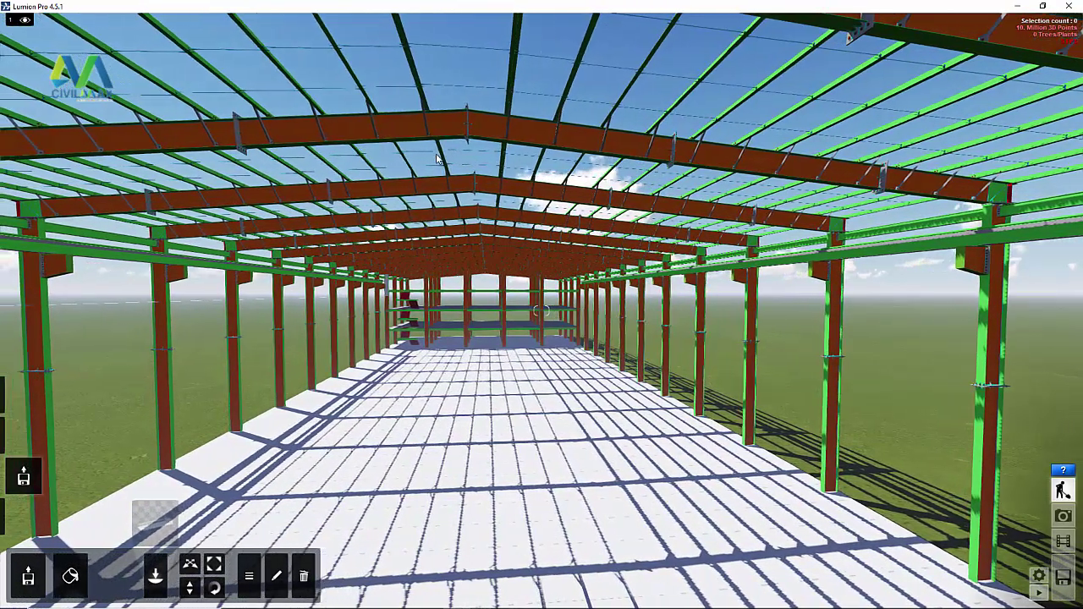
pyautogui.press('w')
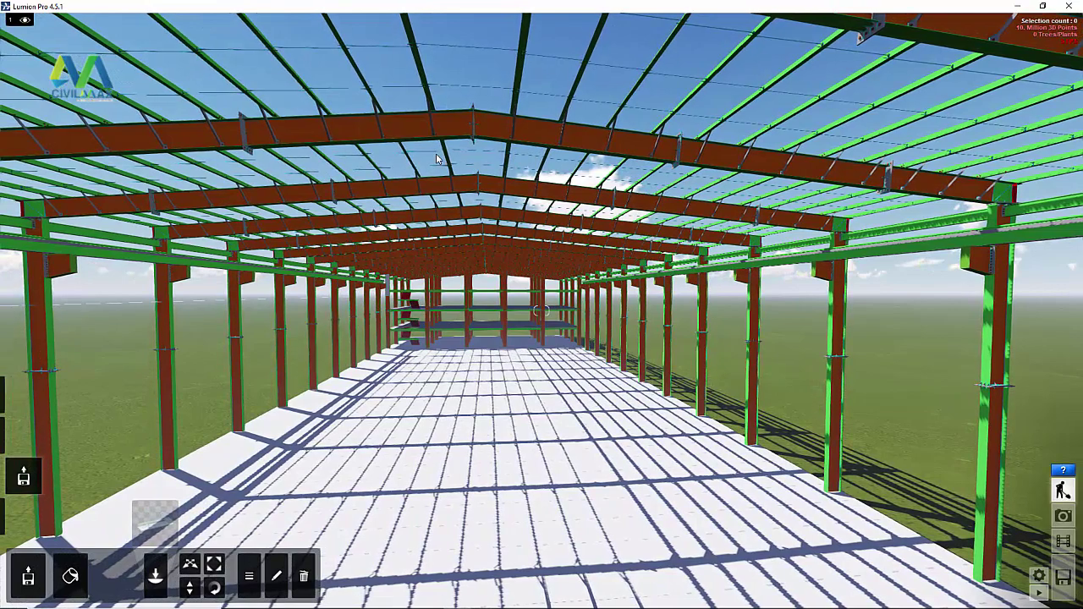
pyautogui.press('w')
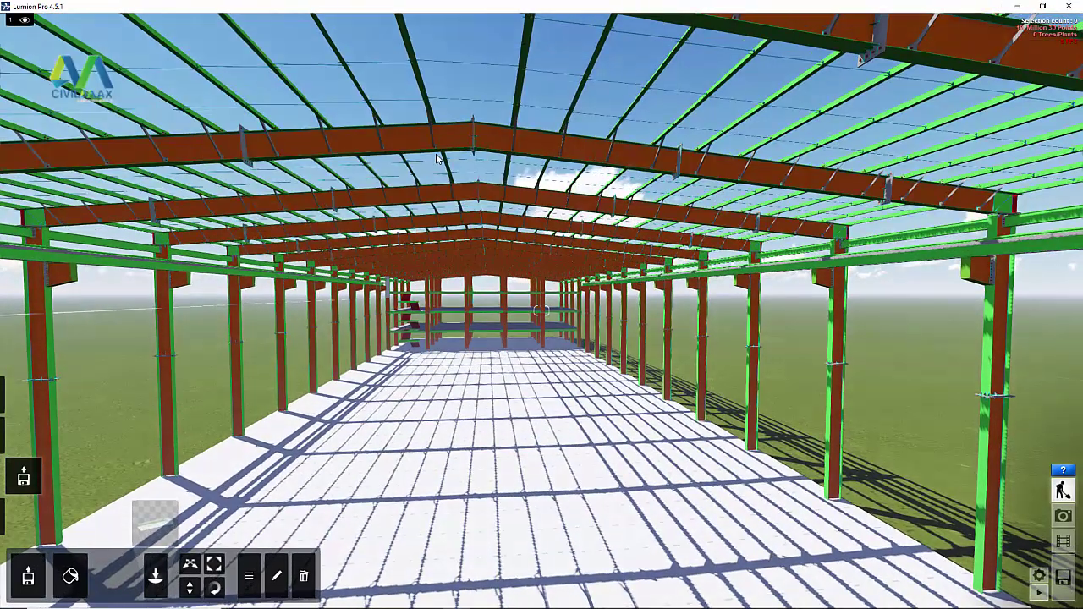
pyautogui.press('w')
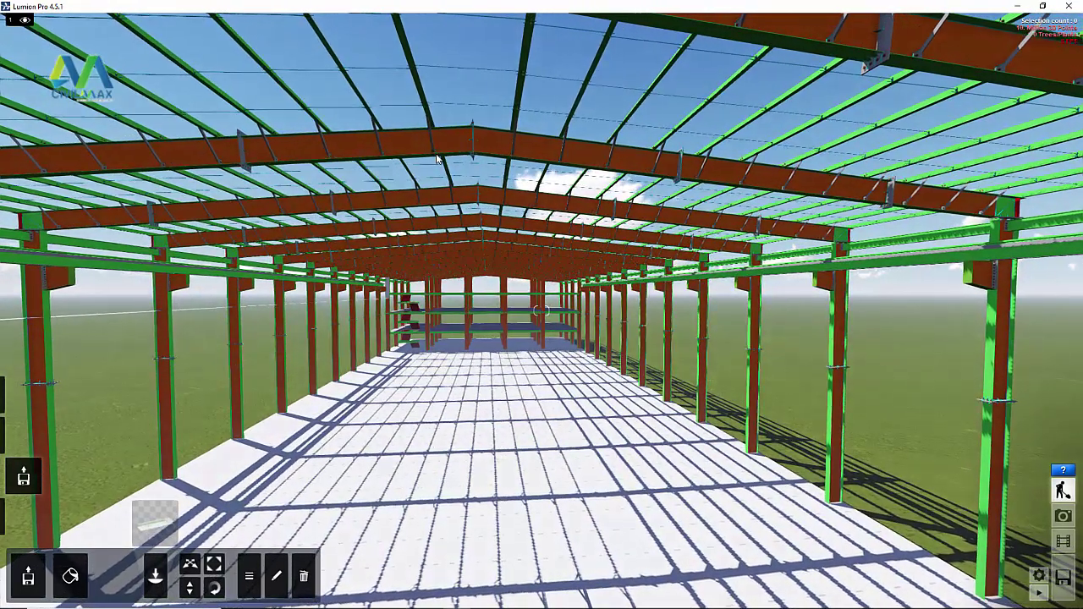
pyautogui.press('w')
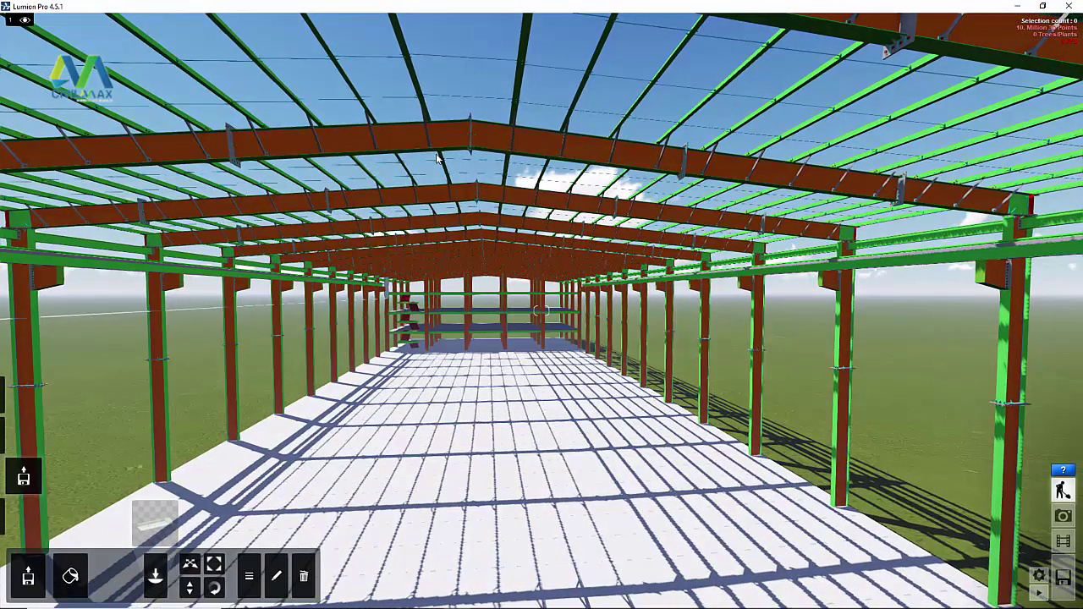
pyautogui.press('w')
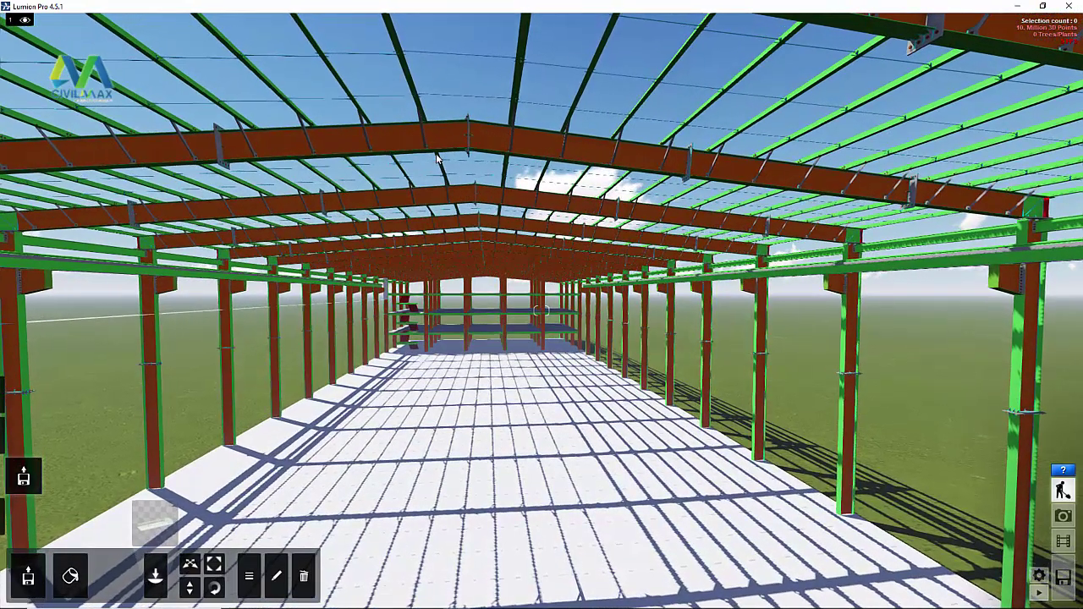
pyautogui.press('w')
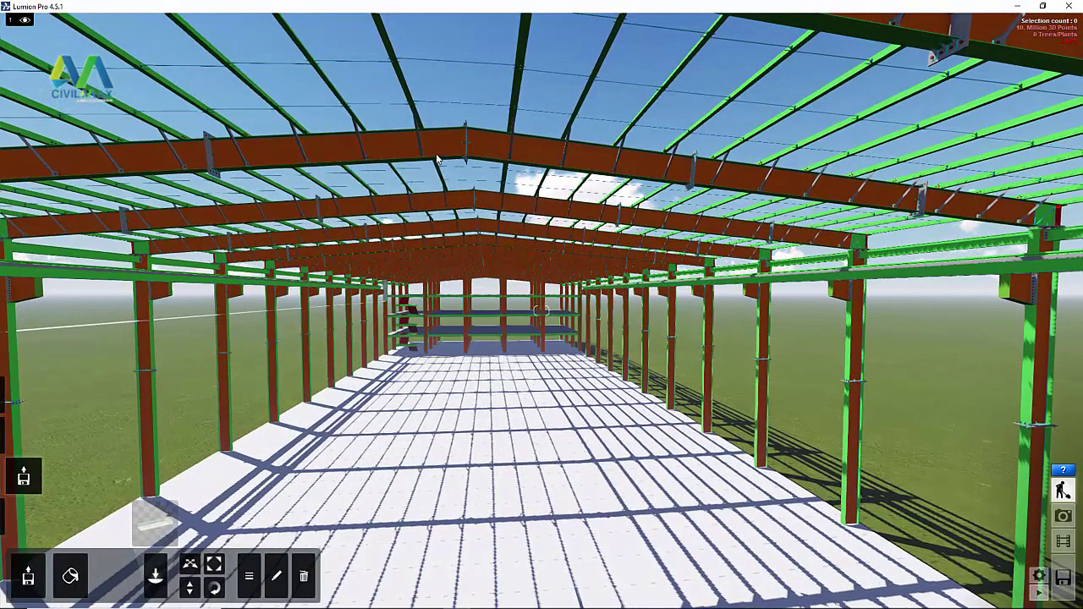
pyautogui.press('w')
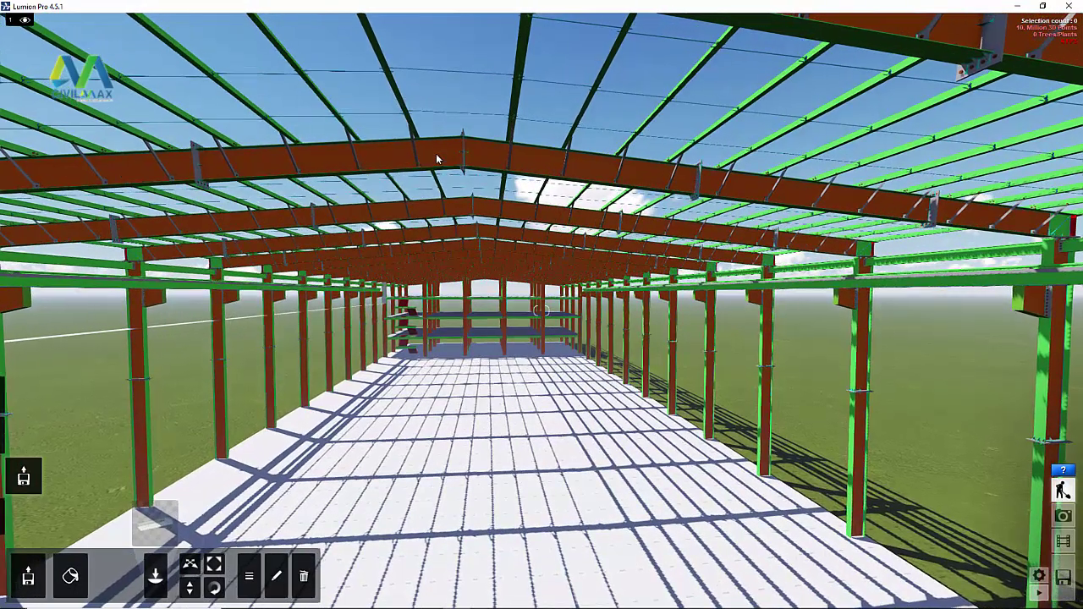
pyautogui.press('w')
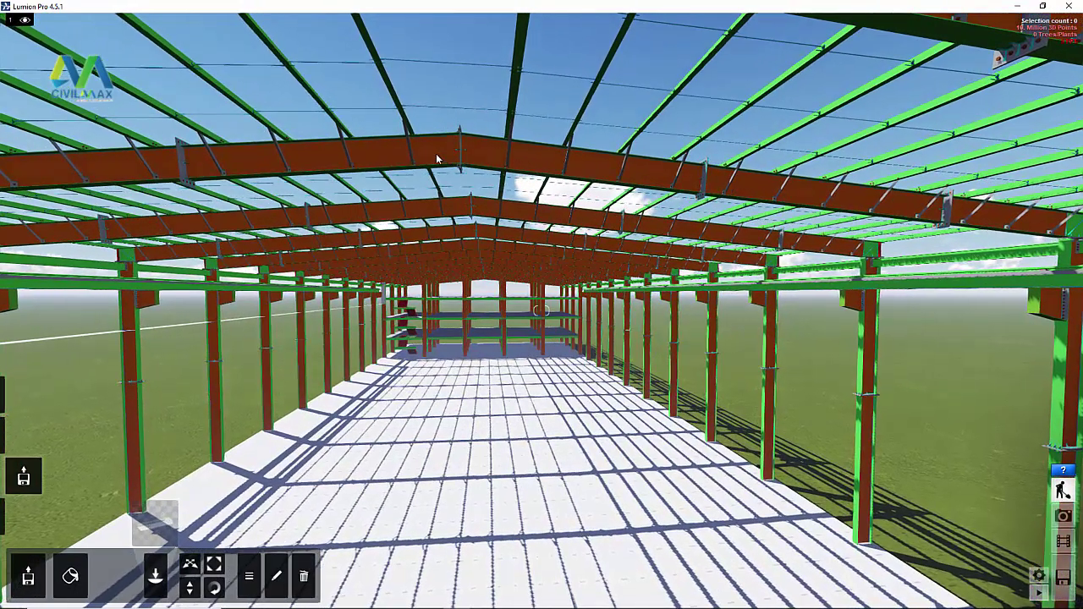
pyautogui.press('w')
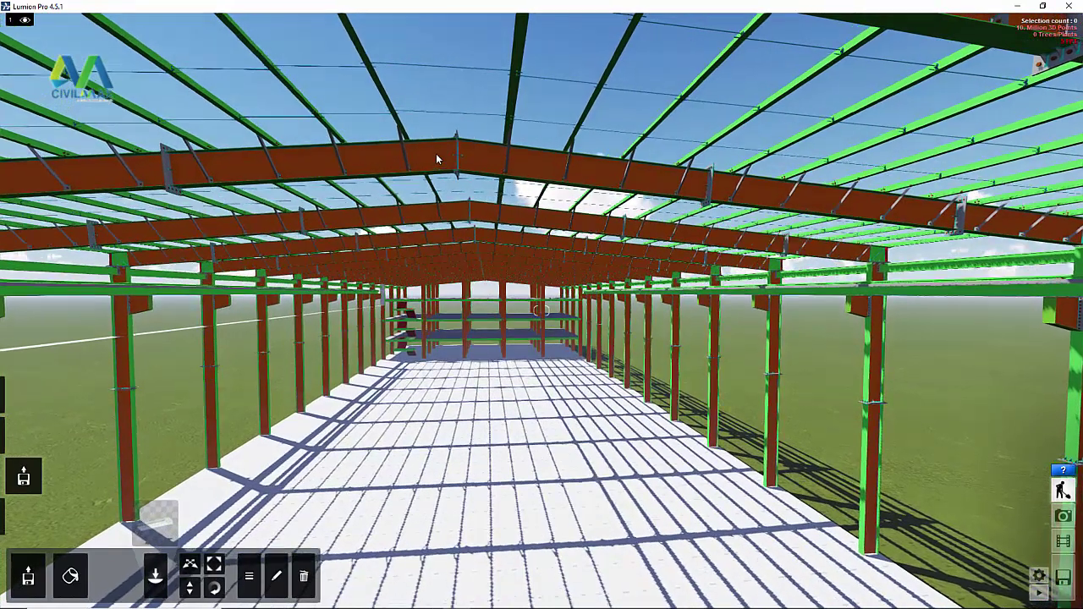
pyautogui.press('w')
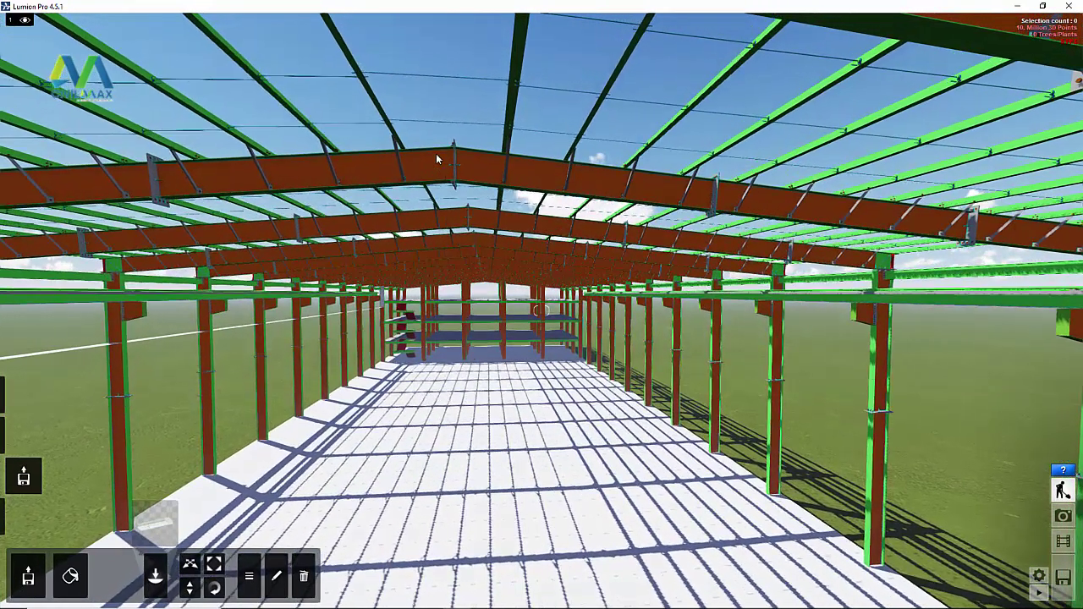
pyautogui.press('w')
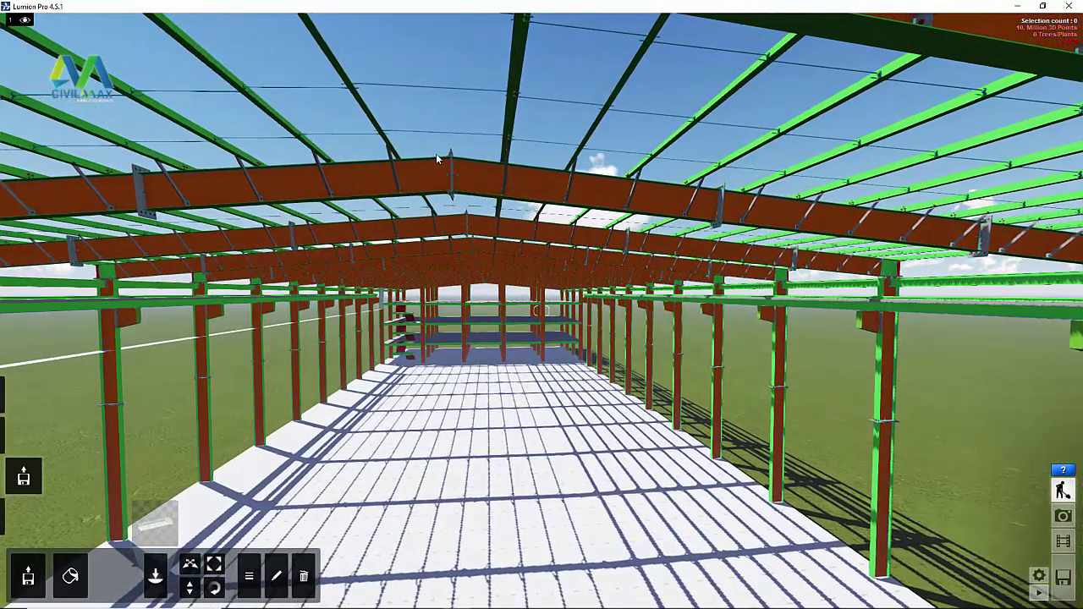
# Examine the ridge joints, rafter splices and purlin braces, raising the camera towards the roof and advancing towards the multi-storey frame at the far end.
pyautogui.press('q')
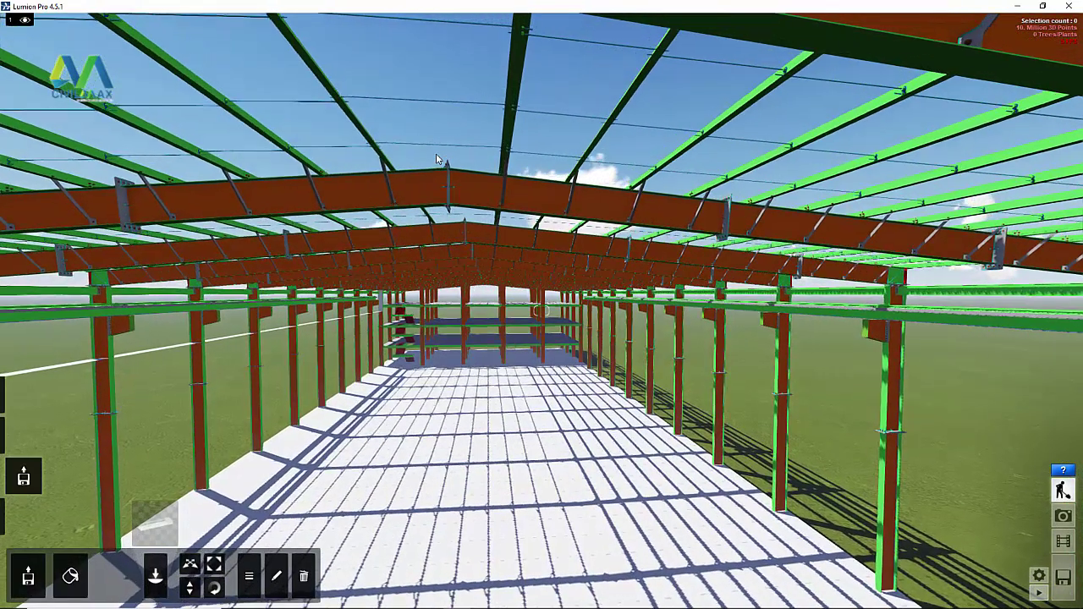
pyautogui.press('q')
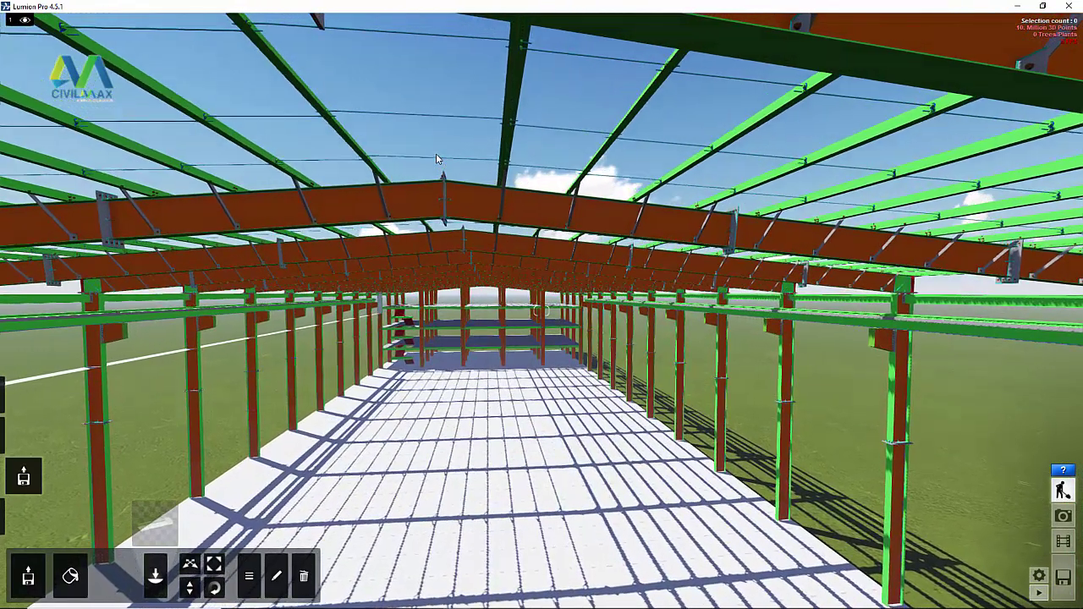
pyautogui.press('w')
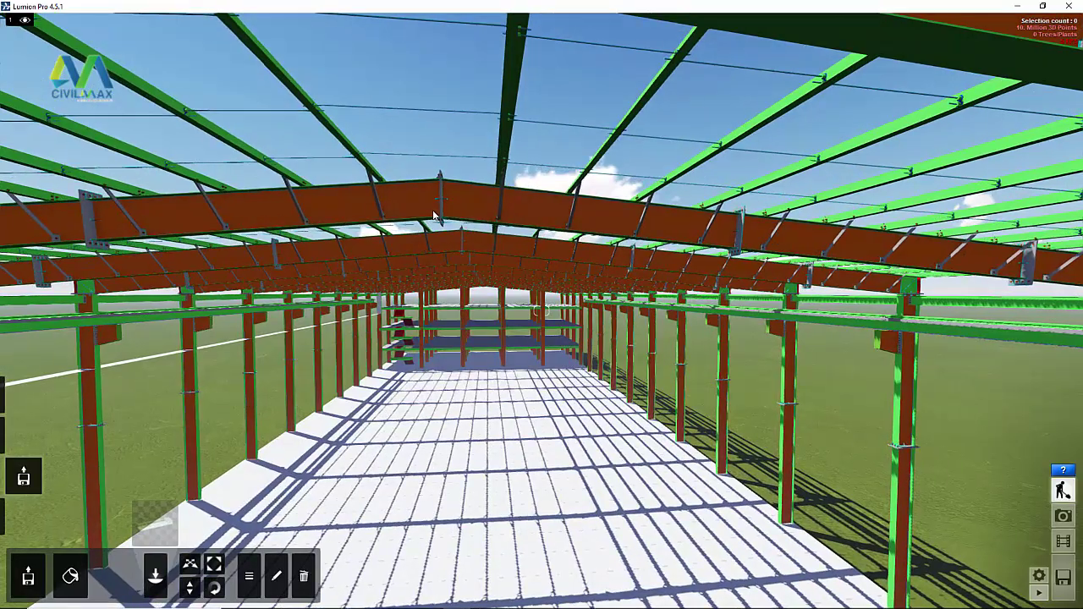
pyautogui.press('w')
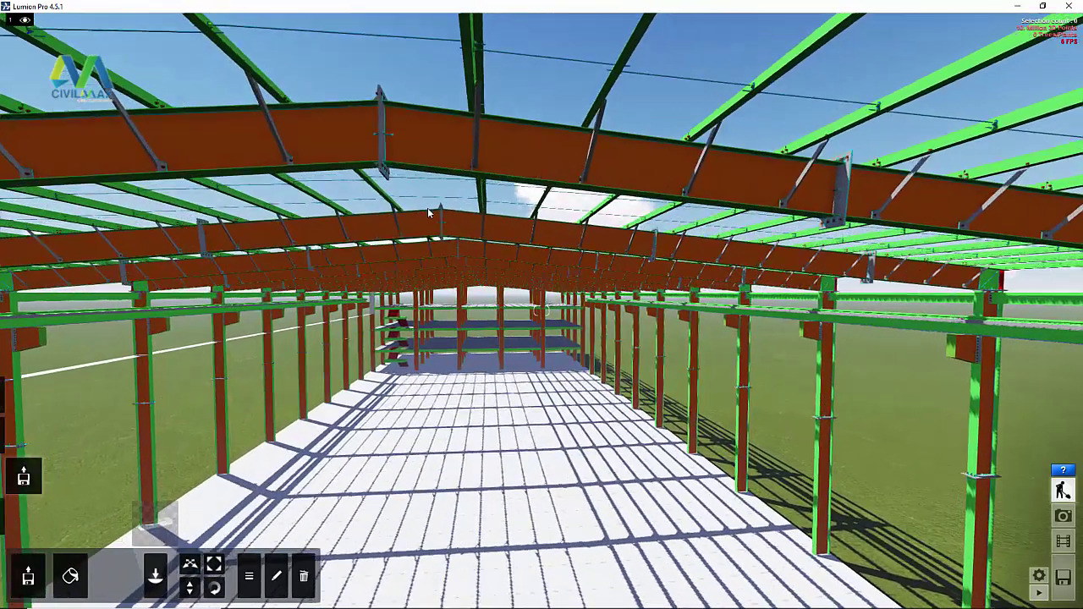
pyautogui.press('w')
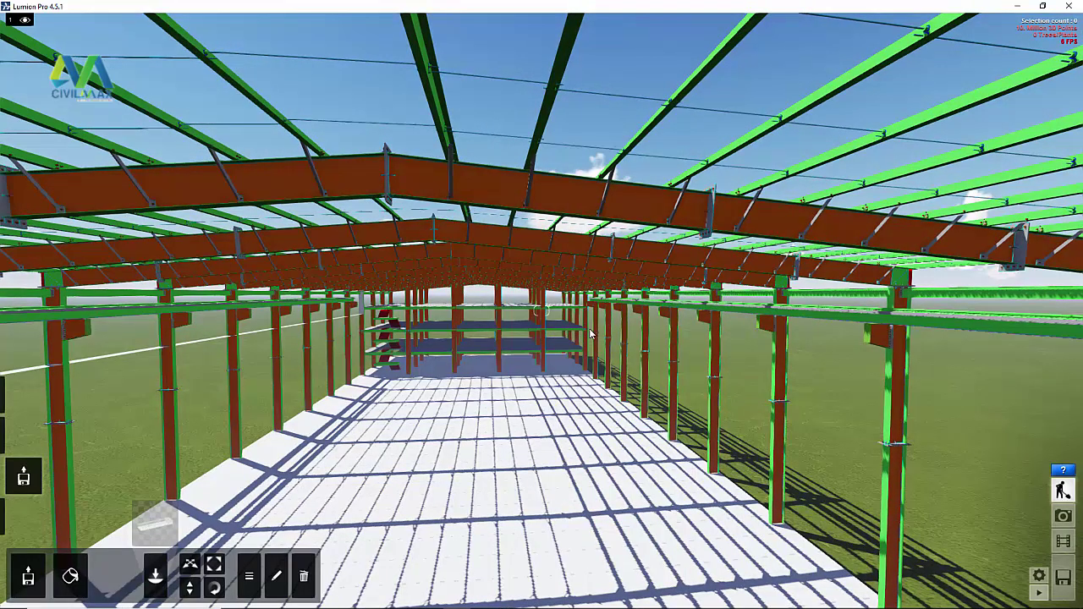
pyautogui.press('w')
pyautogui.press('w')
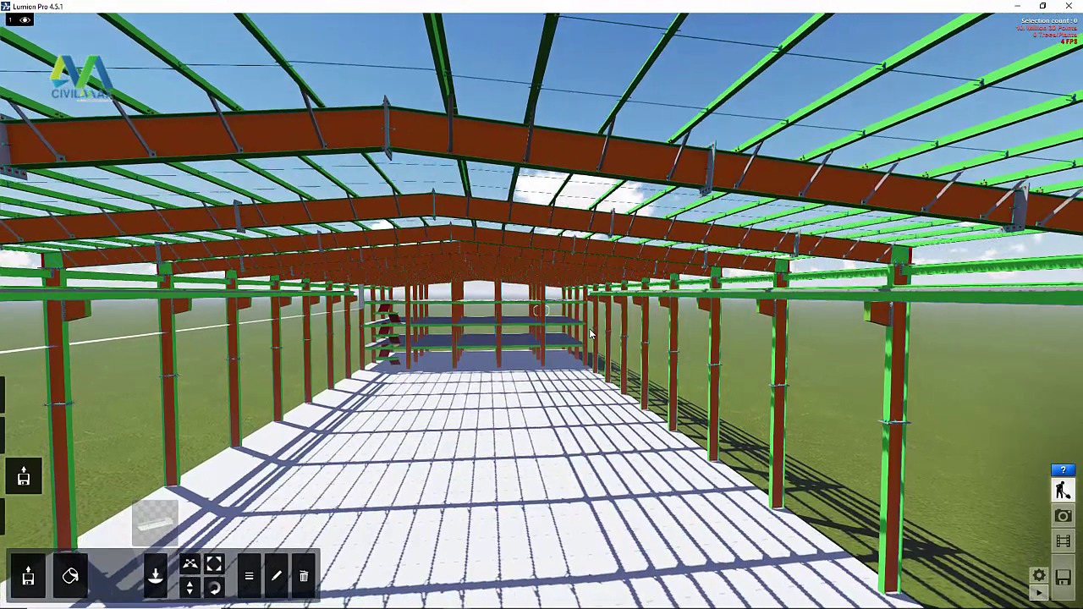
pyautogui.press('q')
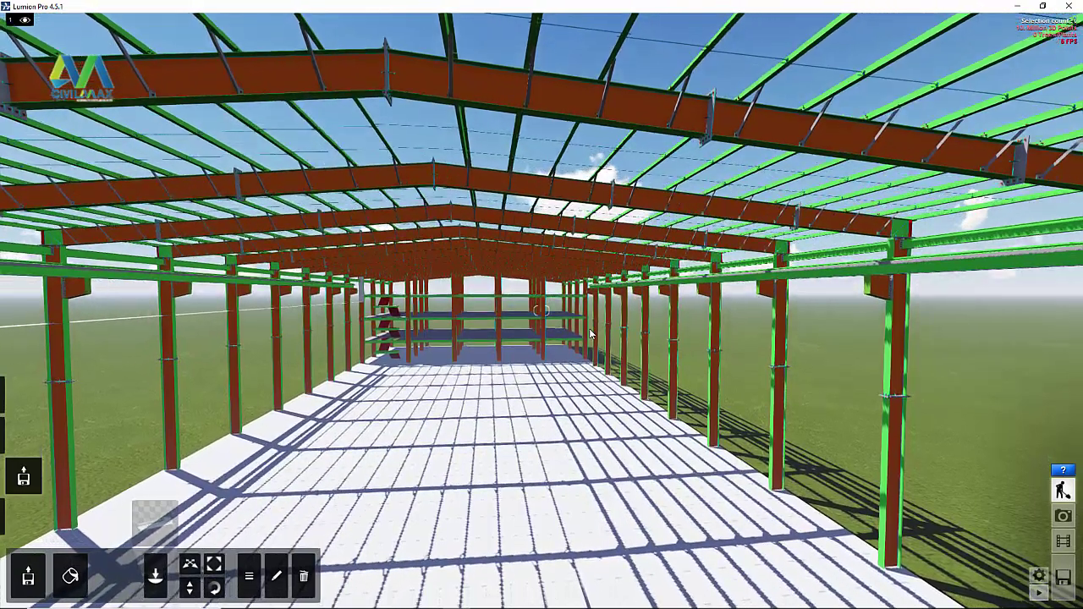
# Frame a symmetrical interior view down the workshop, moving the camera sideways below the roof until the ridge is centred.
pyautogui.press('q')
pyautogui.press('a')
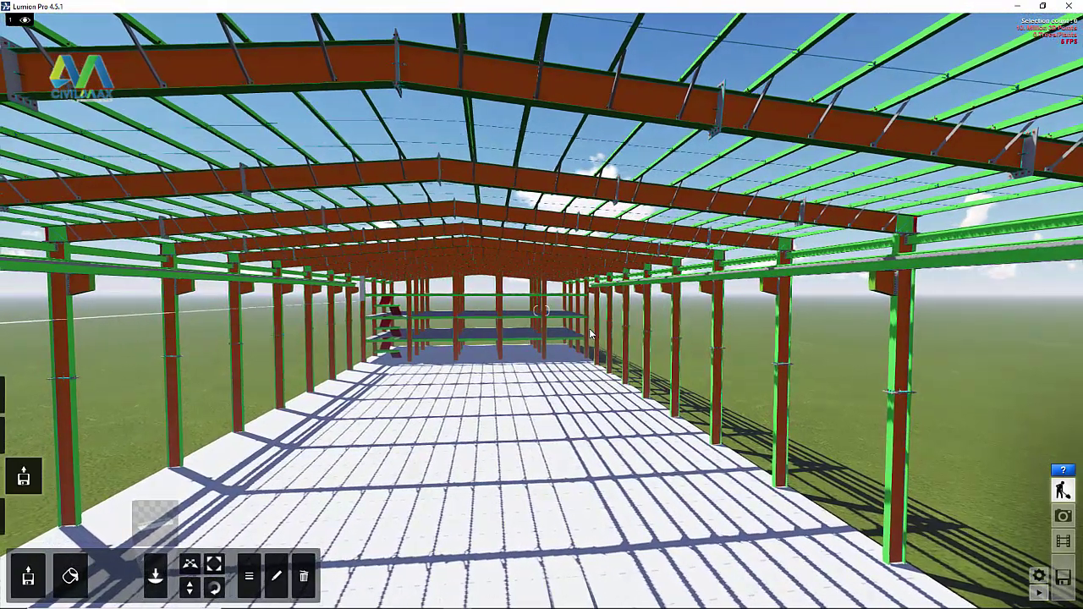
pyautogui.press('a')
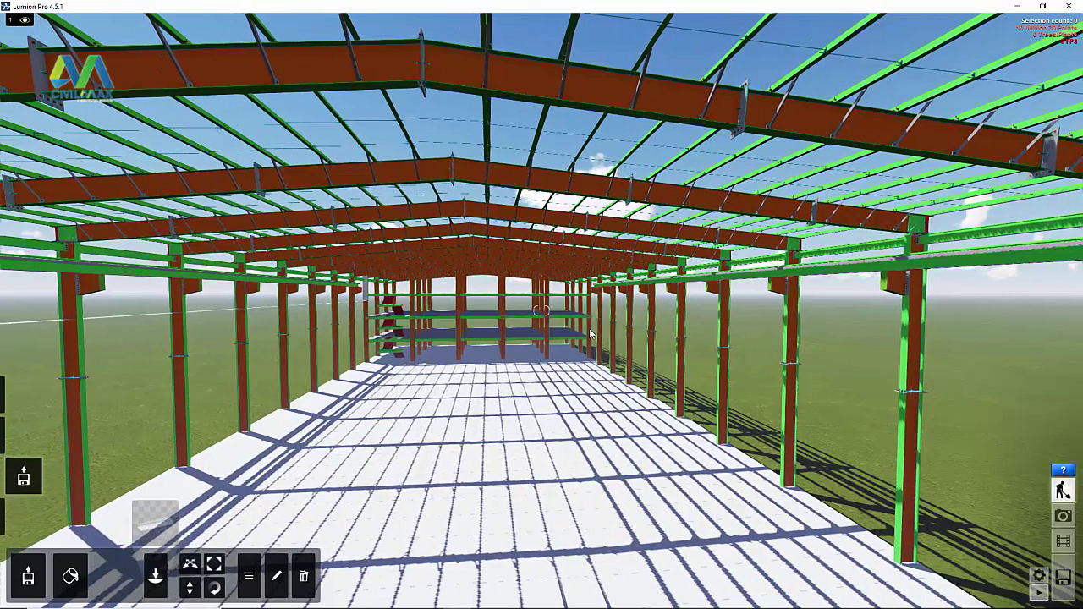
pyautogui.press('a')
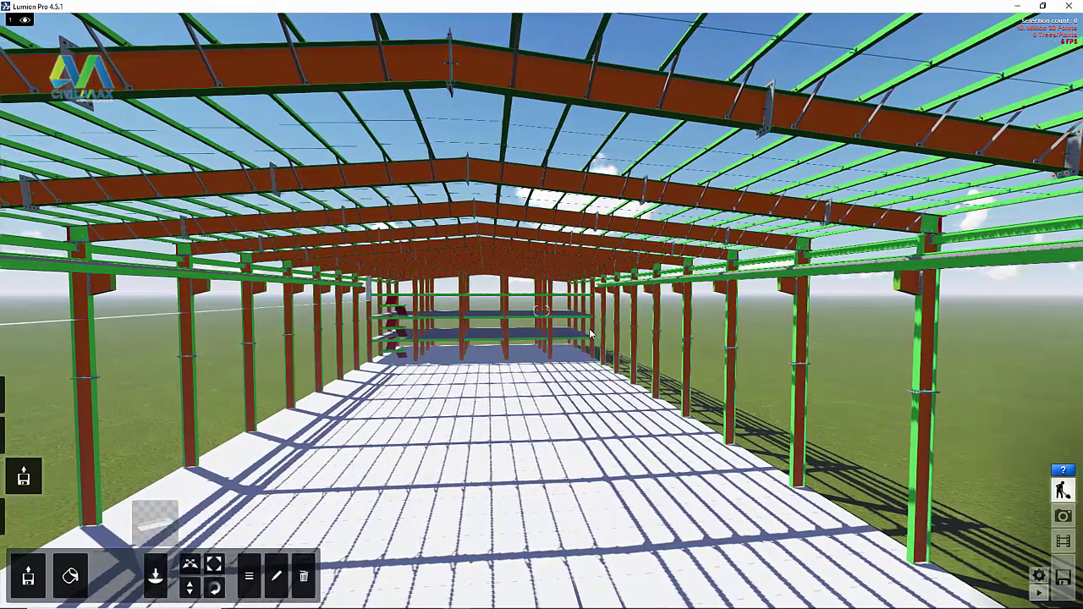
pyautogui.press('a')
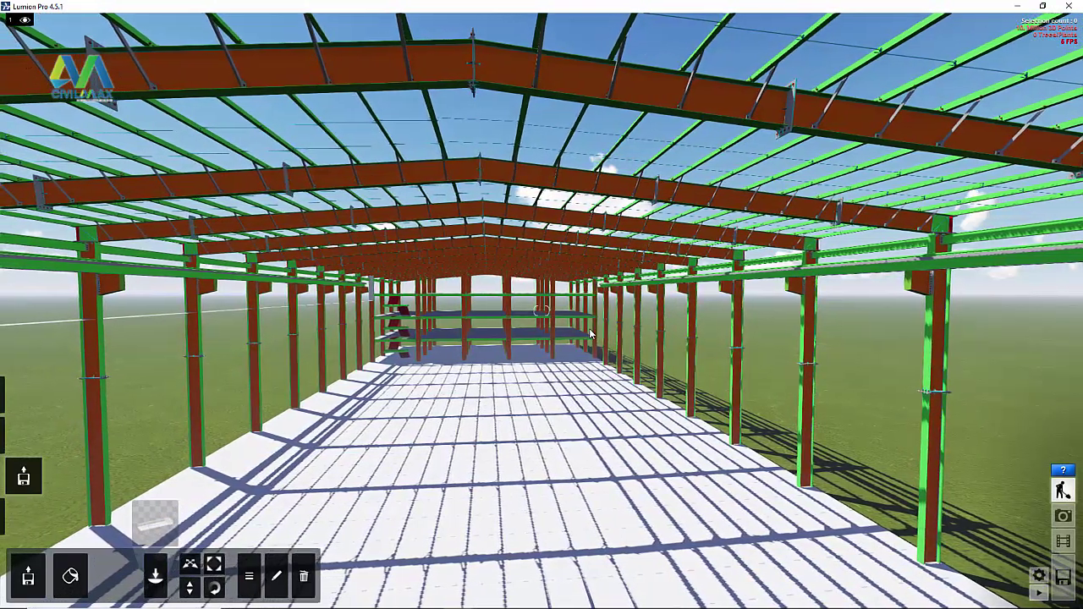
pyautogui.press('a')
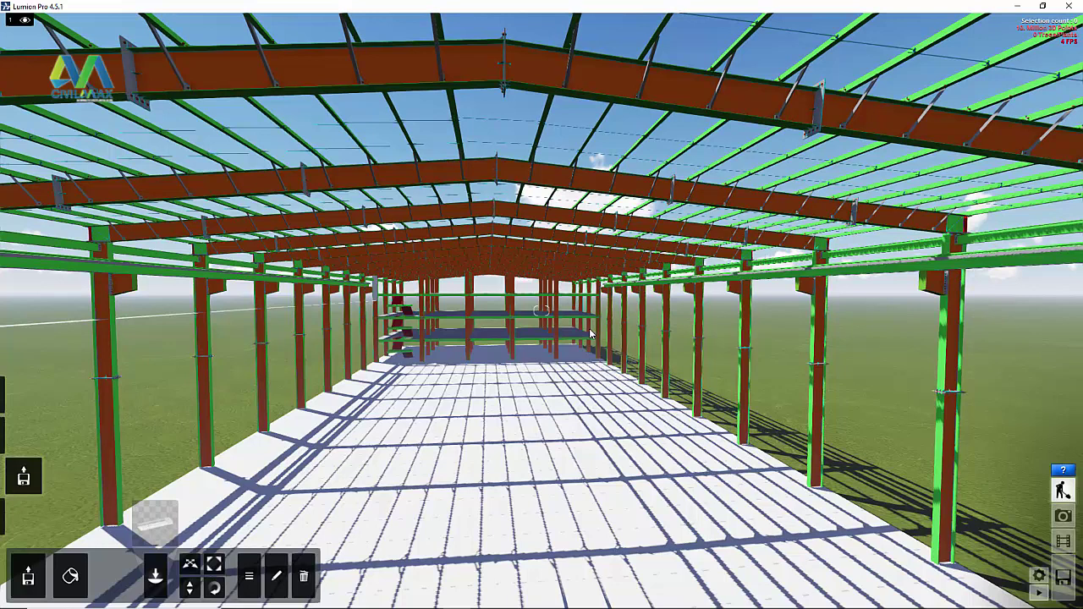
pyautogui.press('a')
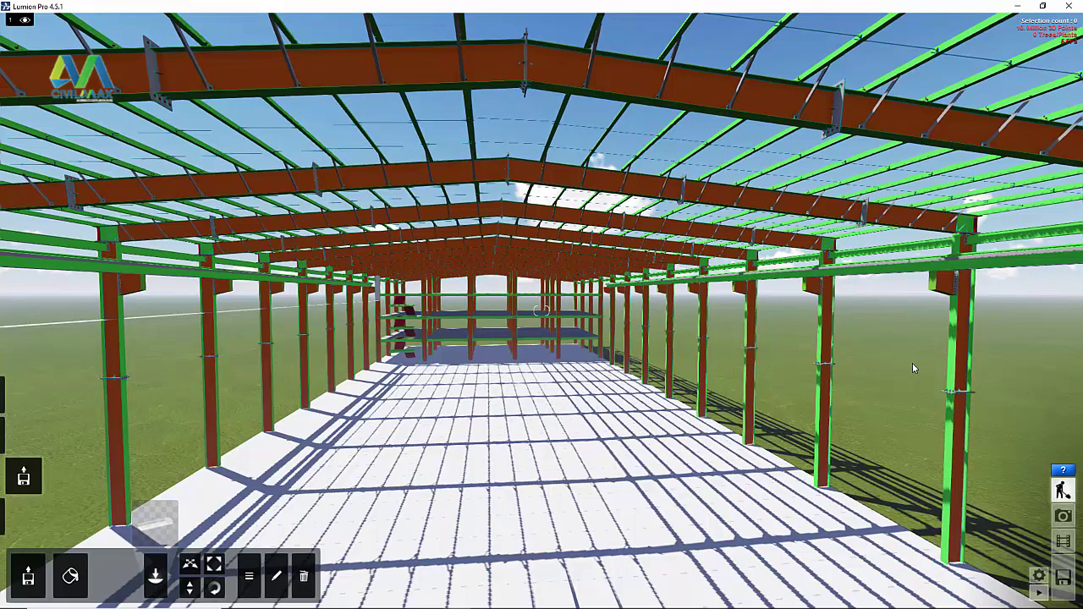
pyautogui.press('a')
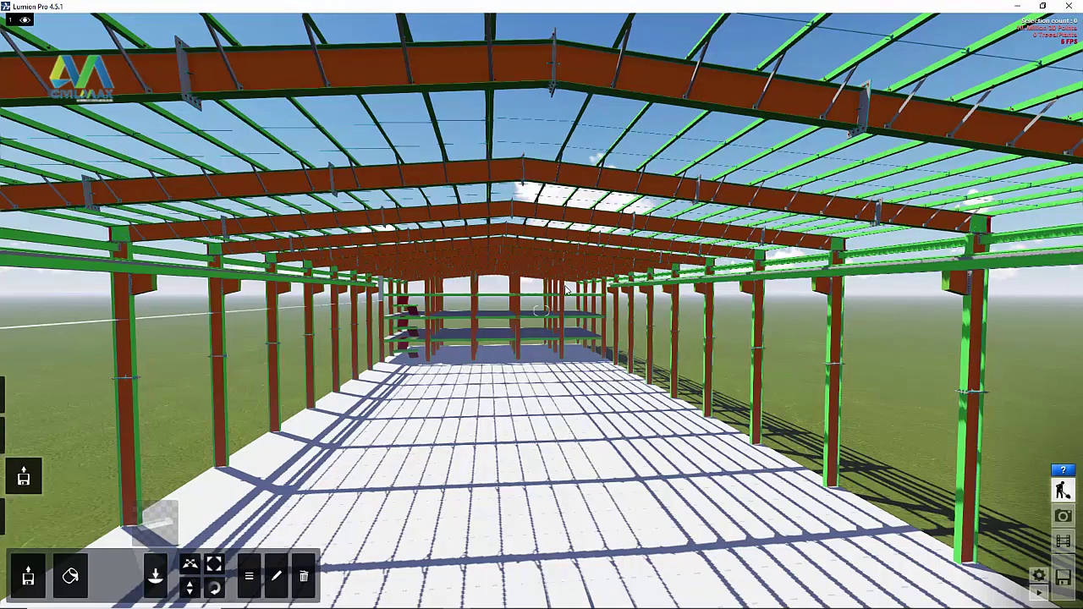
# Render the current view as a 1920x1080 desktop-size photo and save it to the Desktop as the JPG file workshop.
pyautogui.click(1064, 514)
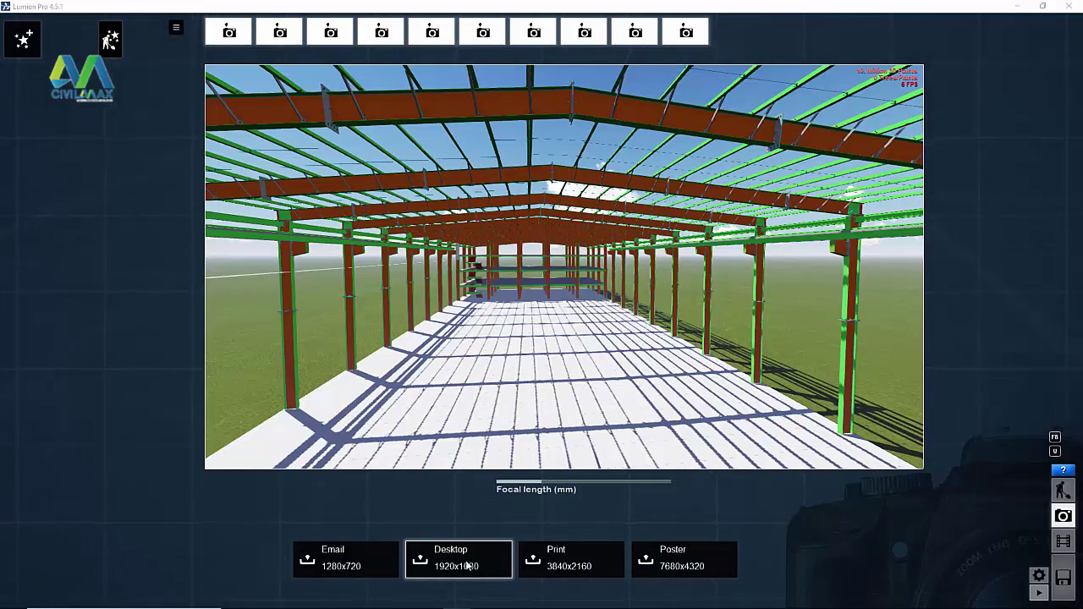
pyautogui.click(468, 564)
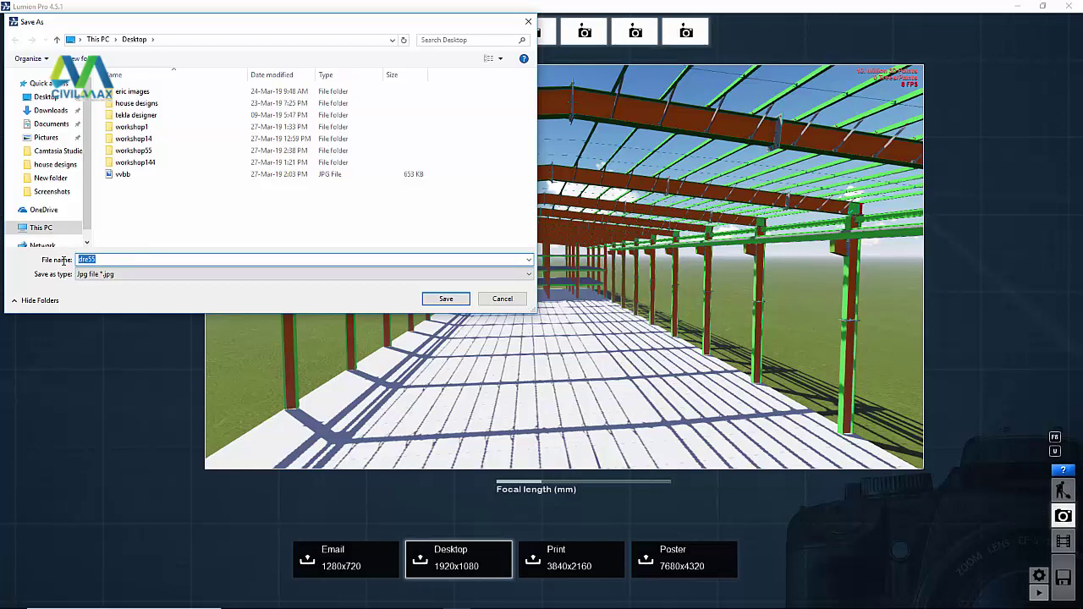
pyautogui.write('workshop')
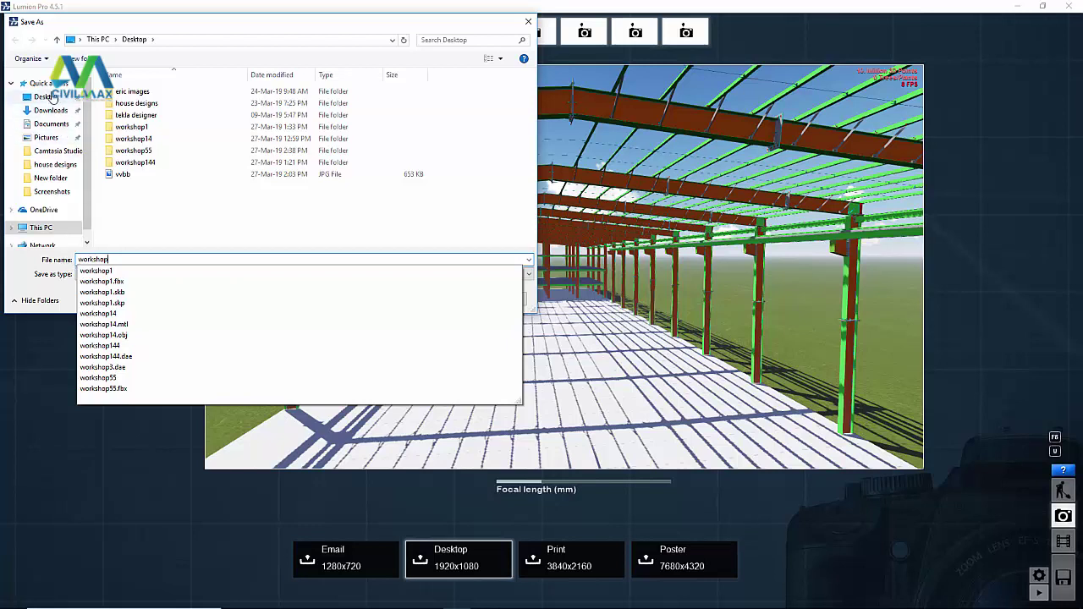
pyautogui.click(49, 97)
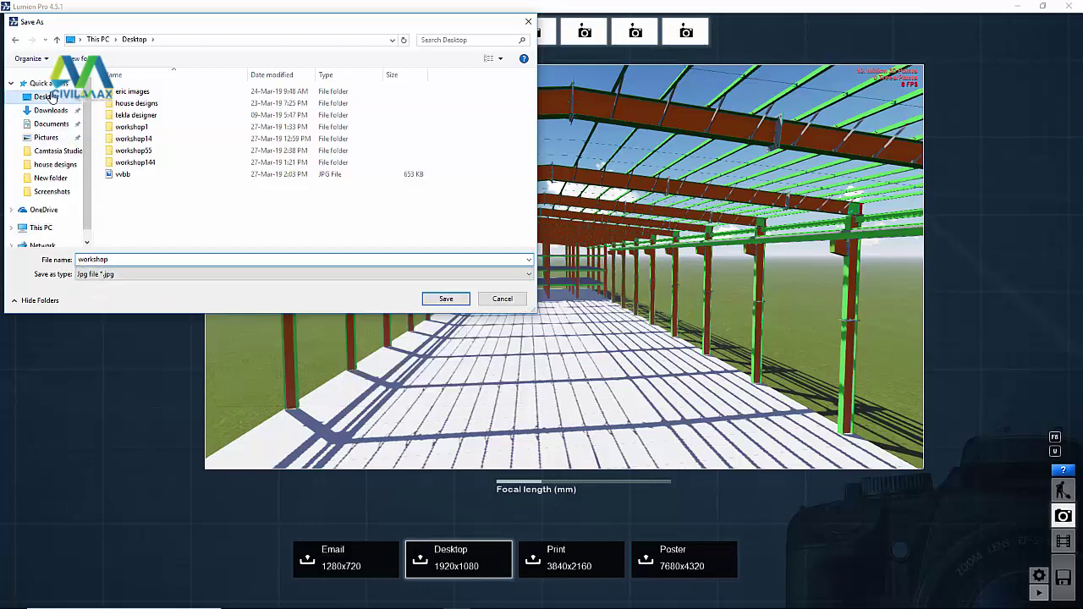
pyautogui.click(447, 300)
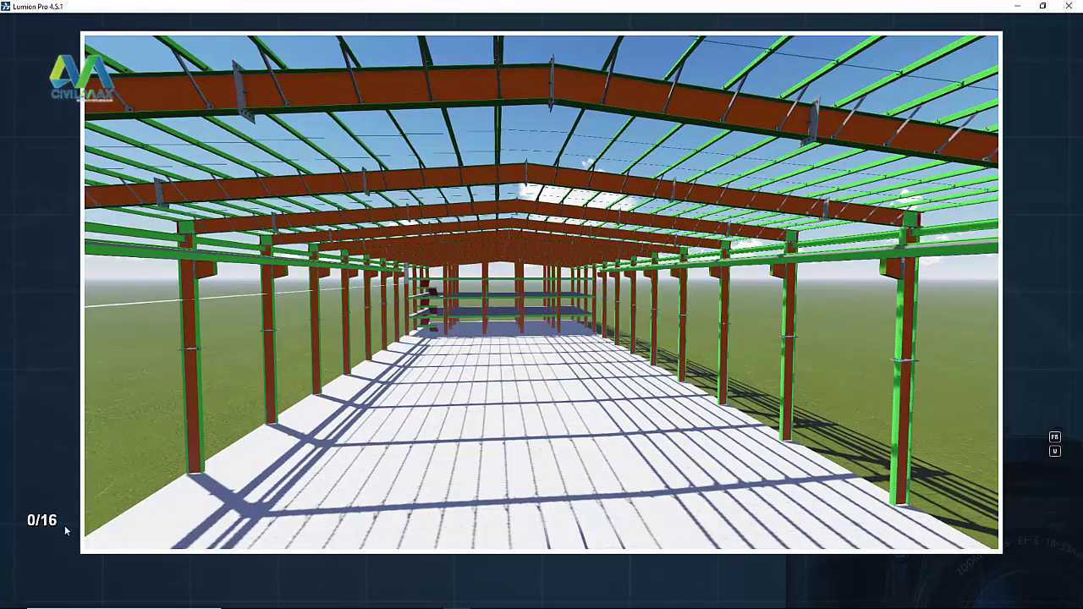
pyautogui.press('Right')
pyautogui.press('Right')
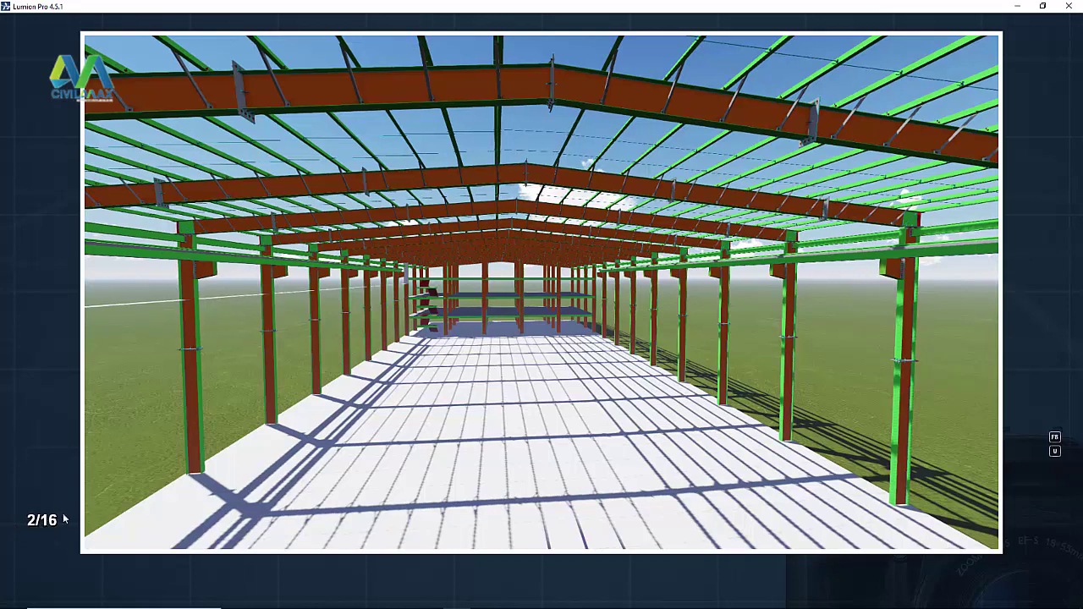
pyautogui.press('Right')
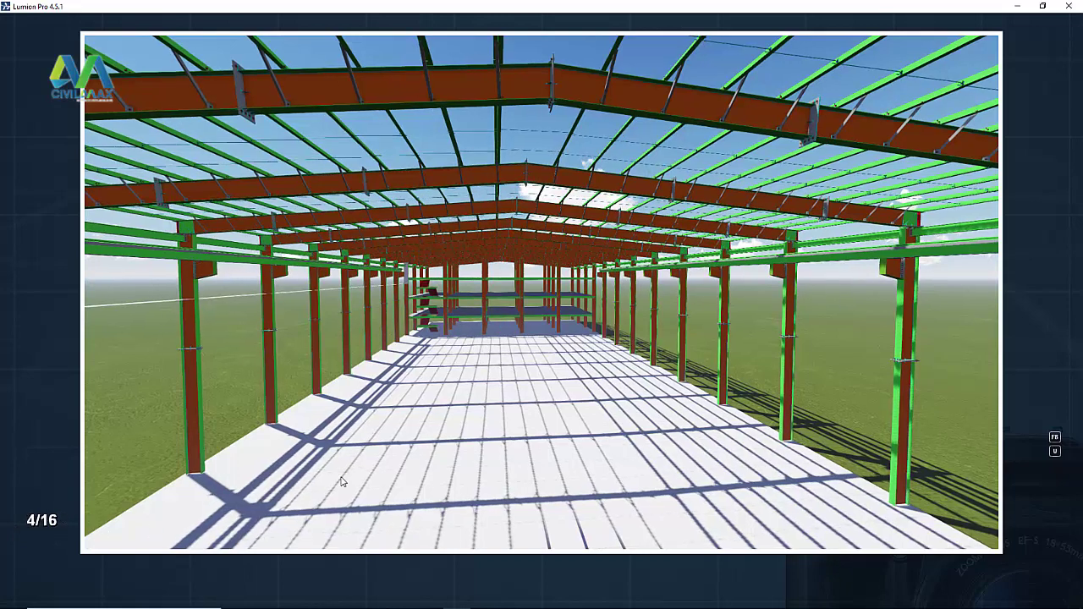
pyautogui.press('Right')
pyautogui.press('Right')
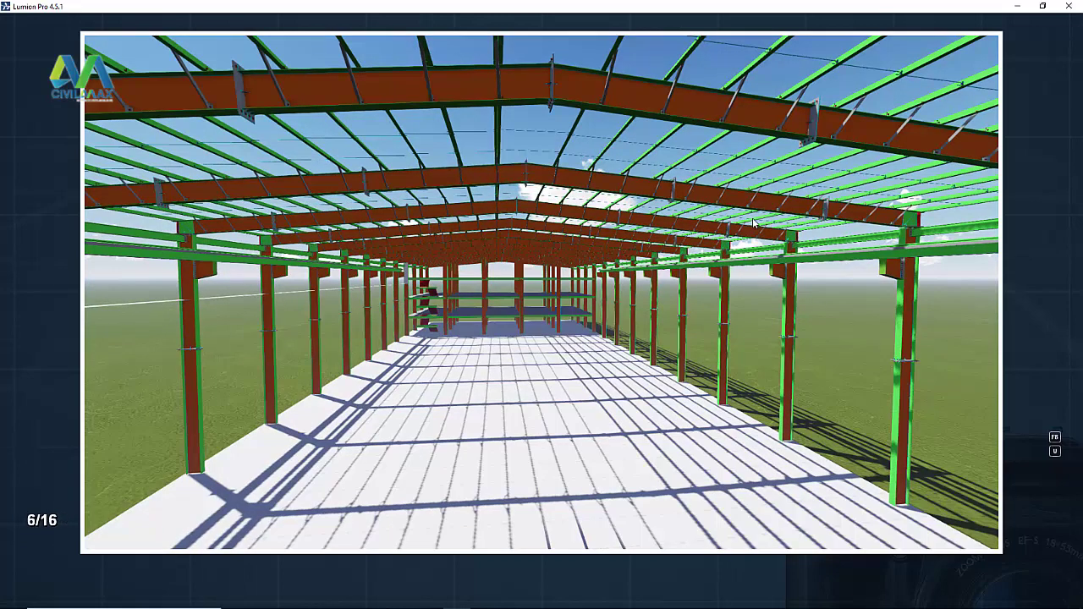
pyautogui.press('Right')
pyautogui.press('Right')
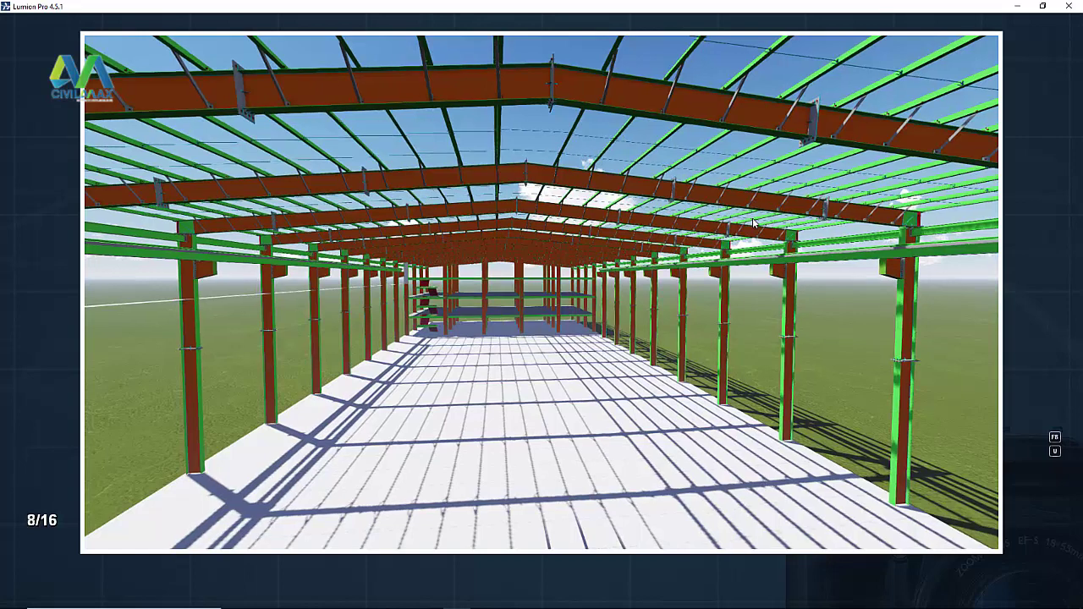
pyautogui.press('Right')
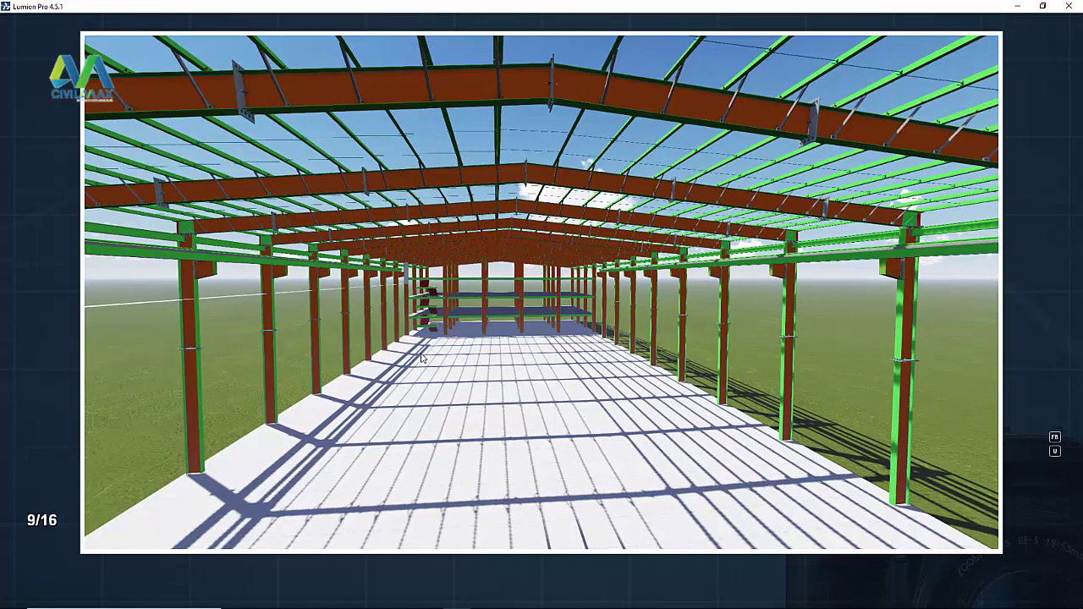
pyautogui.press('Right')
pyautogui.press('Right')
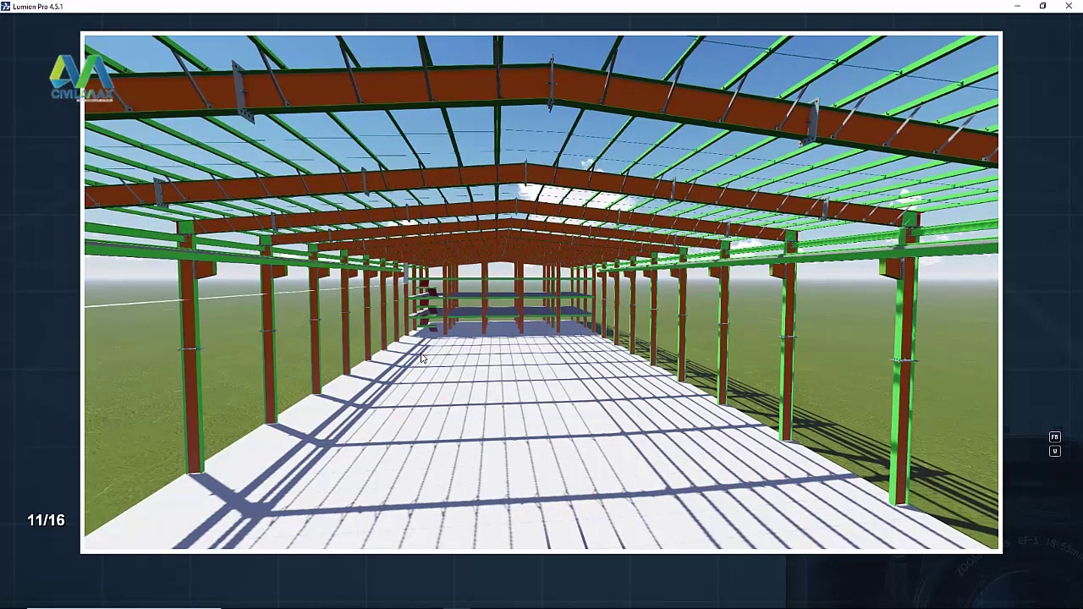
pyautogui.press('Right')
pyautogui.press('Right')
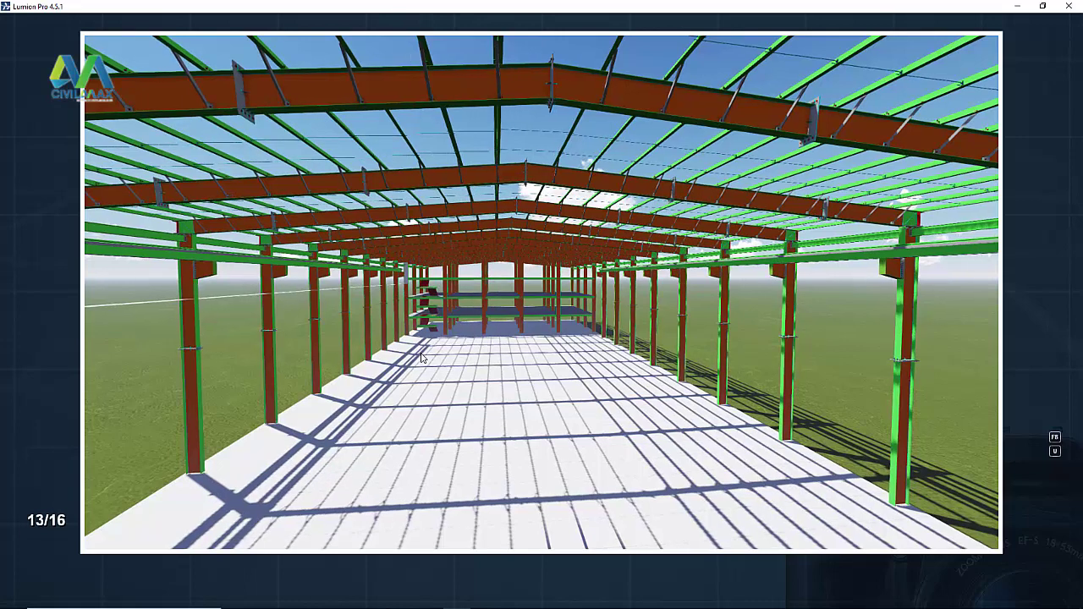
pyautogui.press('Right')
pyautogui.press('Escape')
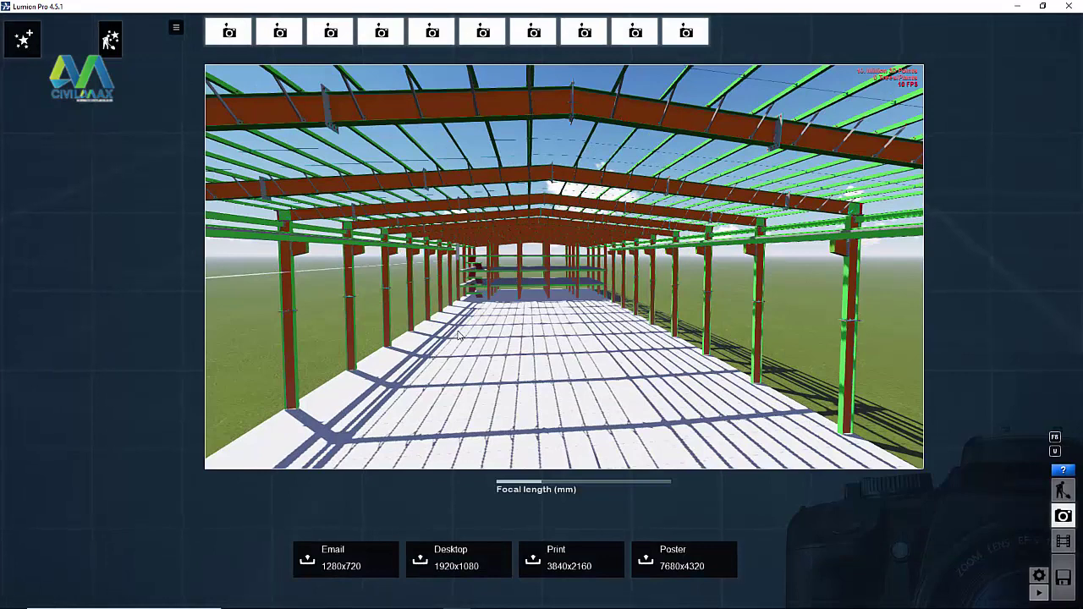
# Switch to File Explorer and open the rendered workshop JPG image from the Desktop folder.
pyautogui.moveTo(332, 606)
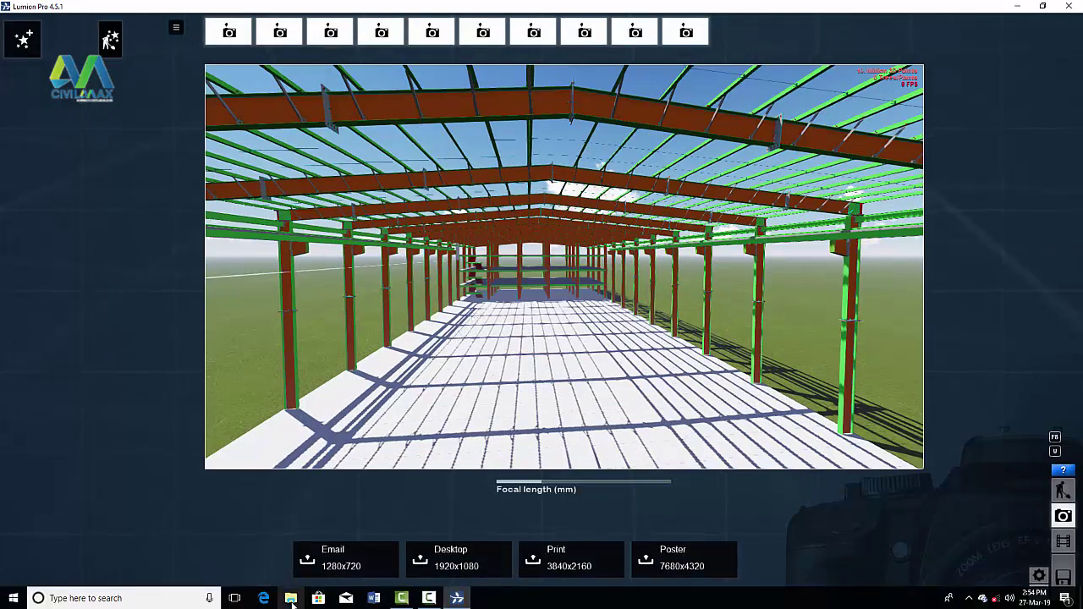
pyautogui.click(291, 599)
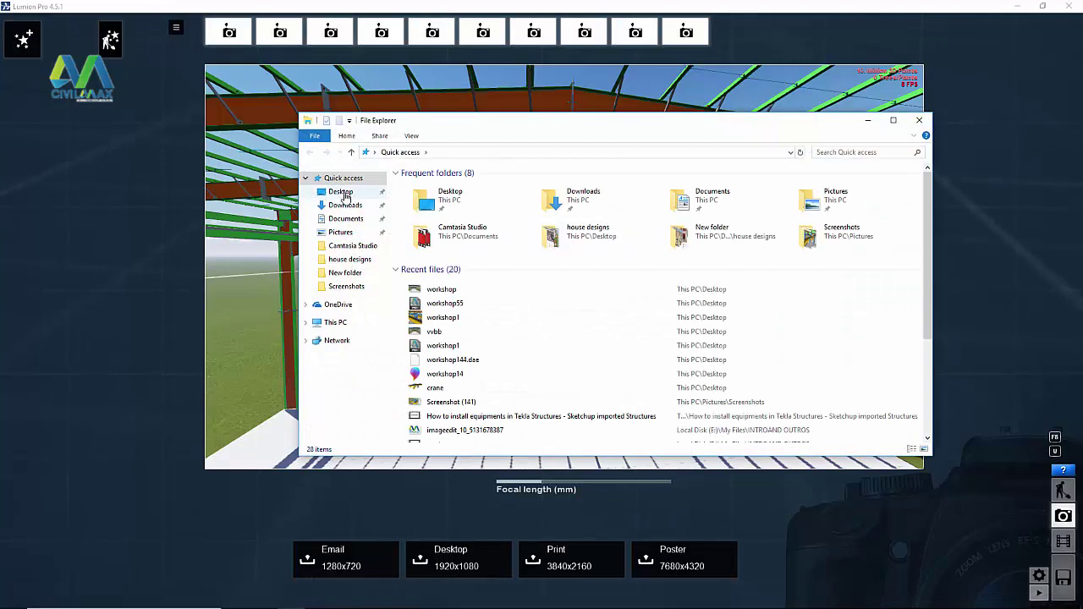
pyautogui.click(341, 192)
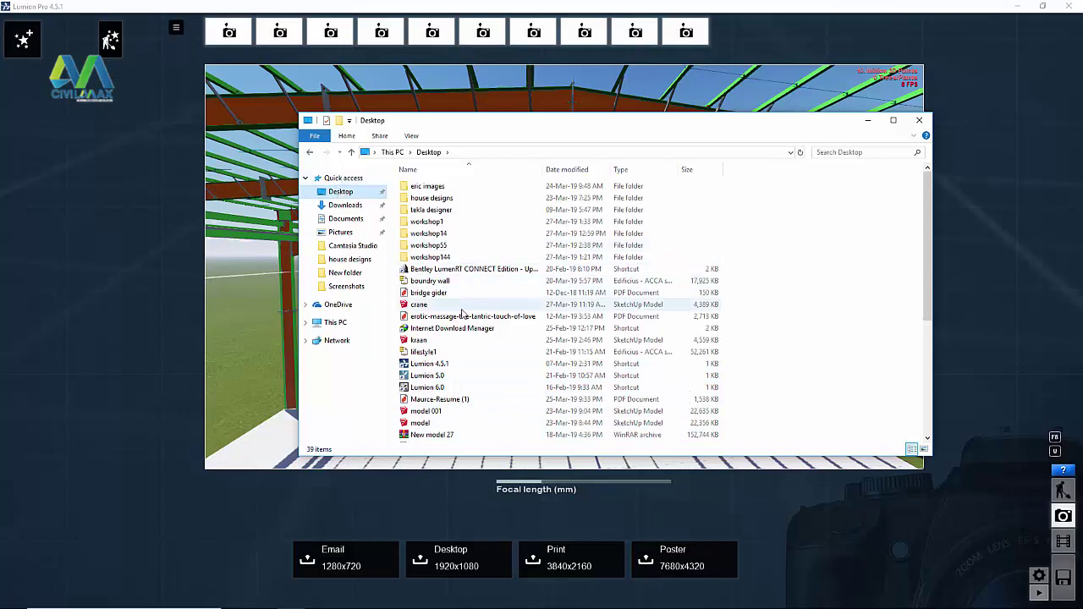
pyautogui.scroll(-4, 457, 325)
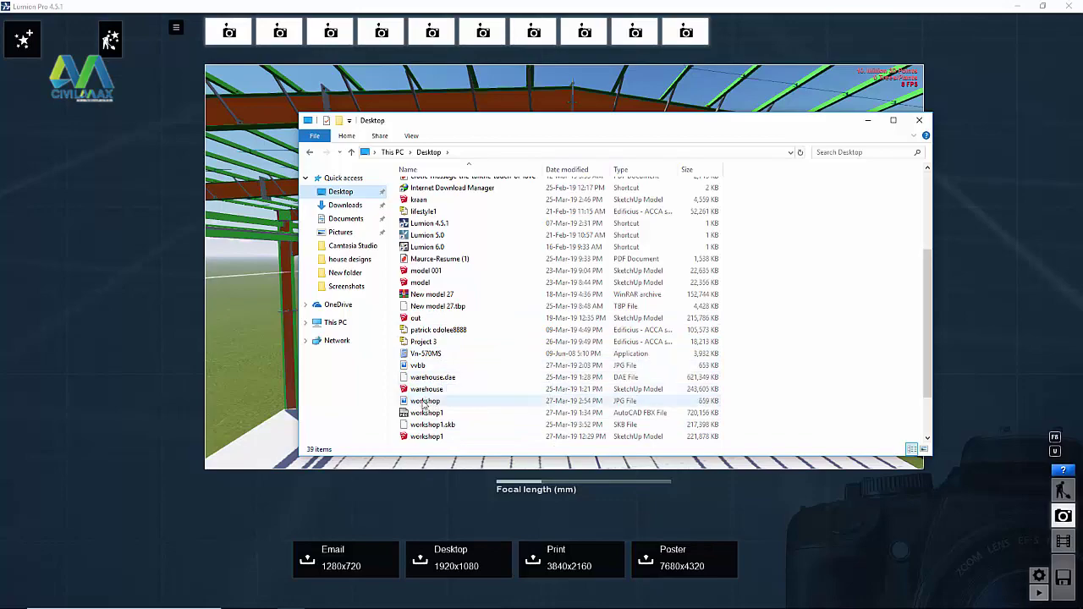
pyautogui.click(424, 403)
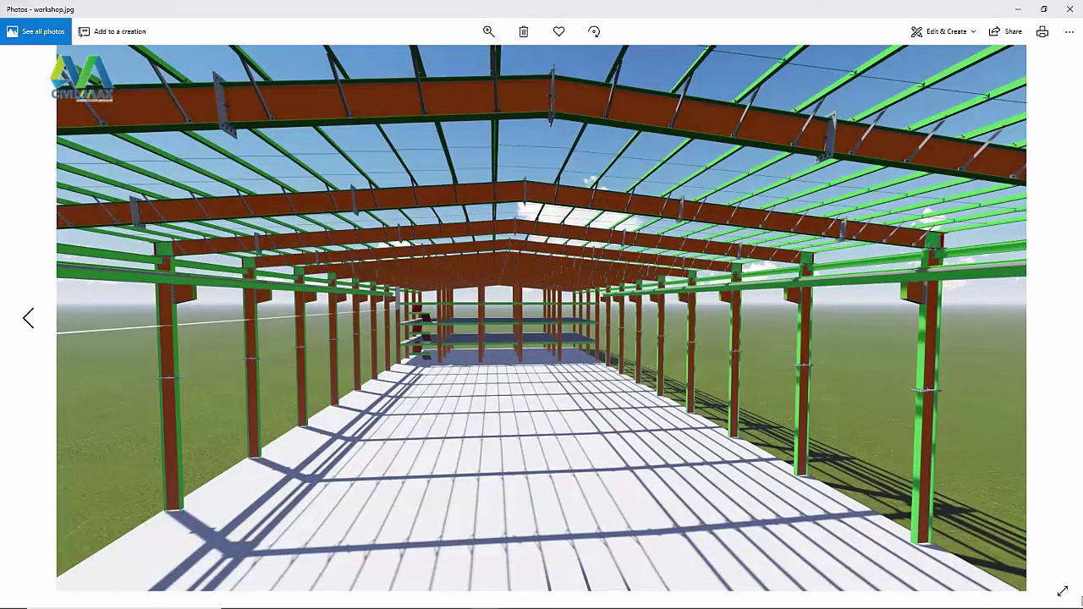
# View the rendered workshop image in full screen, and close the image viewer and the File Explorer window.
pyautogui.click(1063, 591)
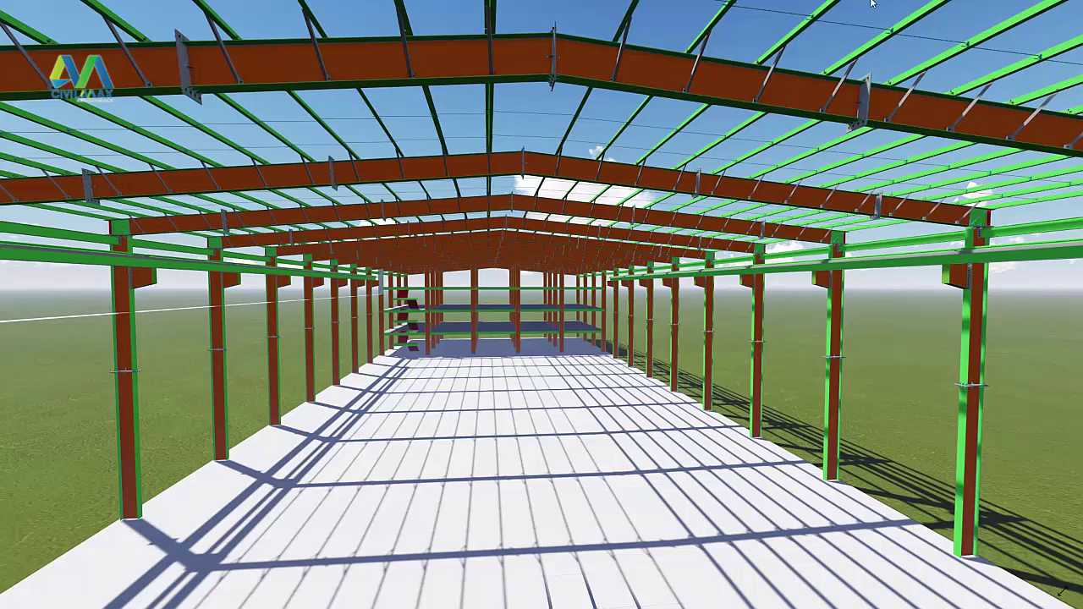
pyautogui.click(1063, 592)
pyautogui.click(1069, 12)
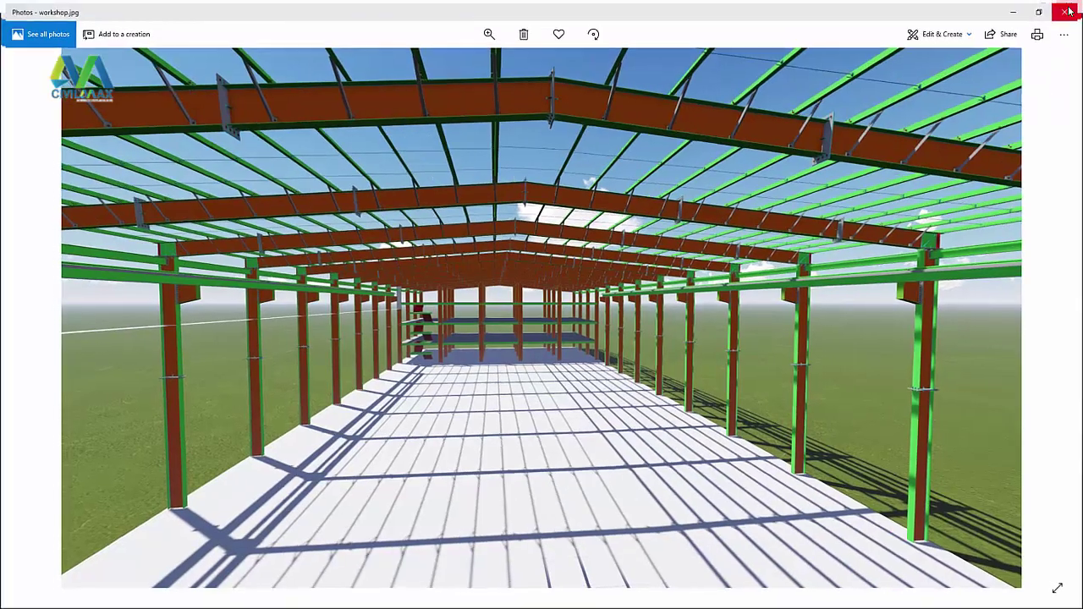
pyautogui.click(919, 121)
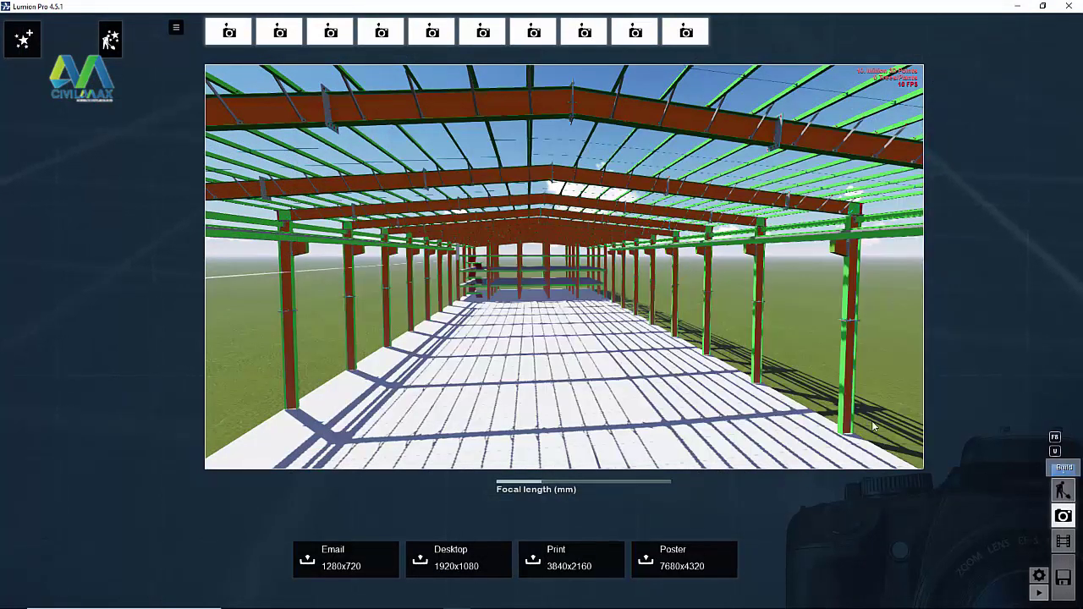
# Return to the build view and move the camera backwards behind the yellow crane girder, framing the overhead crane and hoists inside the workshop.
pyautogui.click(1065, 493)
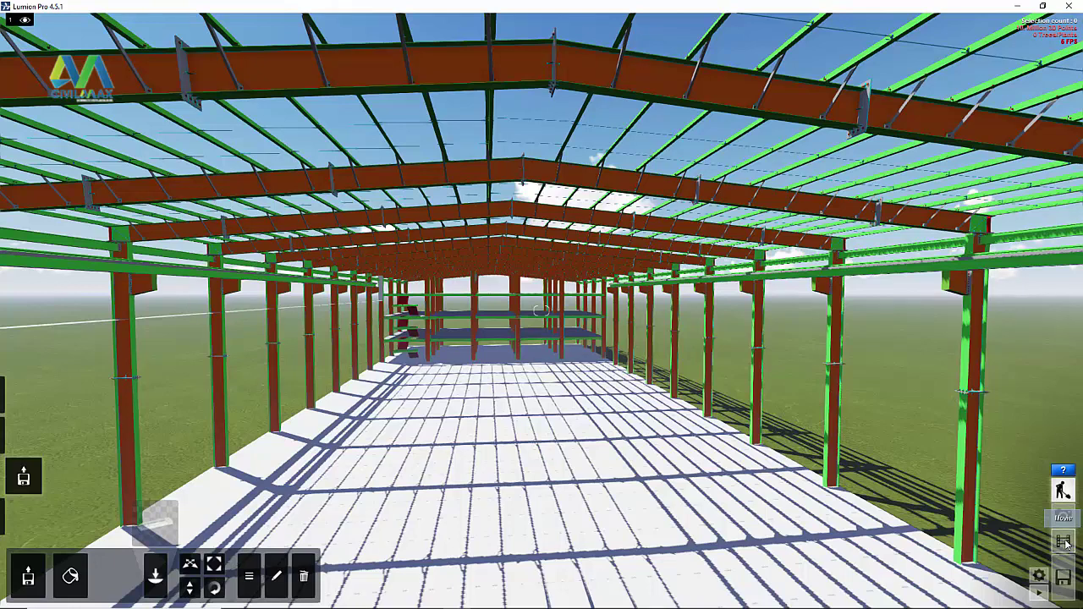
pyautogui.press('s')
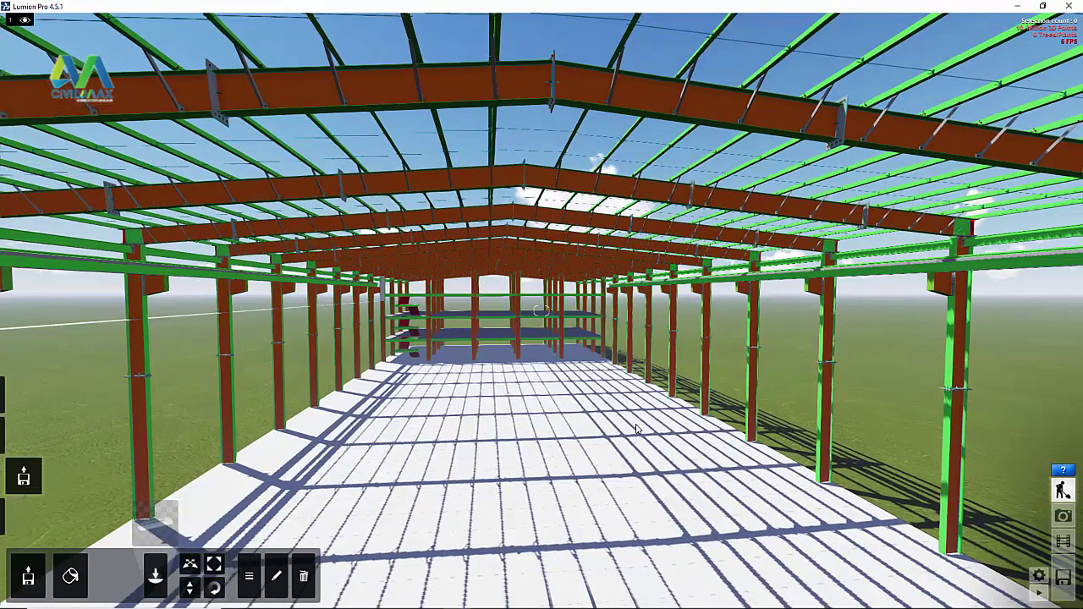
pyautogui.press('s')
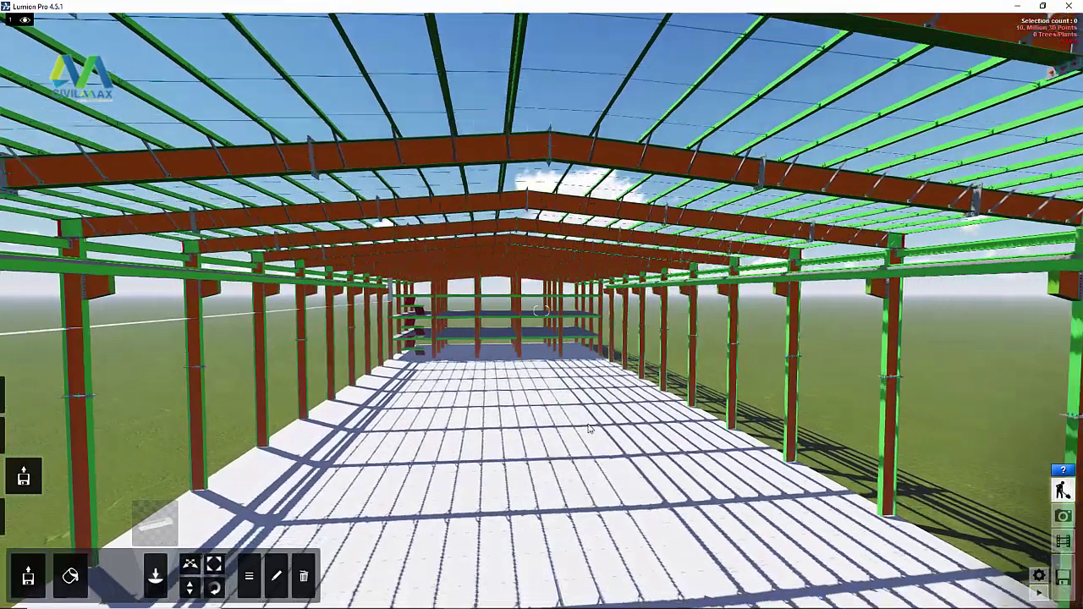
pyautogui.press('s')
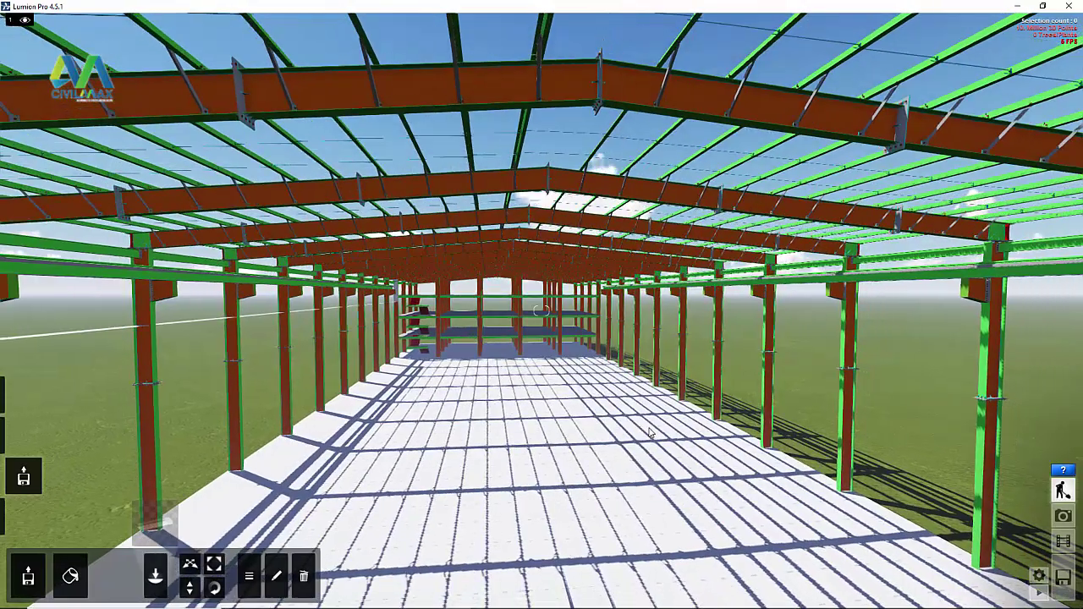
pyautogui.press('s')
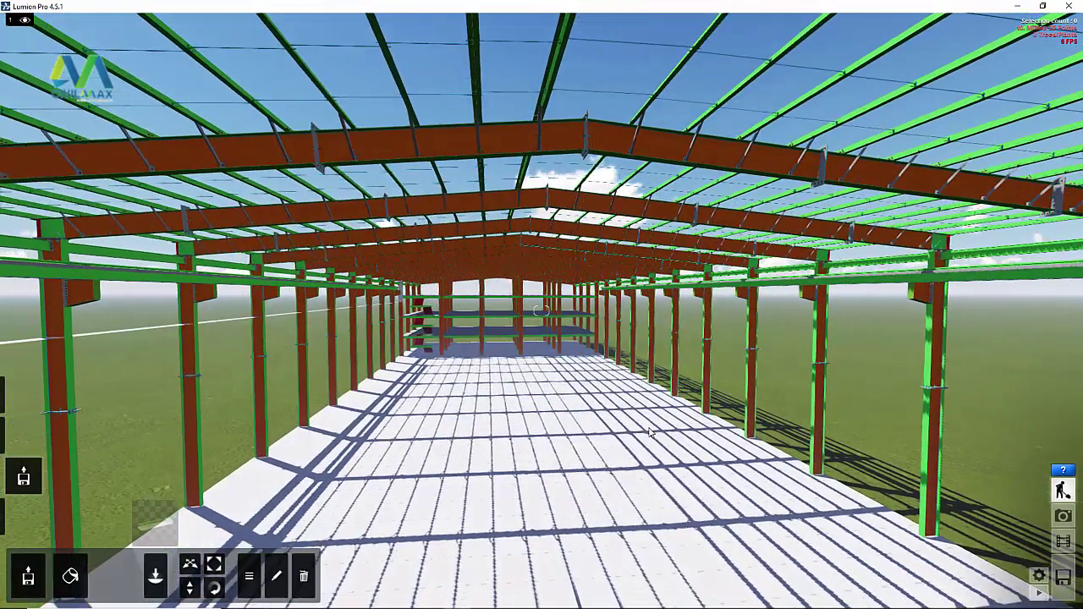
pyautogui.press('s')
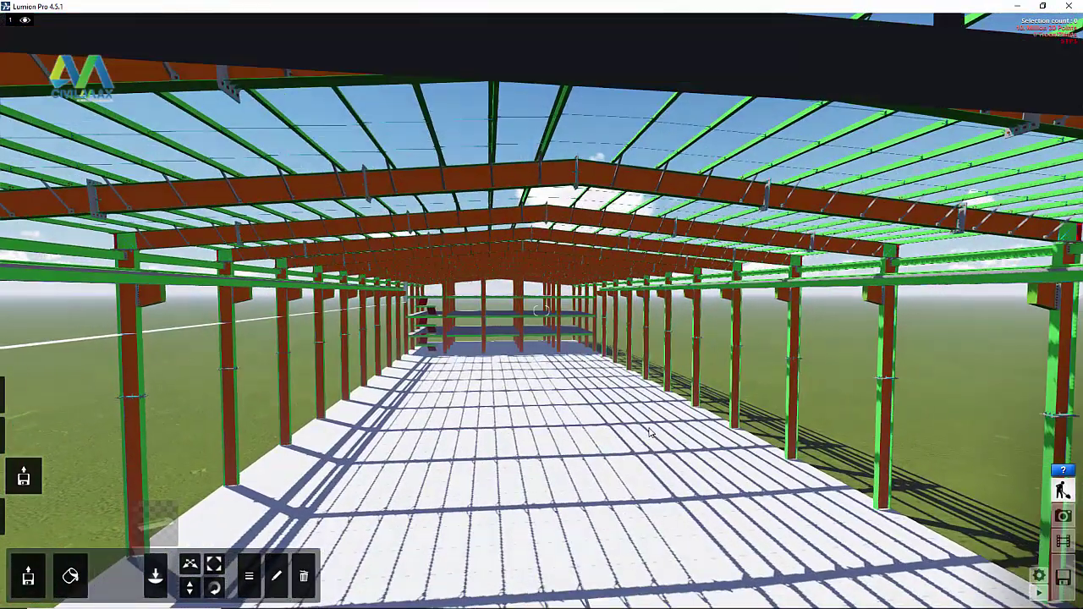
pyautogui.press('s')
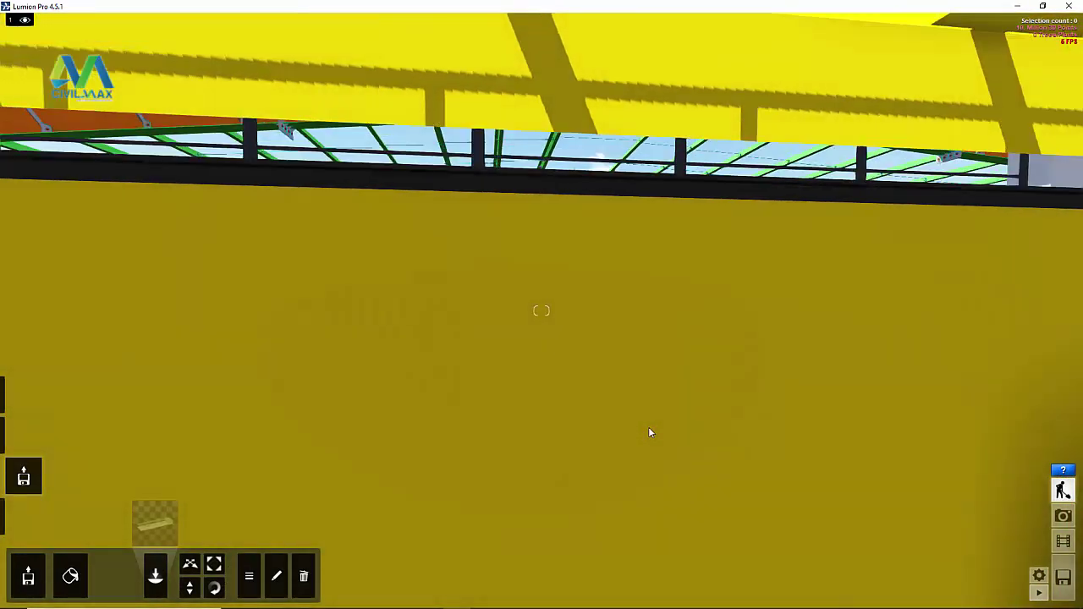
pyautogui.press('s')
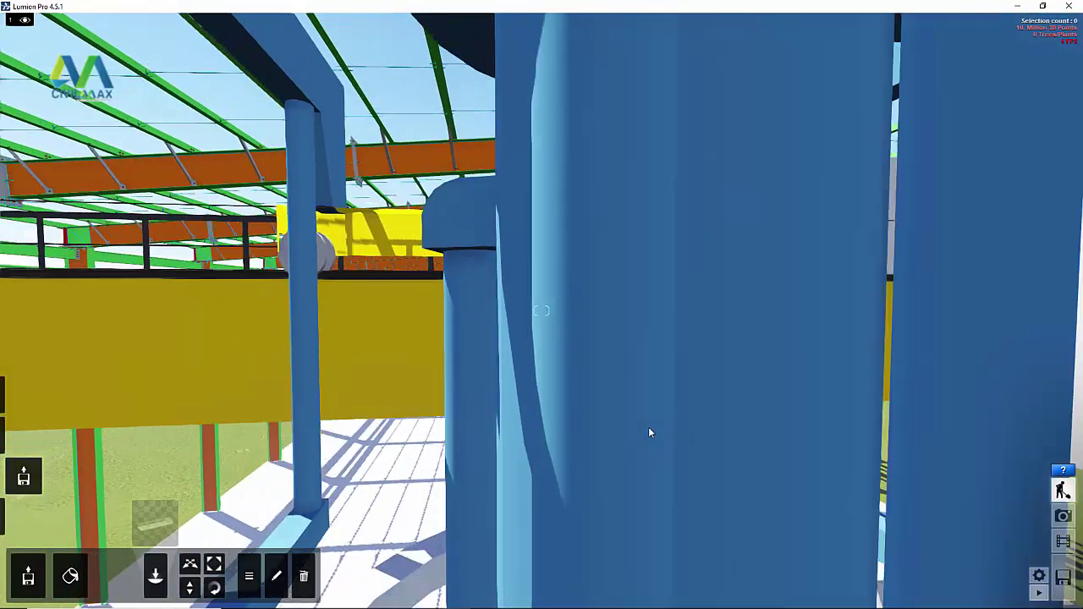
pyautogui.press('s')
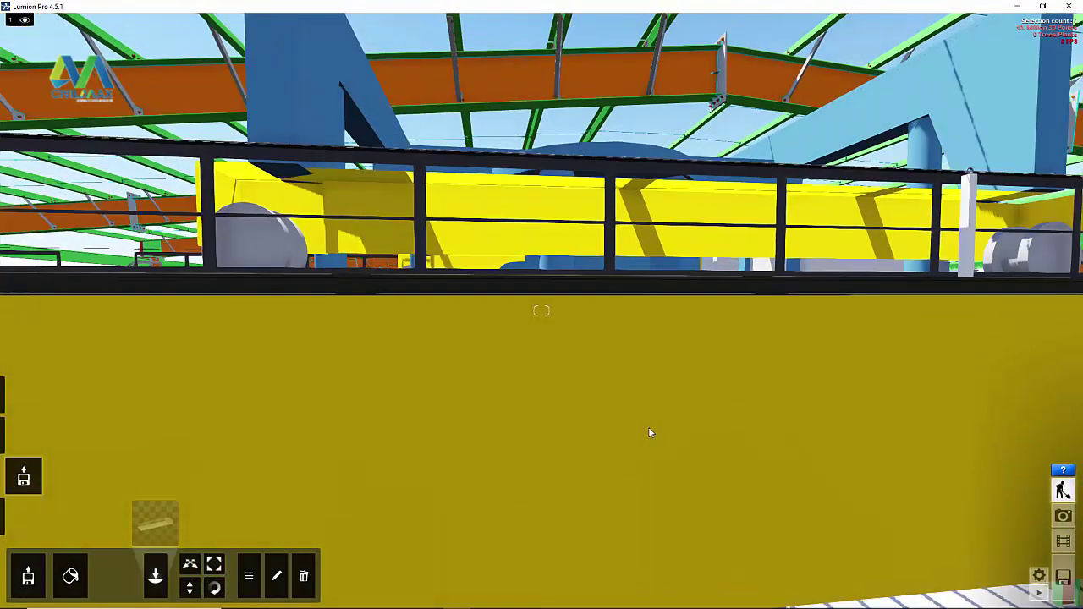
pyautogui.press('s')
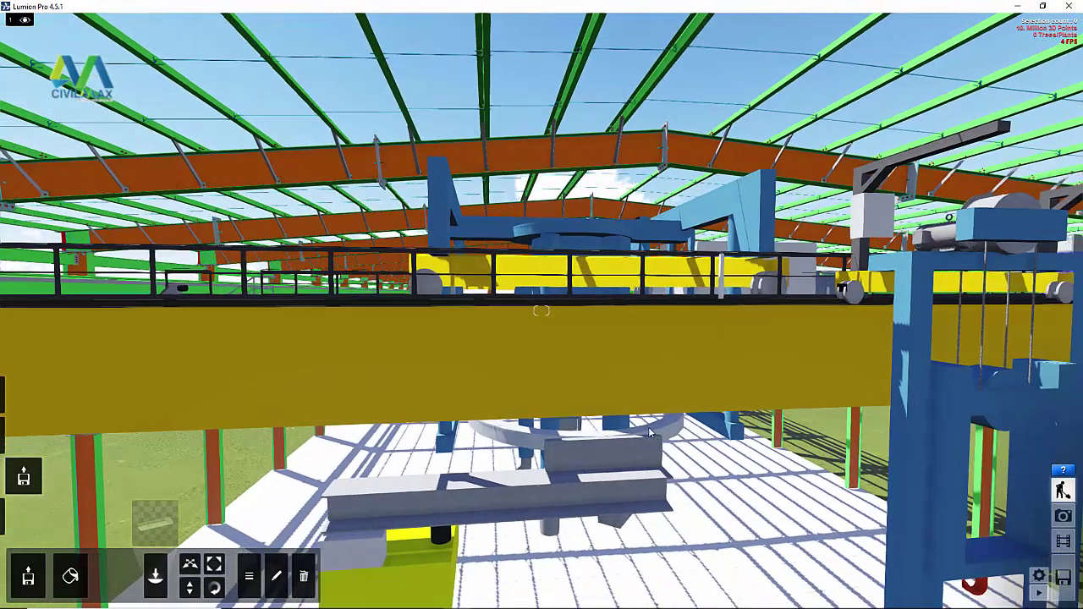
pyautogui.press('s')
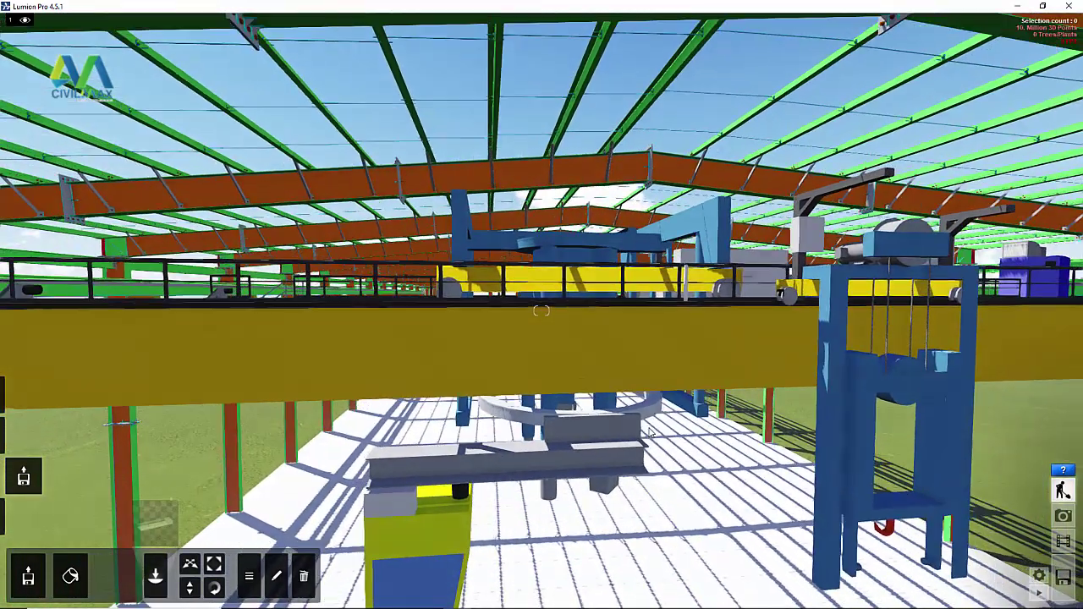
pyautogui.press('s')
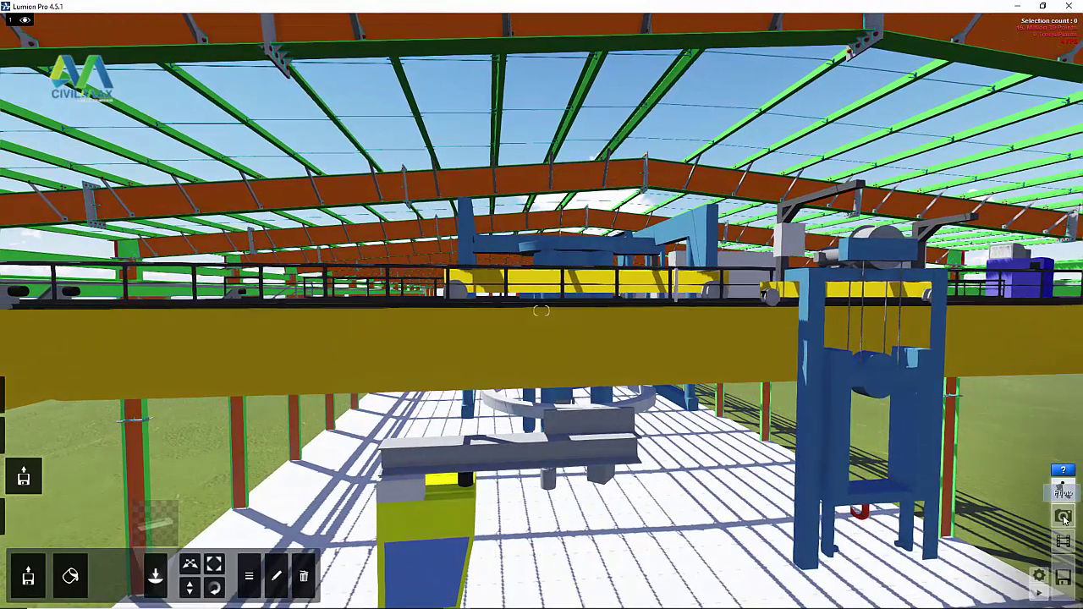
# Render the crane view as a 1920x1080 desktop-size photo and save it to the Desktop as the JPG file workshop7.
pyautogui.click(1064, 517)
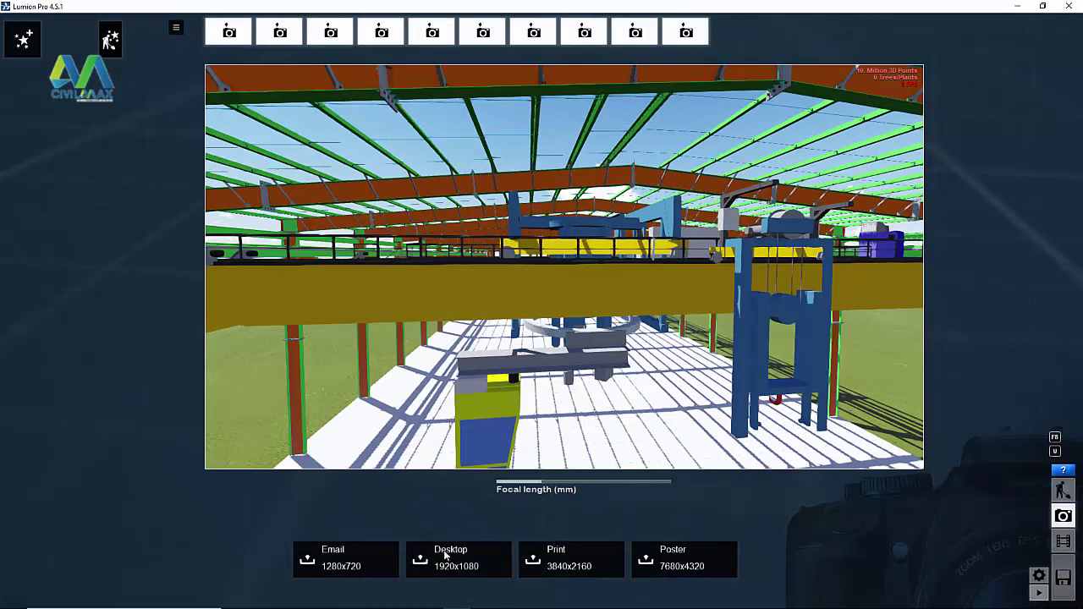
pyautogui.click(461, 563)
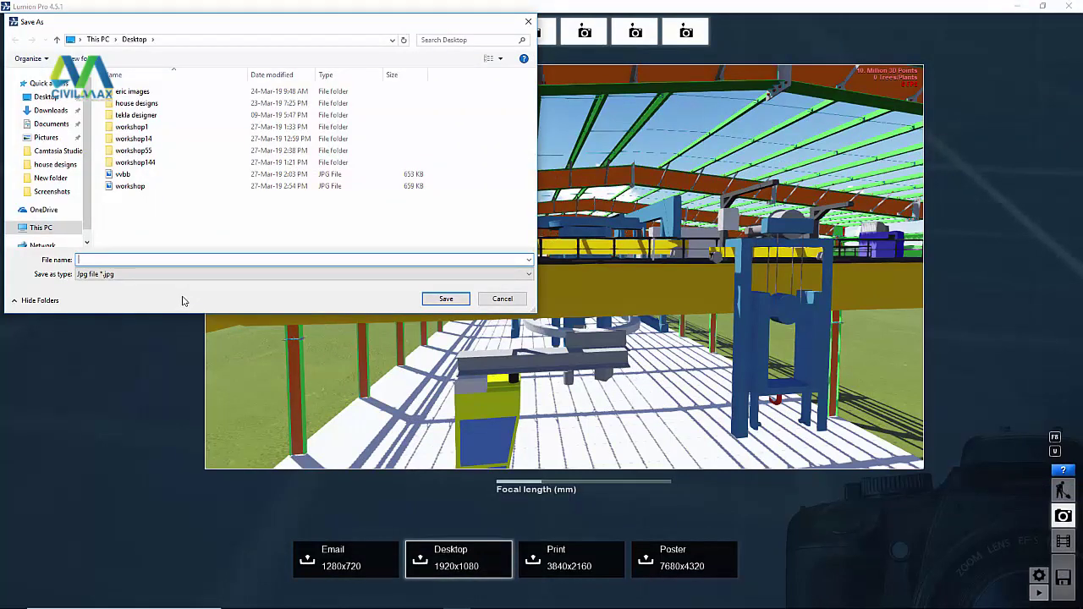
pyautogui.write('w')
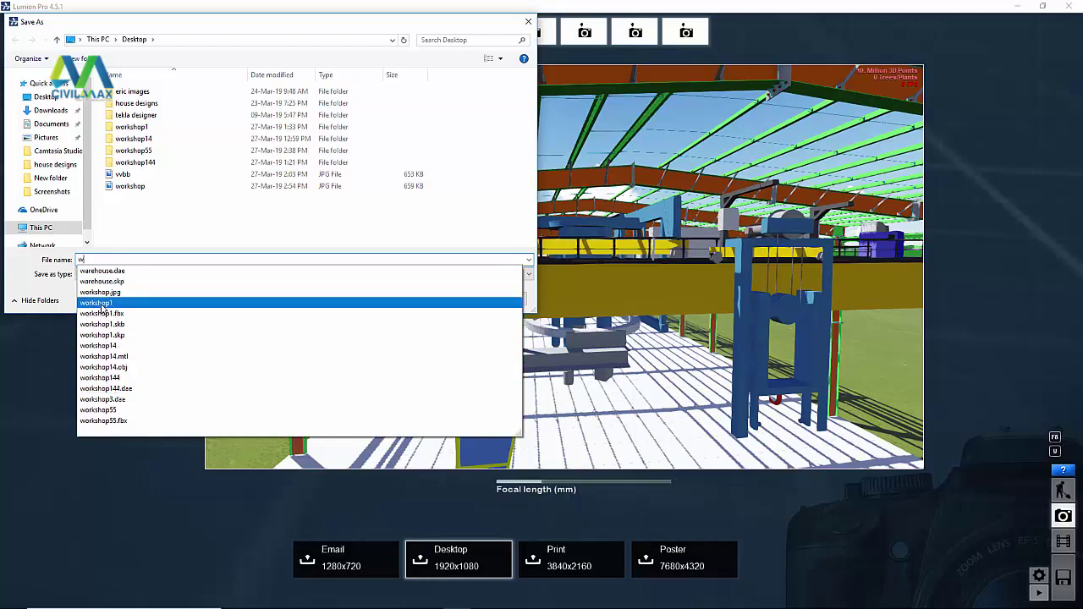
pyautogui.click(108, 261)
pyautogui.click(131, 259)
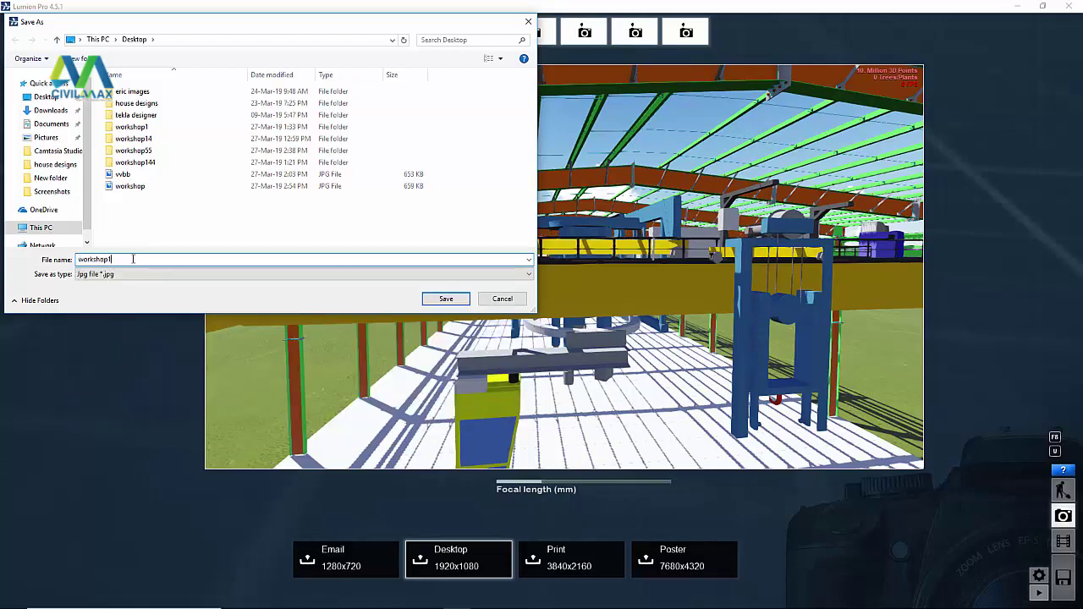
pyautogui.press('BackSpace')
pyautogui.write('7')
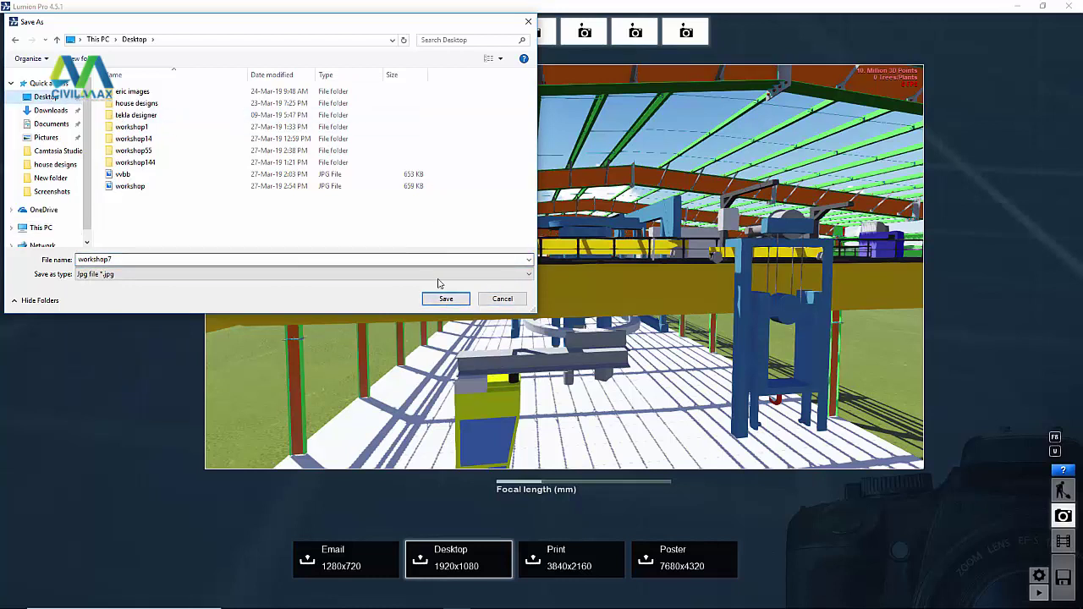
pyautogui.click(447, 299)
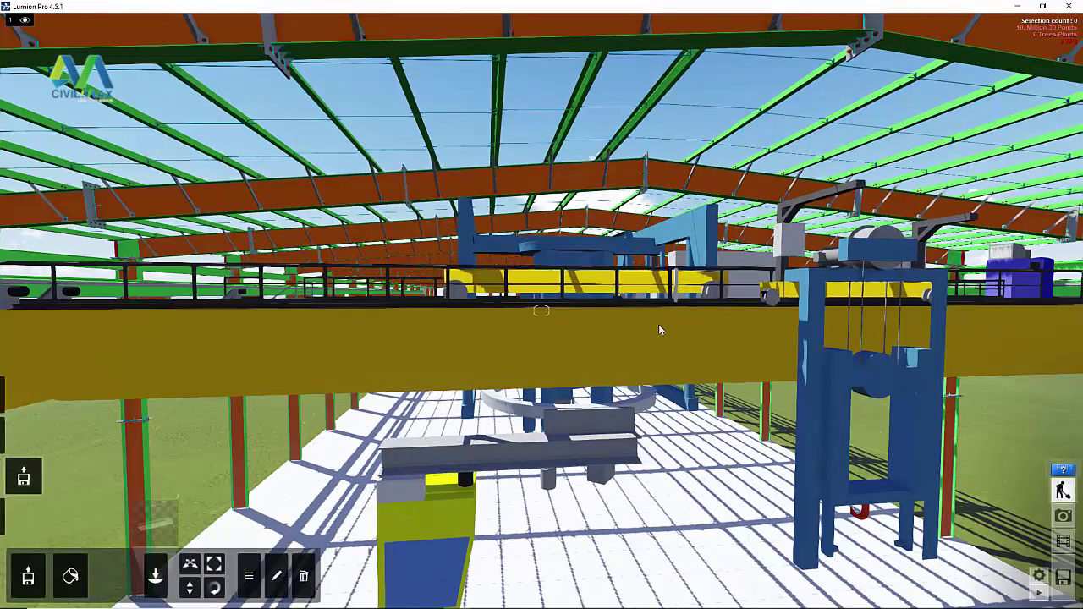
# Turn the camera slightly right and pull it back along the workshop to view the full crane bridge between the column rows.
pyautogui.press('s')
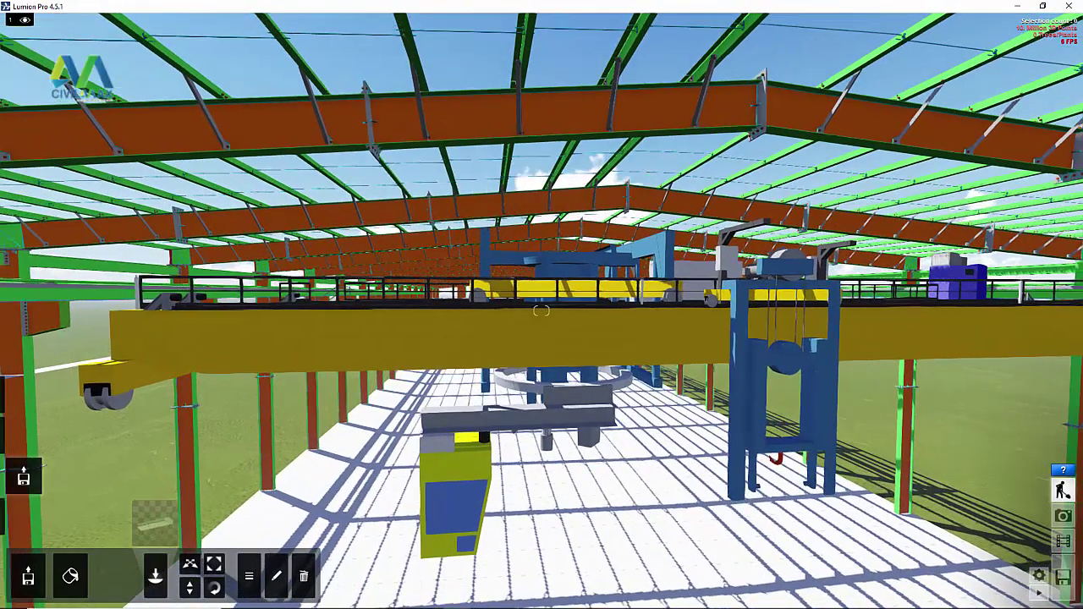
pyautogui.moveTo(542, 398); pyautogui.dragTo(853, 393, button='right')
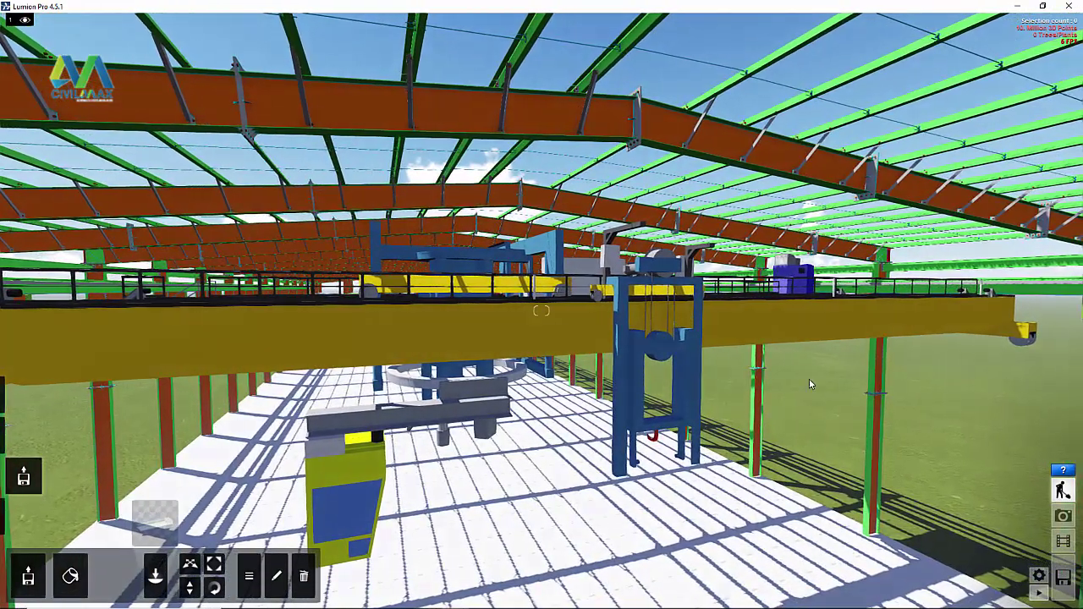
pyautogui.press('s')
pyautogui.press('s')
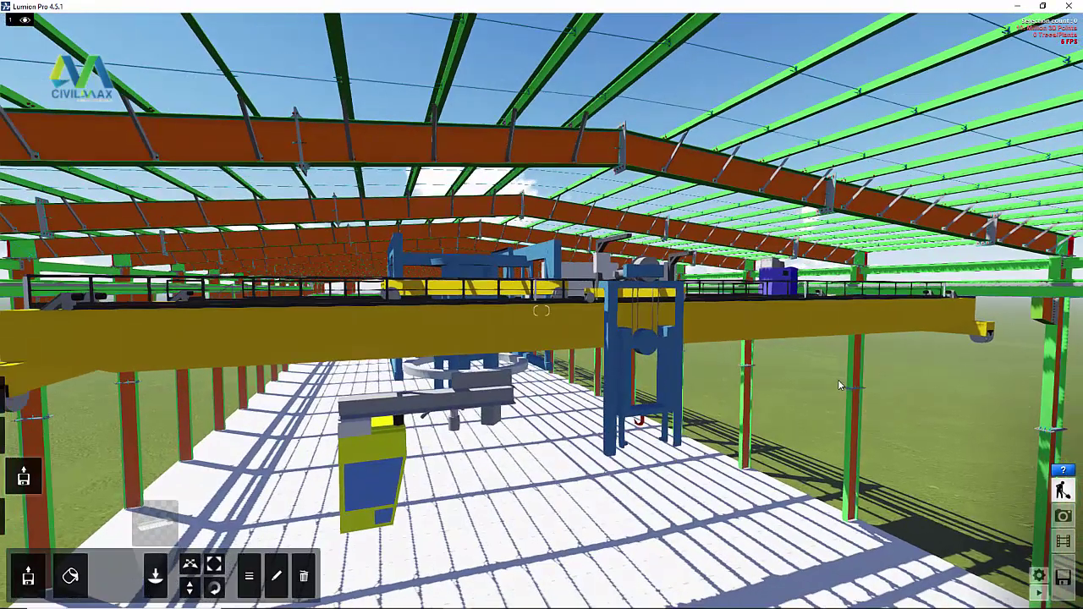
pyautogui.press('s')
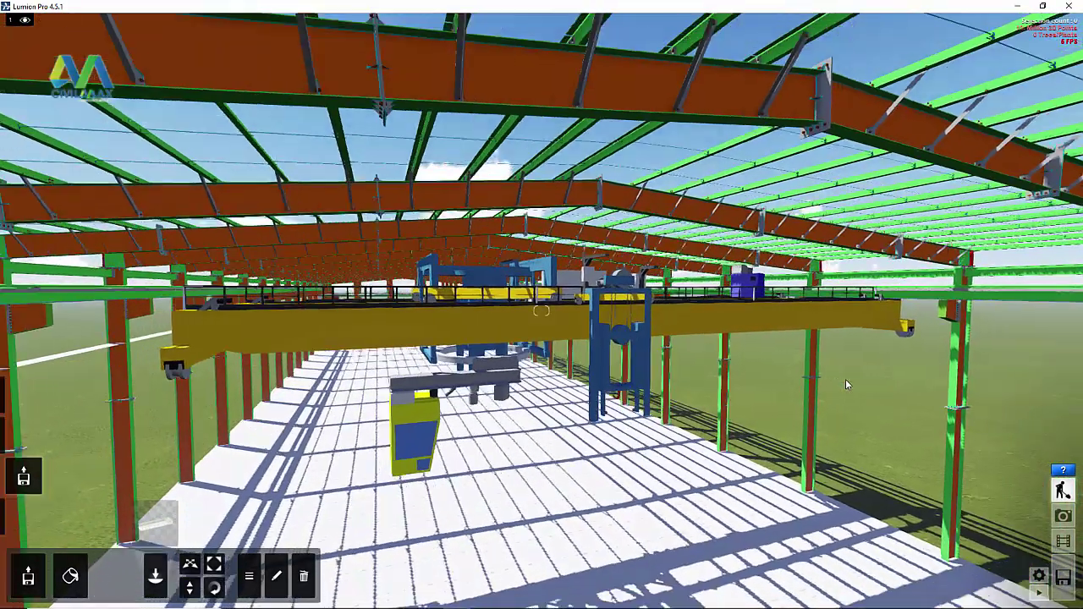
pyautogui.press('s')
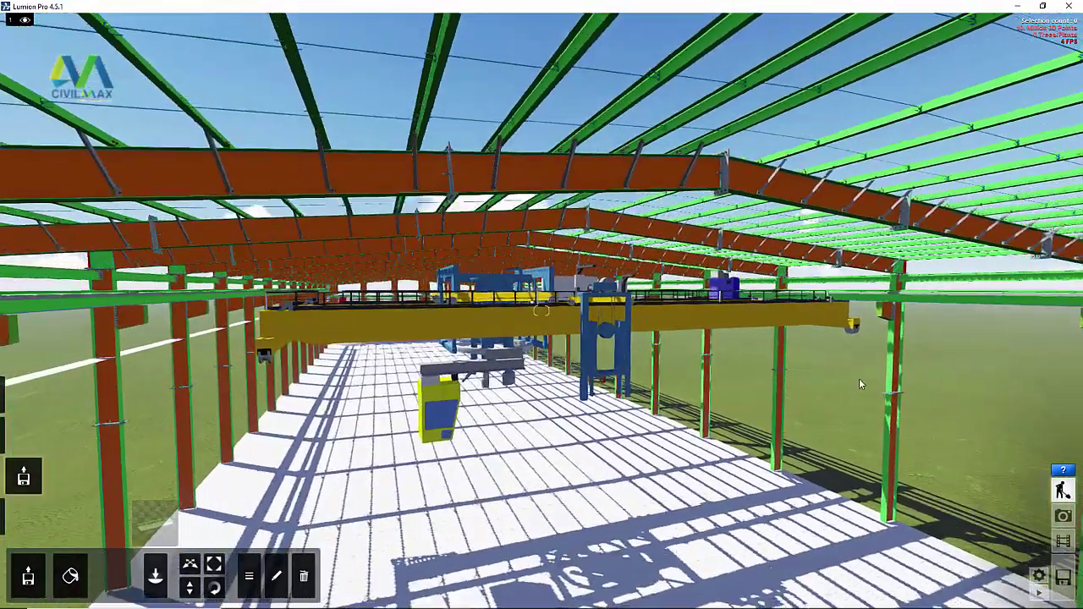
pyautogui.press('s')
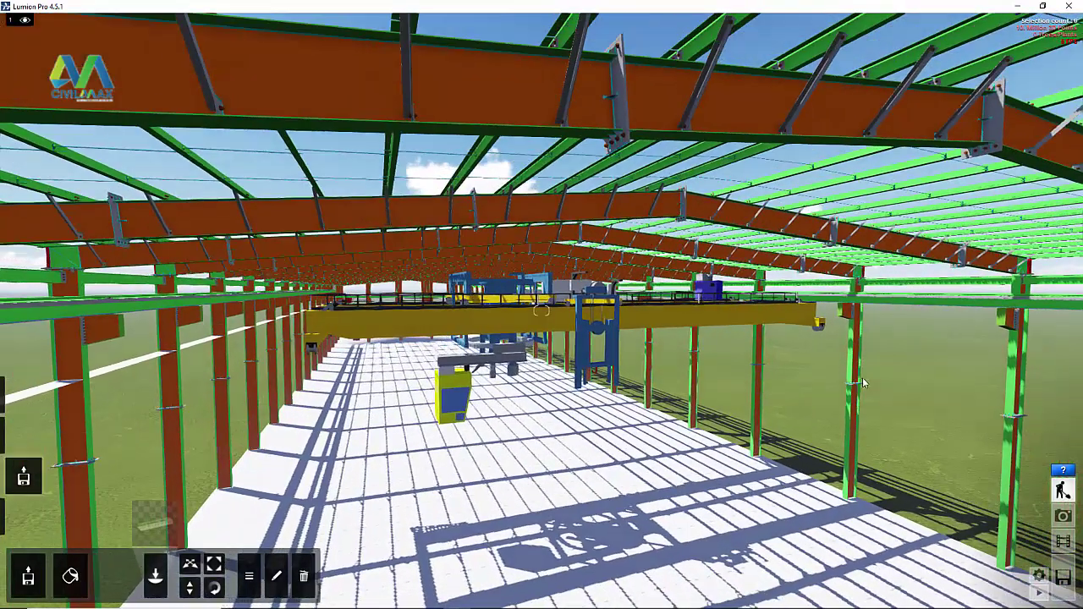
pyautogui.press('s')
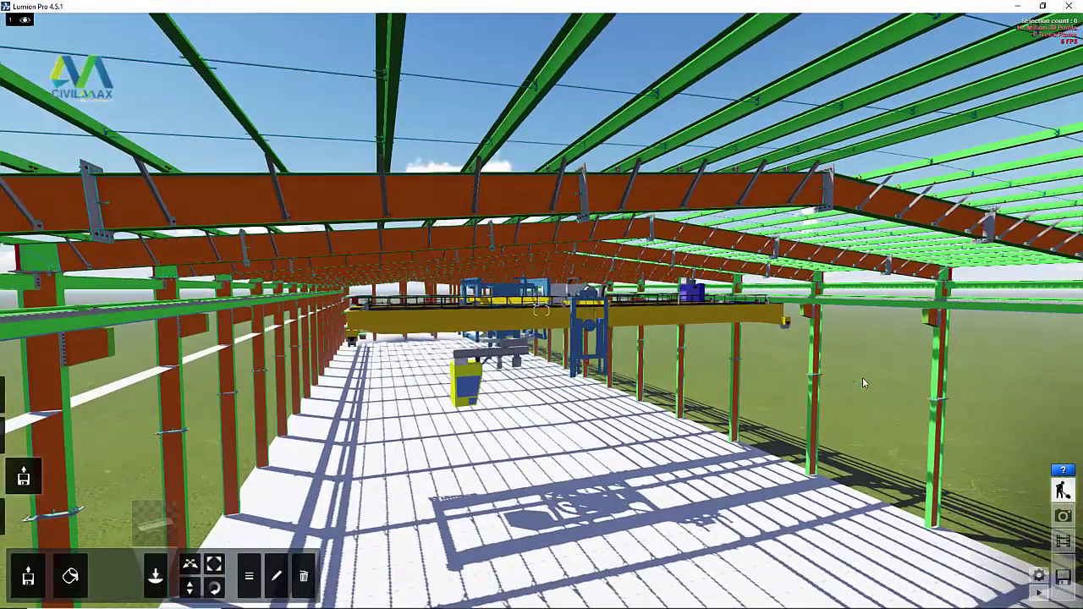
pyautogui.press('s')
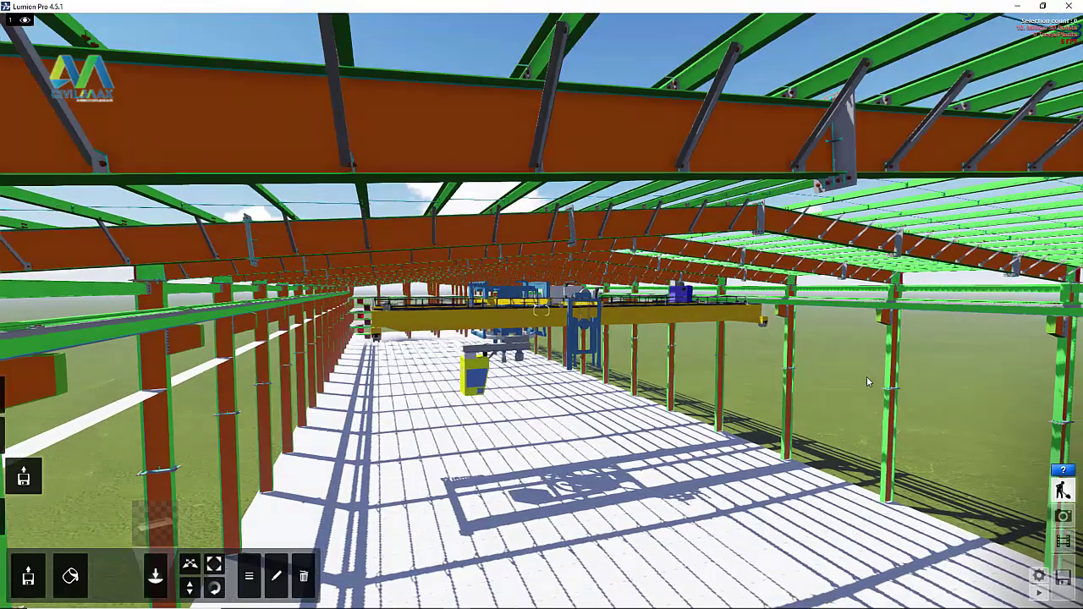
# Examine the rafter, purlin and column connections at the near end of the workshop while backing the camera past the end frame.
pyautogui.press('s')
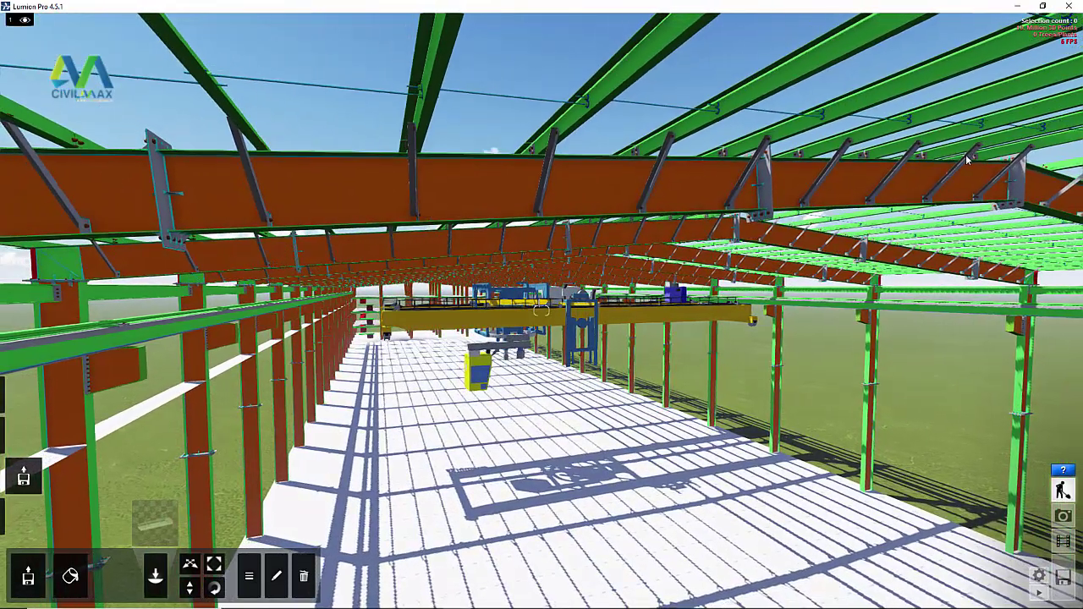
pyautogui.press('s')
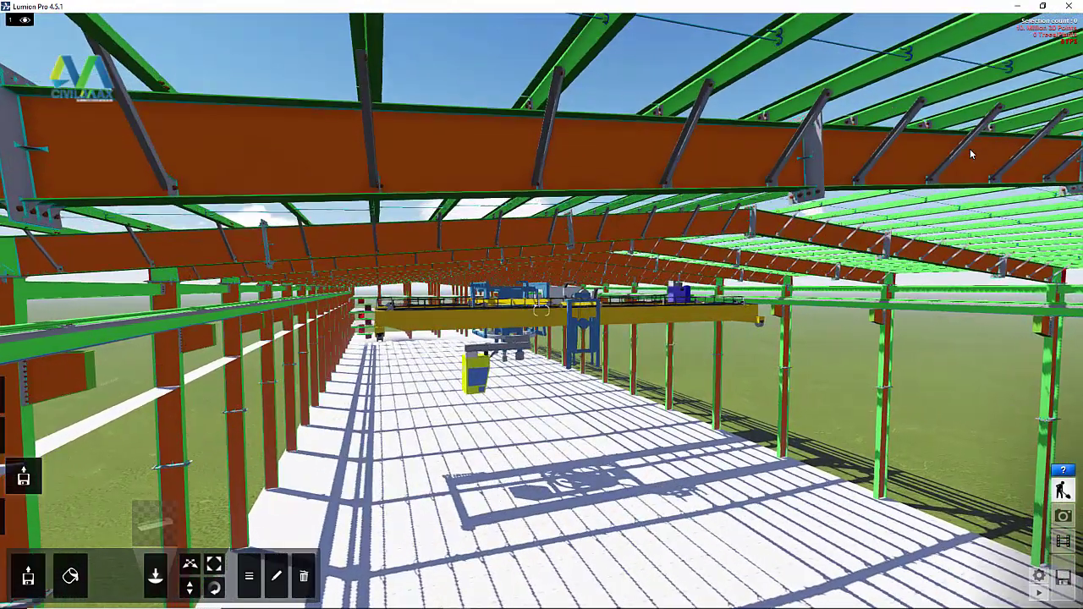
pyautogui.press('s')
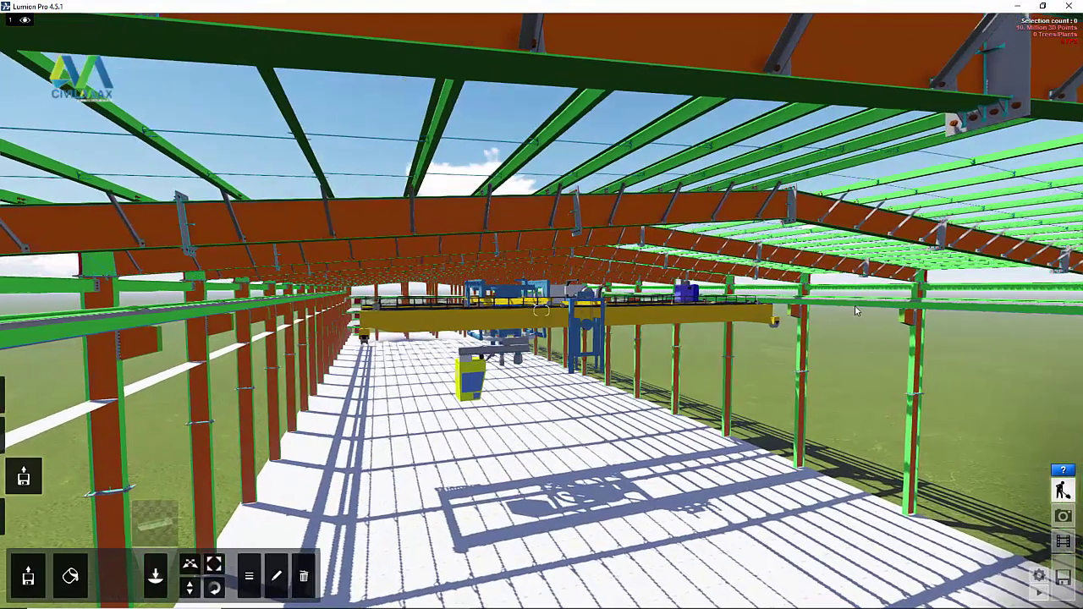
pyautogui.press('s')
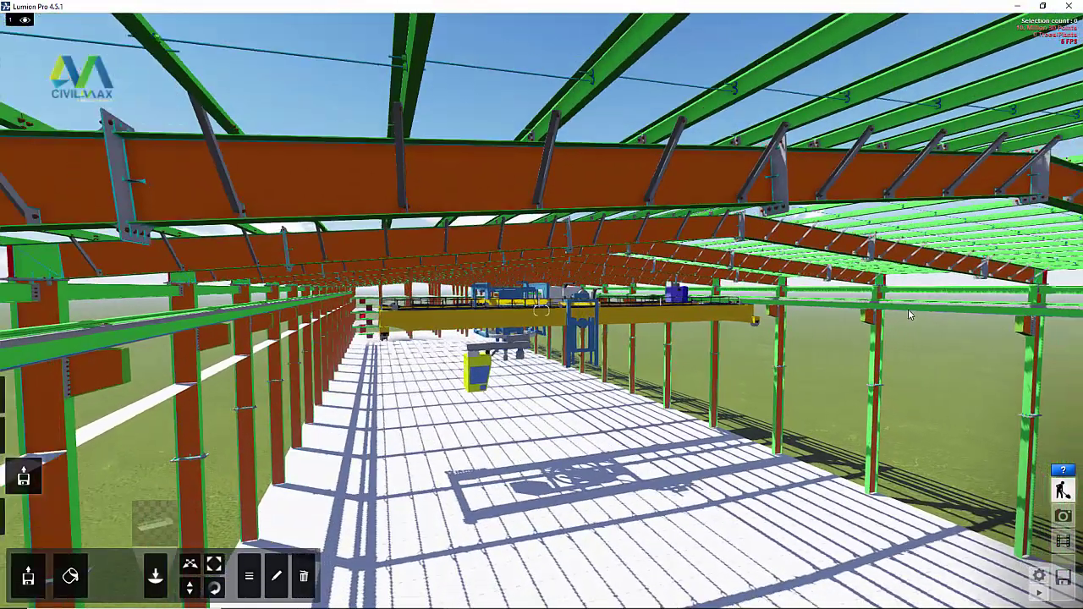
pyautogui.press('s')
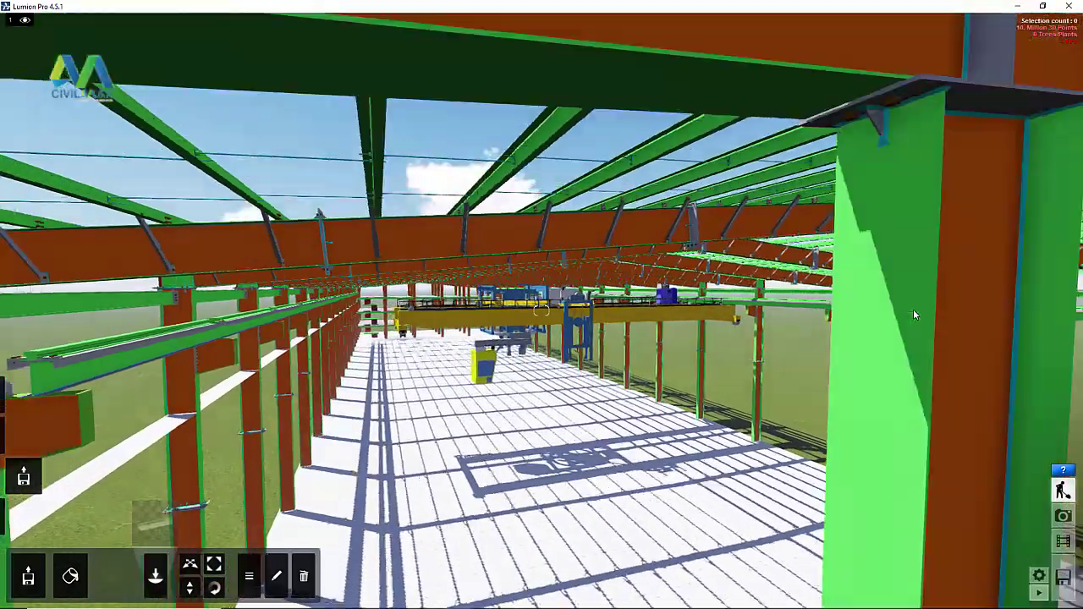
pyautogui.press('s')
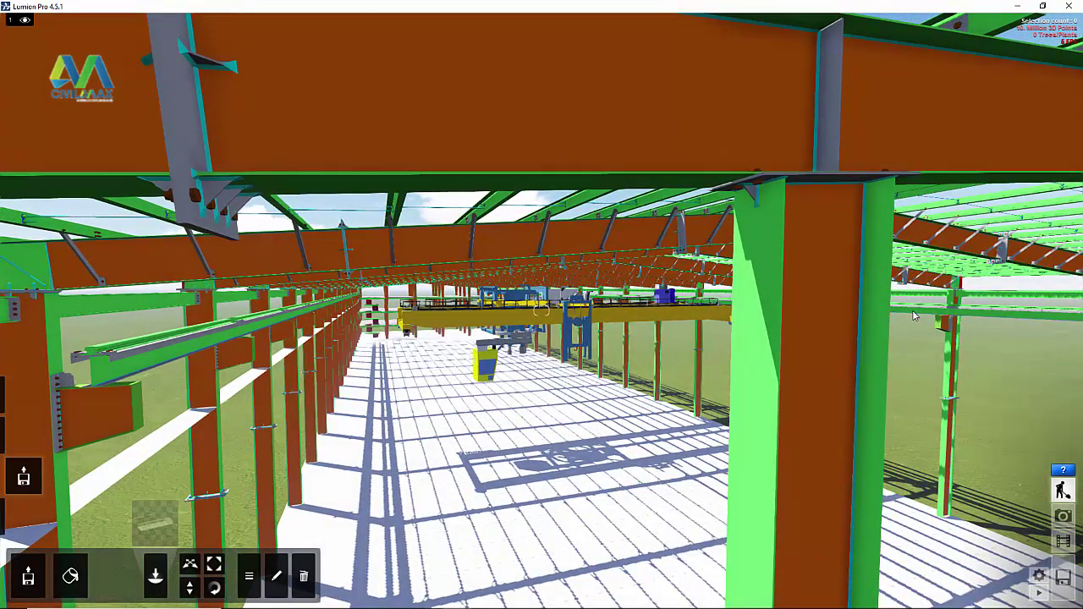
pyautogui.press('s')
pyautogui.press('s')
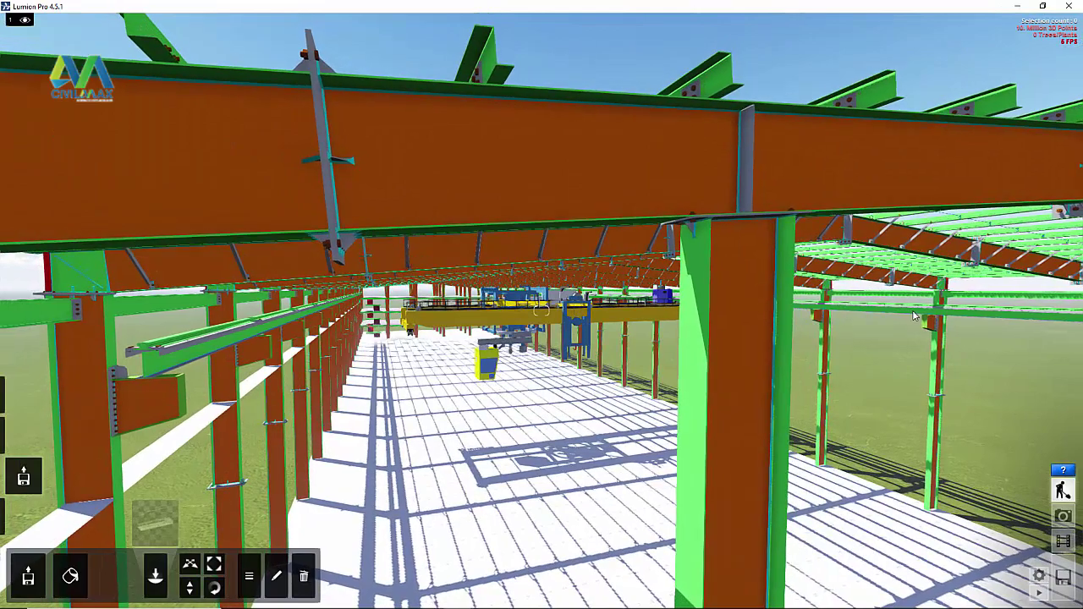